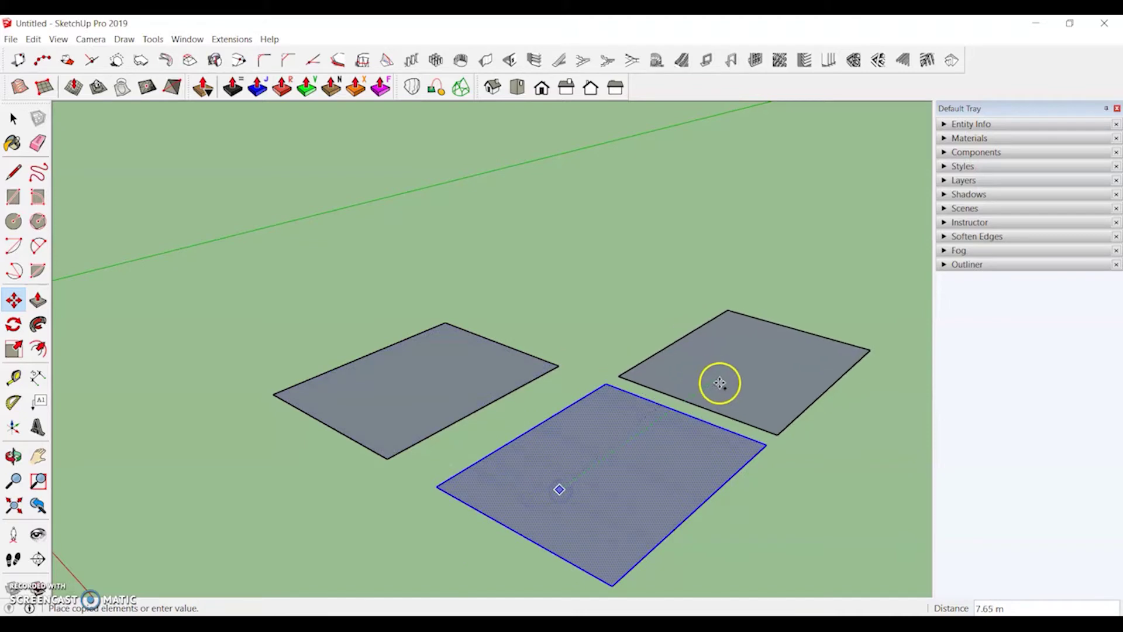
Place the rectangle copy behind the front one and copy it again to complete a two-by-two grid of four rectangles
left_click(724, 381)
left_click(726, 380)
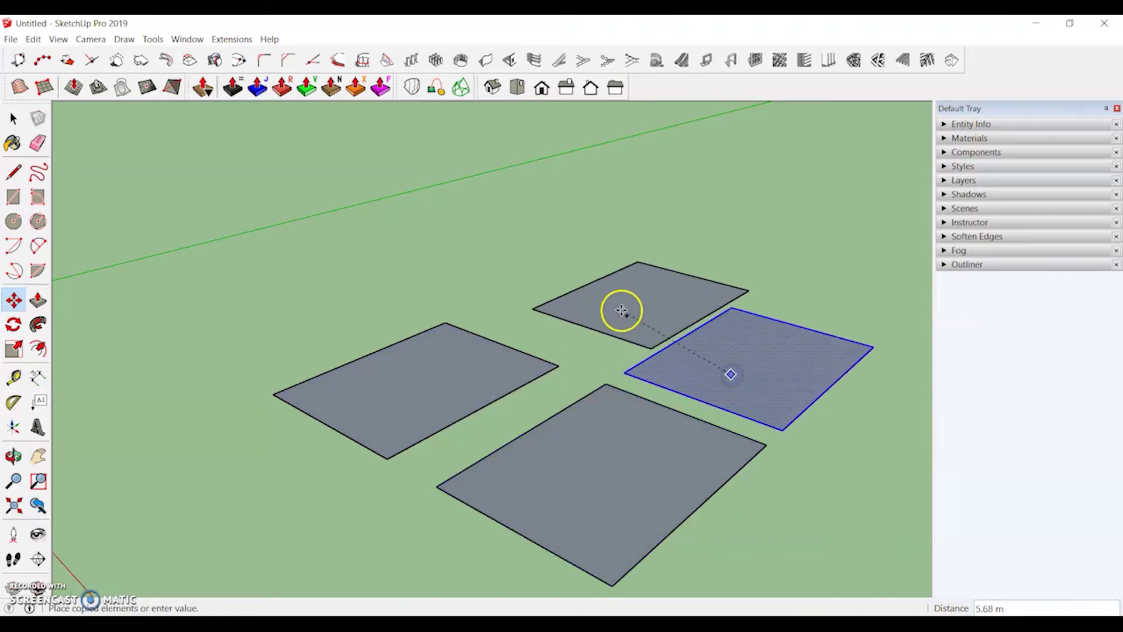
left_click(557, 310)
scroll(555, 319, "down", 2)
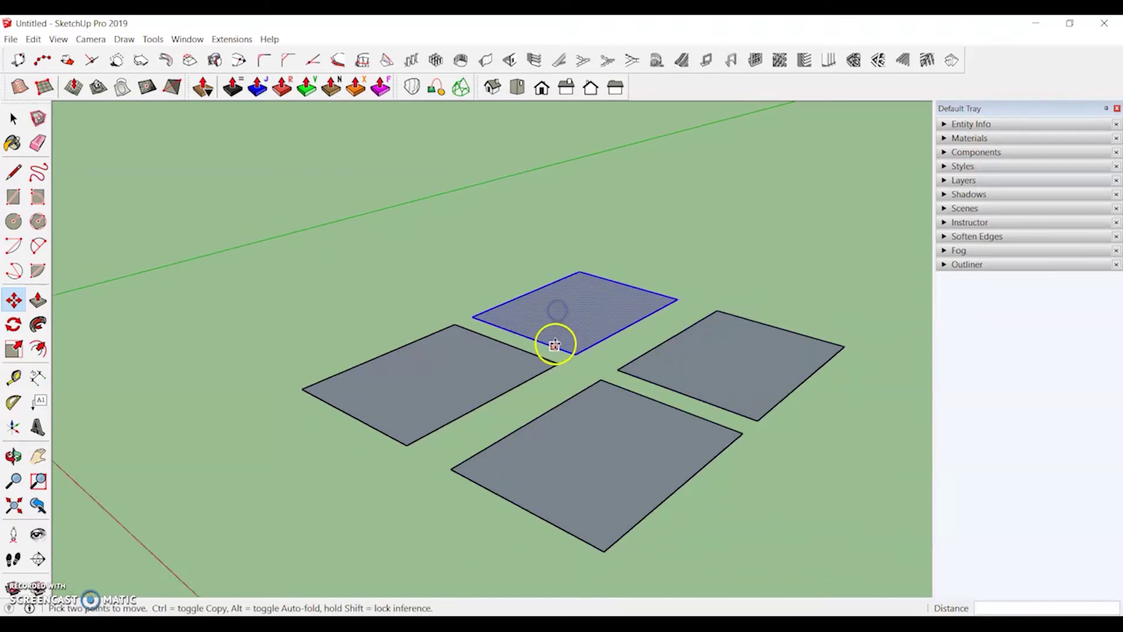
key("space")
Push/Pull the rectangle nearest the origin up 3 m into a block
middle_click_drag(397, 335, 300, 343)
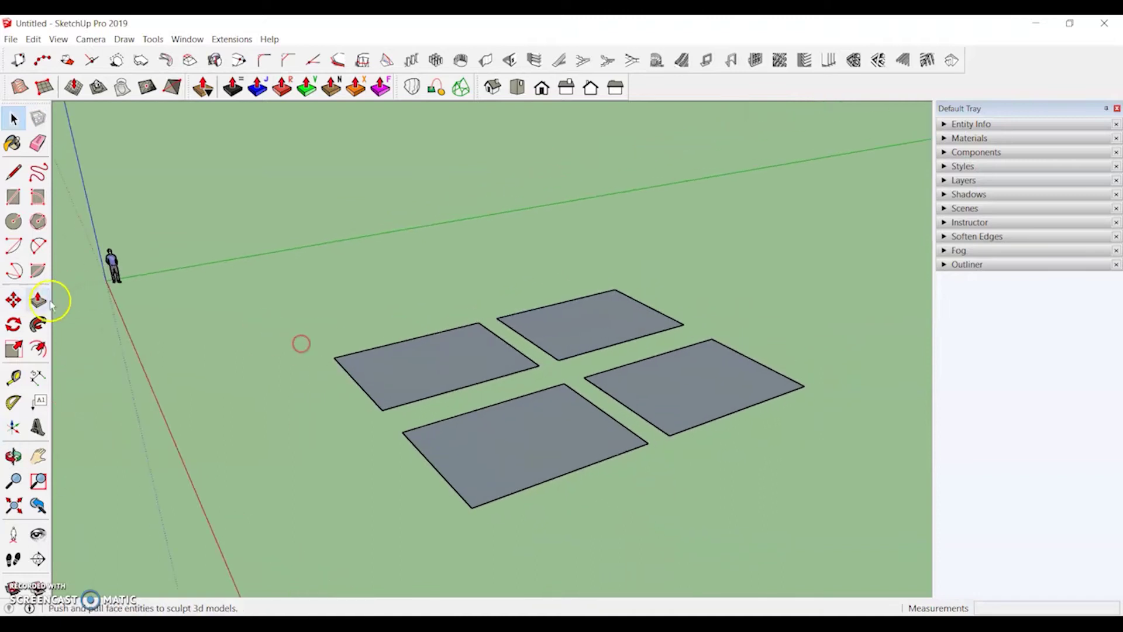
left_click(39, 301)
left_click(414, 389)
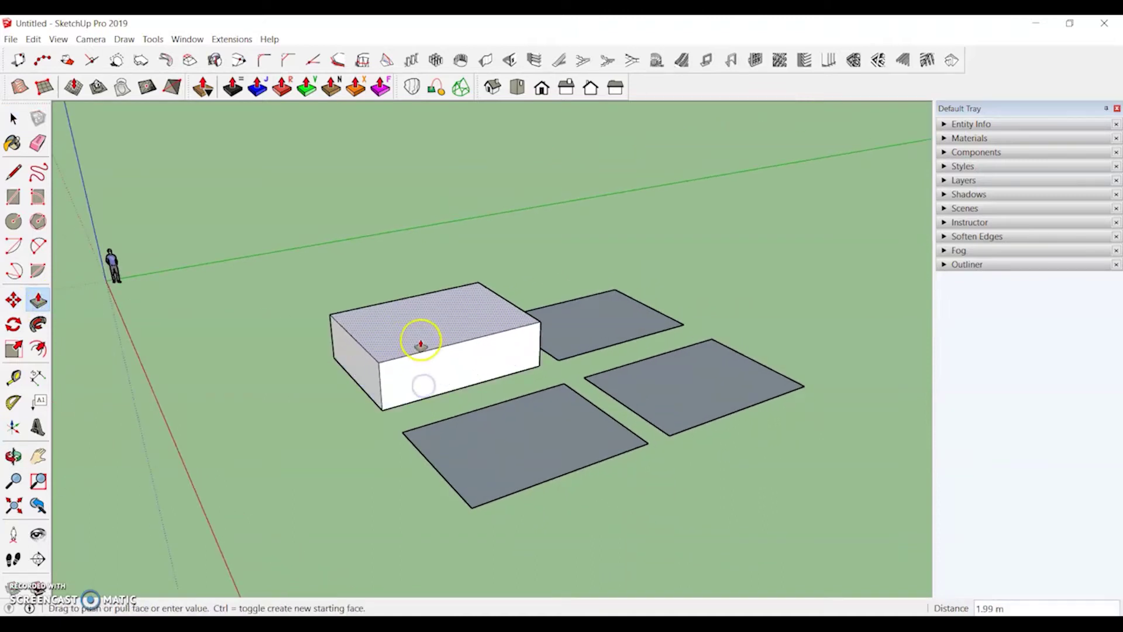
type("3")
key("Return")
Push/Pull the front rectangle up 2.5 m into a block
left_click_drag(519, 465, 517, 427)
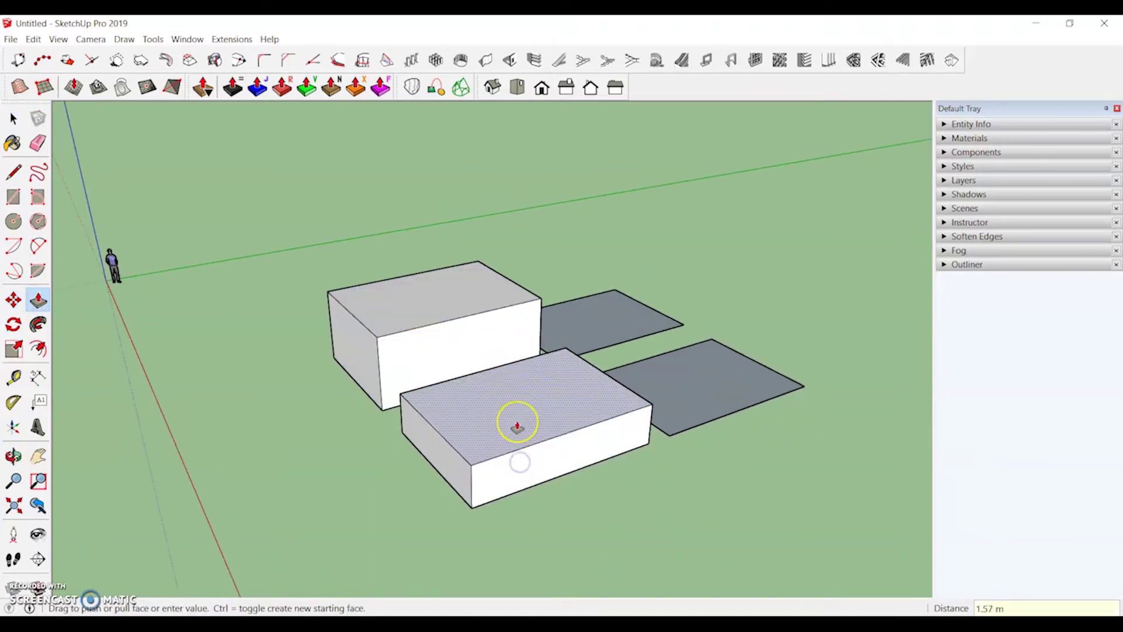
type("2.5")
key("Return")
Push/Pull the two remaining flat rectangles into blocks, one lower freehand block and the rear one 2 m high
left_click_drag(708, 421, 709, 388)
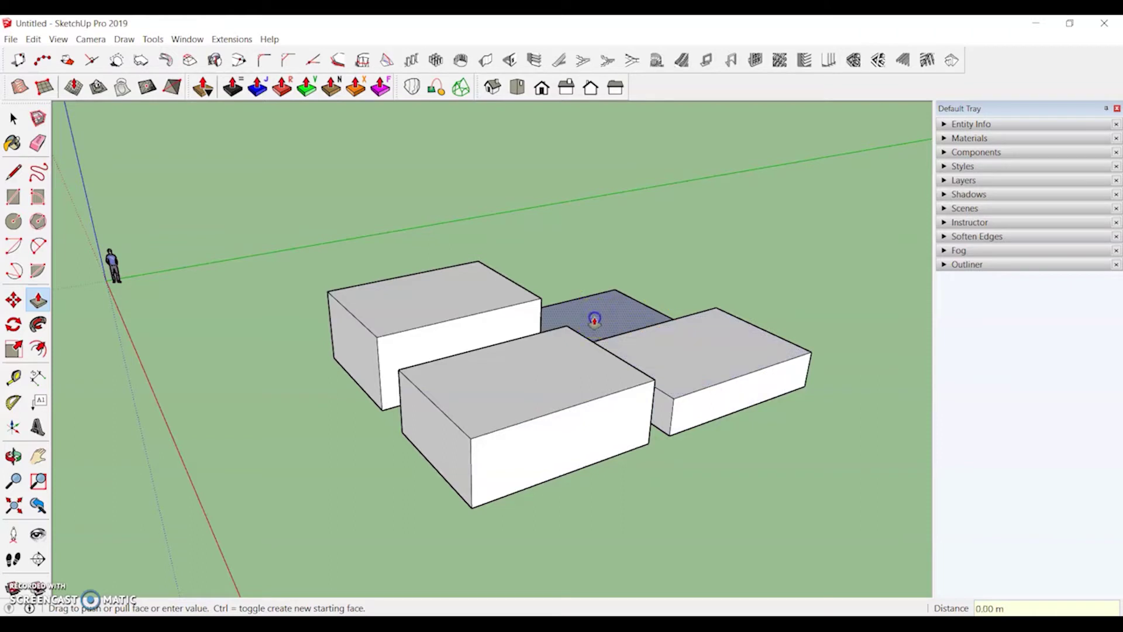
left_click_drag(595, 320, 584, 294)
type("2")
key("Return")
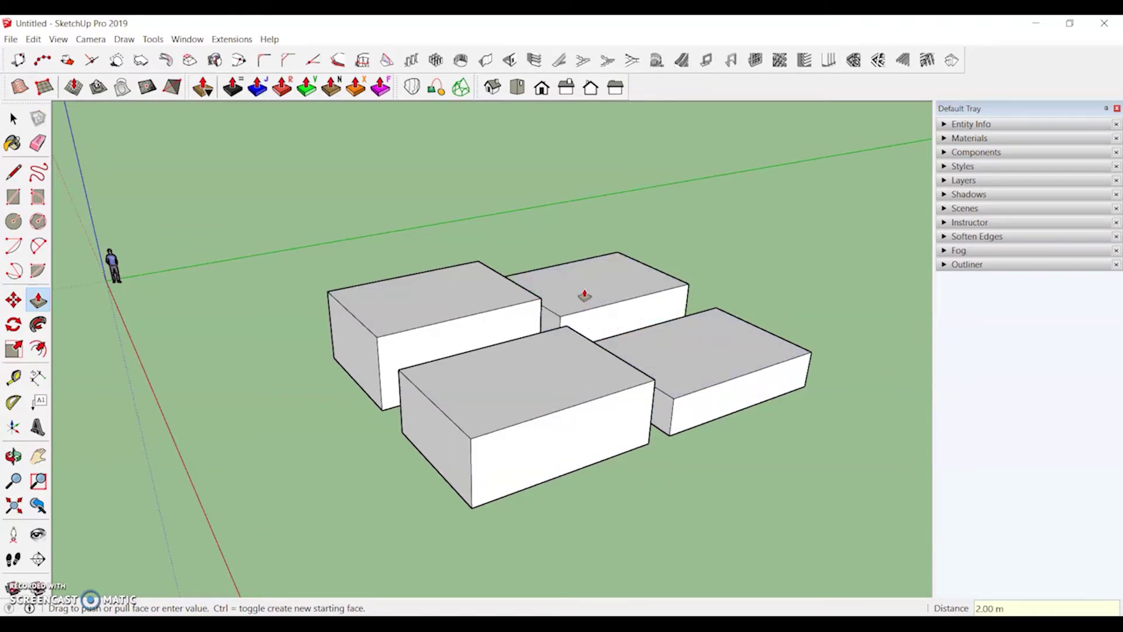
middle_click_drag(581, 296, 283, 349)
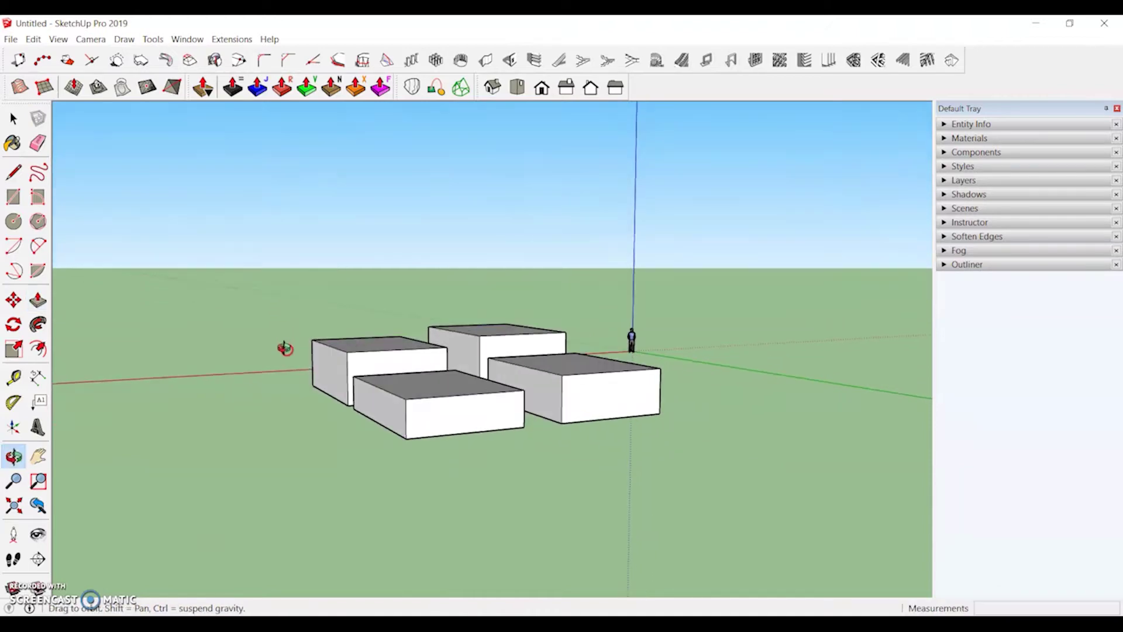
key("space")
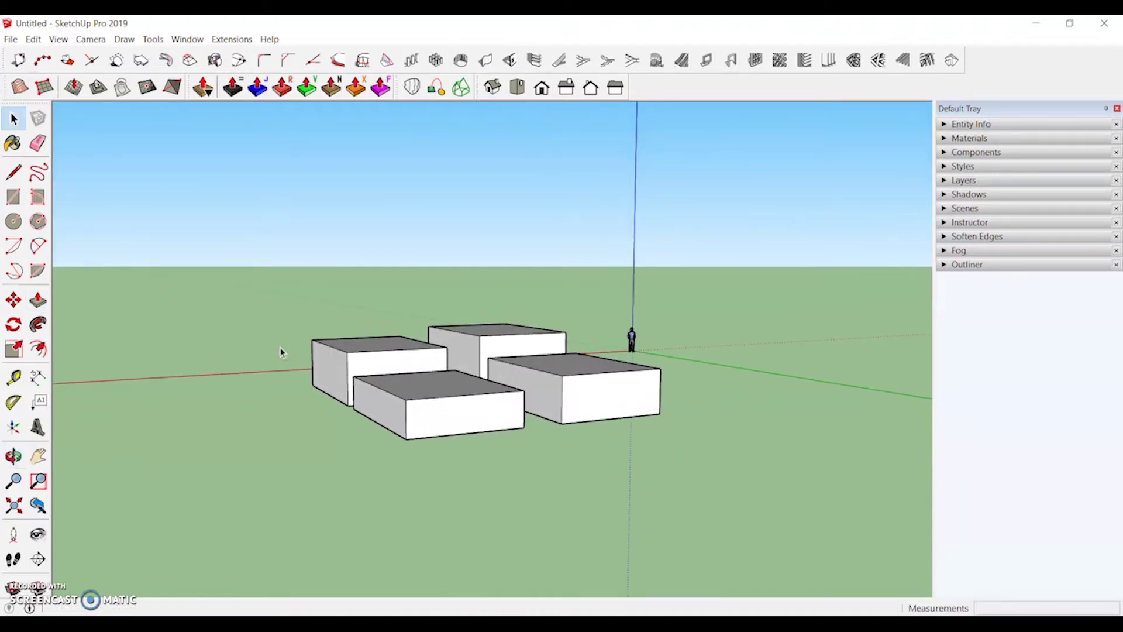
left_click(611, 324)
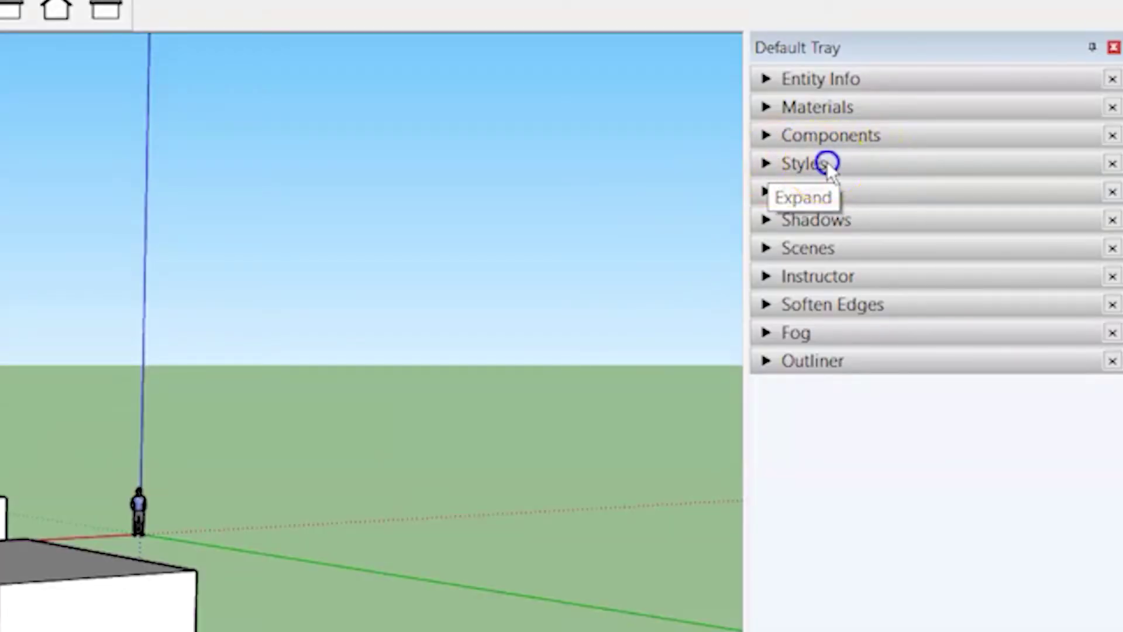
Open the Styles settings and apply the Red Brick style from the Color Sets collection
left_click(828, 164)
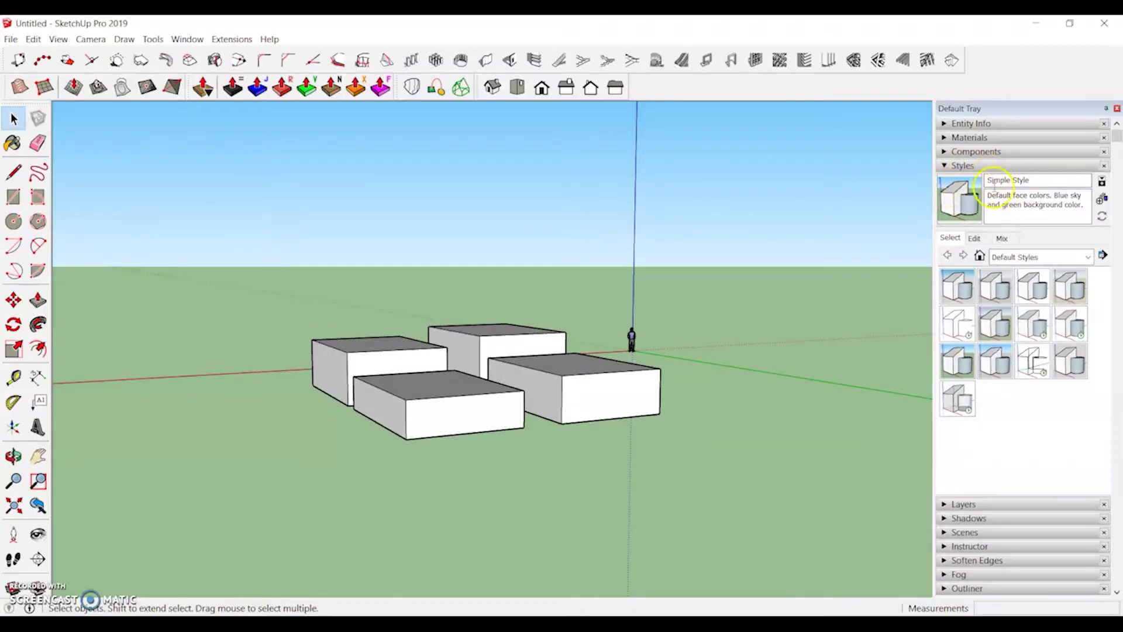
left_click(1081, 258)
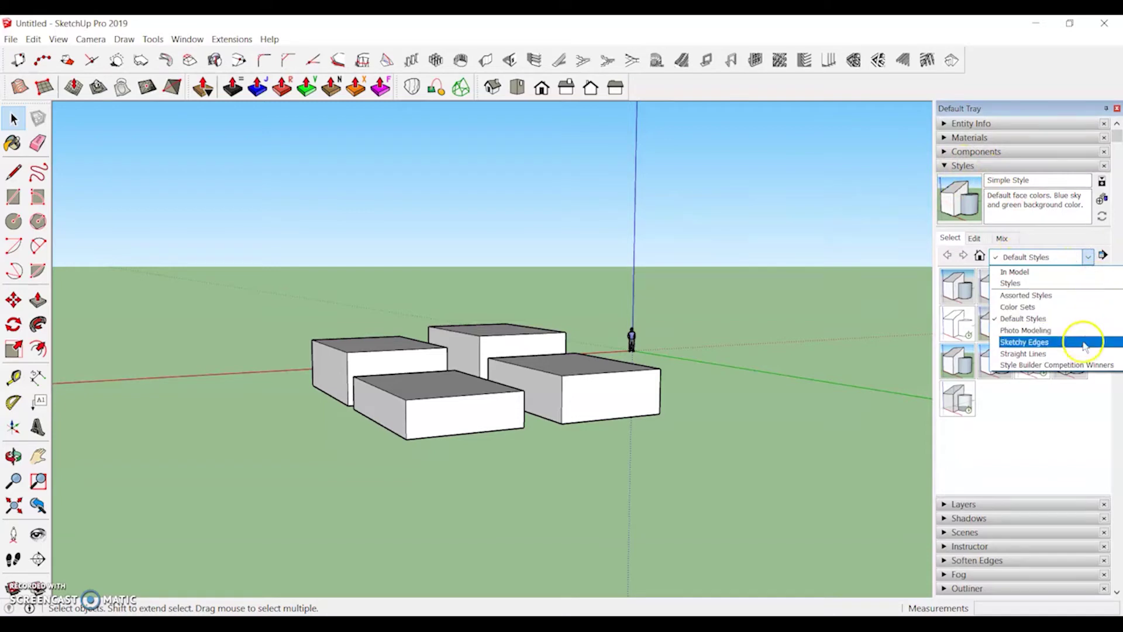
left_click(1070, 306)
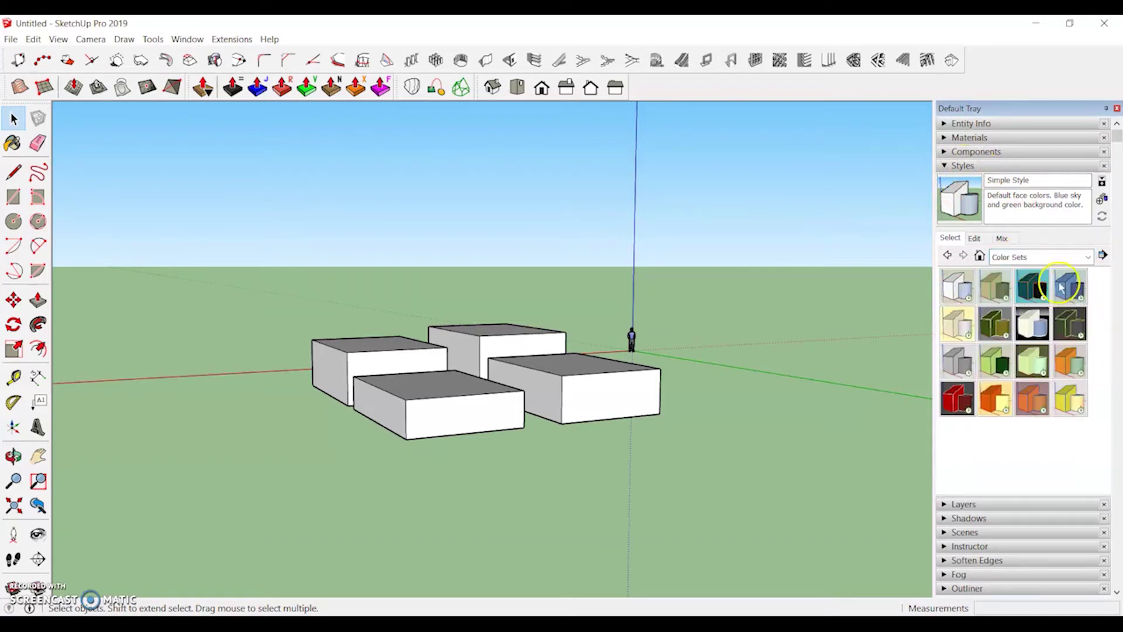
left_click(957, 404)
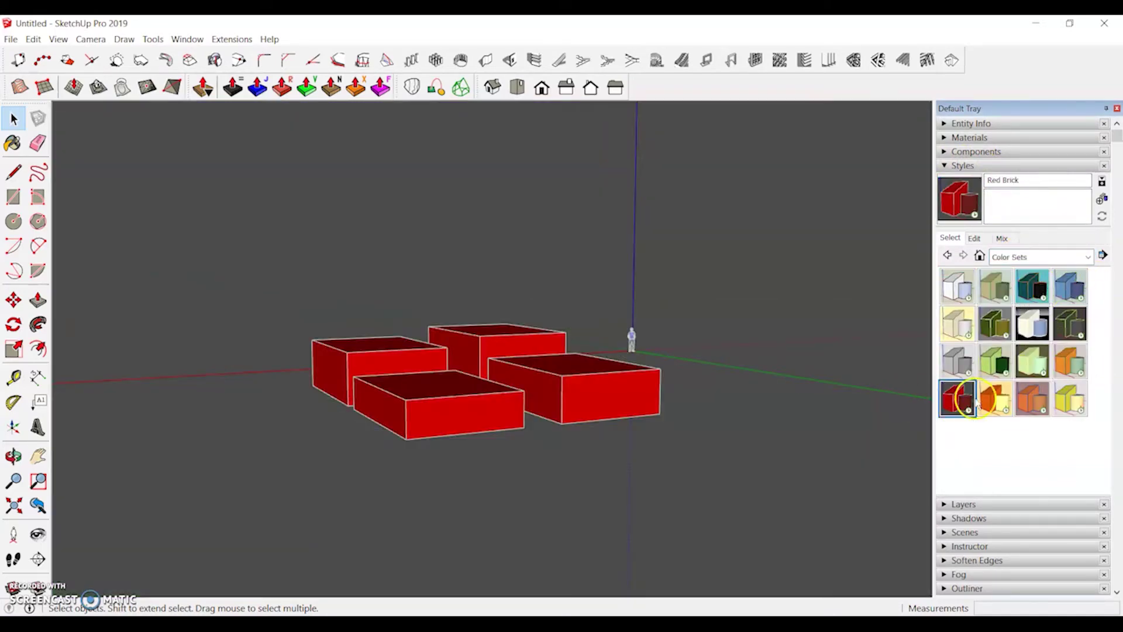
Try several other Color Sets styles on the blocks, including Greens, Blue and Orange, and 00 Default Colors
left_click(997, 364)
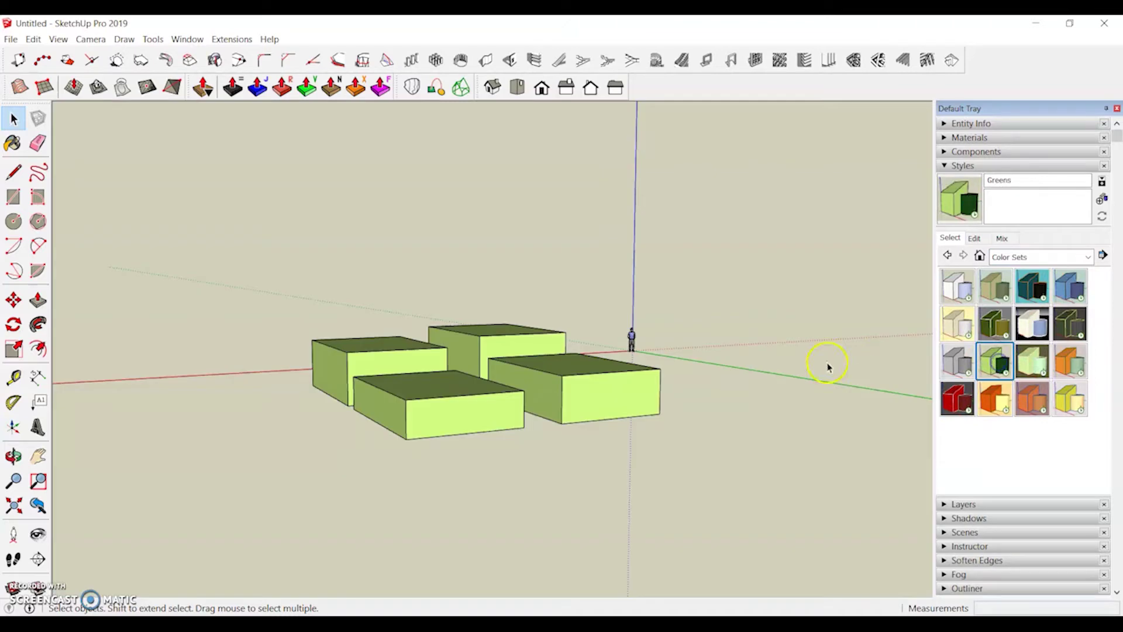
left_click(1021, 363)
left_click(1069, 360)
left_click(1033, 291)
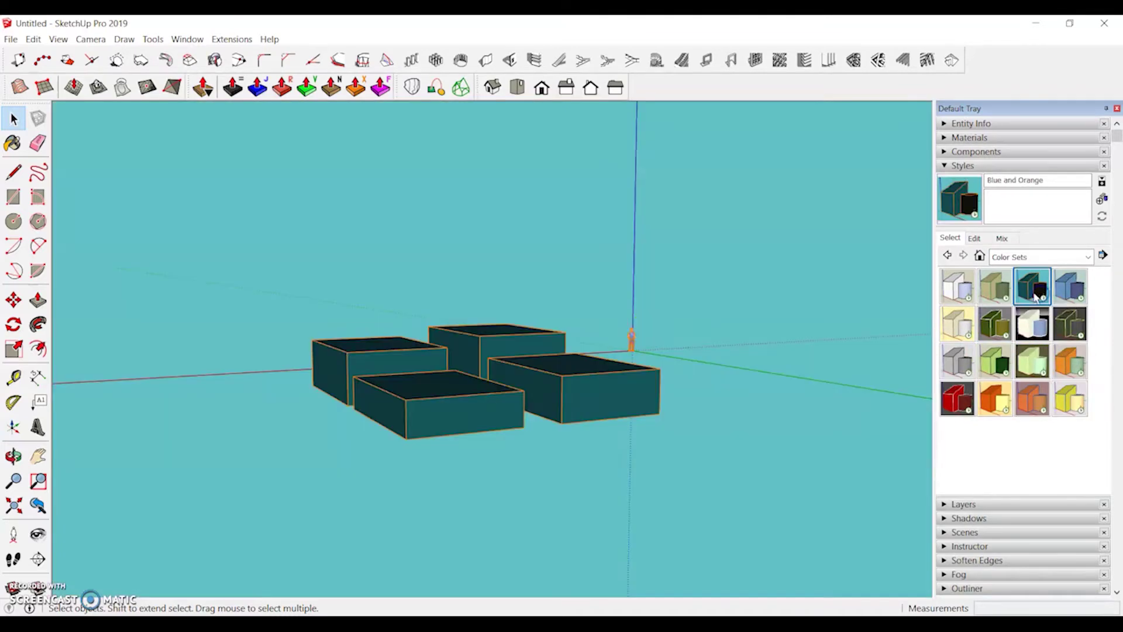
middle_click_drag(585, 351, 393, 388)
scroll(446, 393, "up", 3)
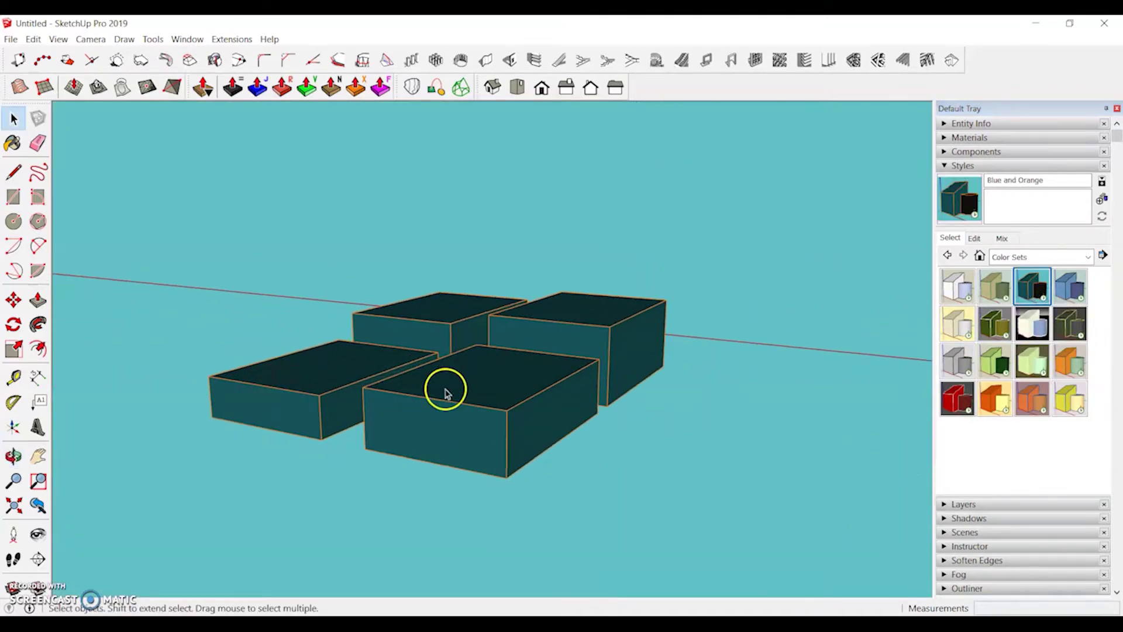
middle_click_drag(516, 397, 429, 427)
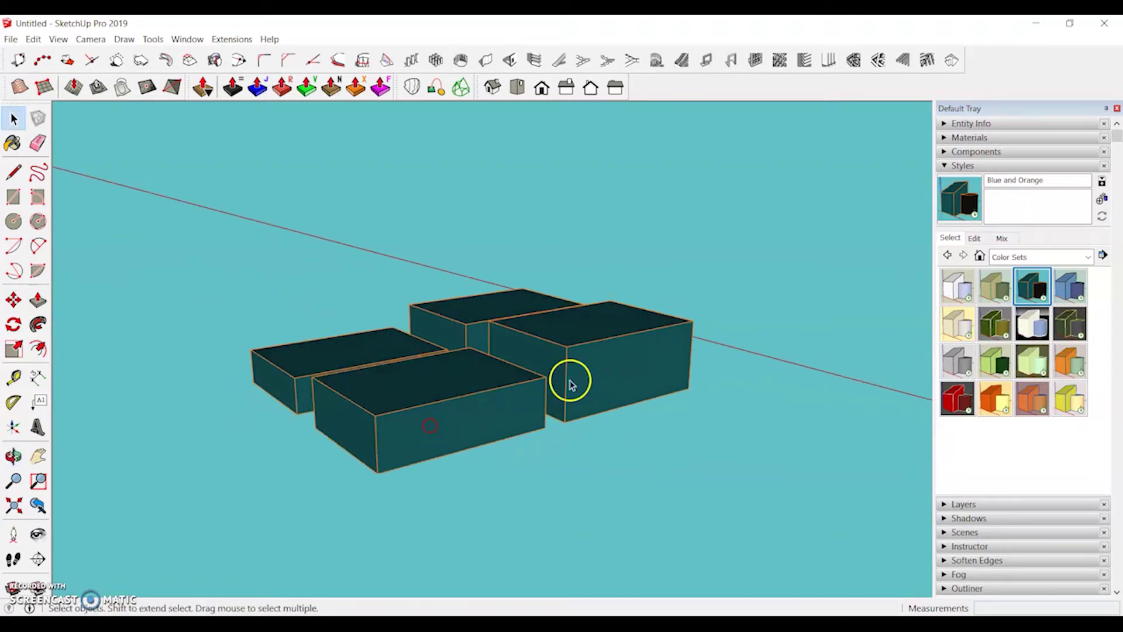
left_click(966, 289)
middle_click_drag(544, 358, 889, 316)
Try the Straight Lines collection on the blocks, applying the 07pix style and switching to the 02pix style
left_click(1075, 258)
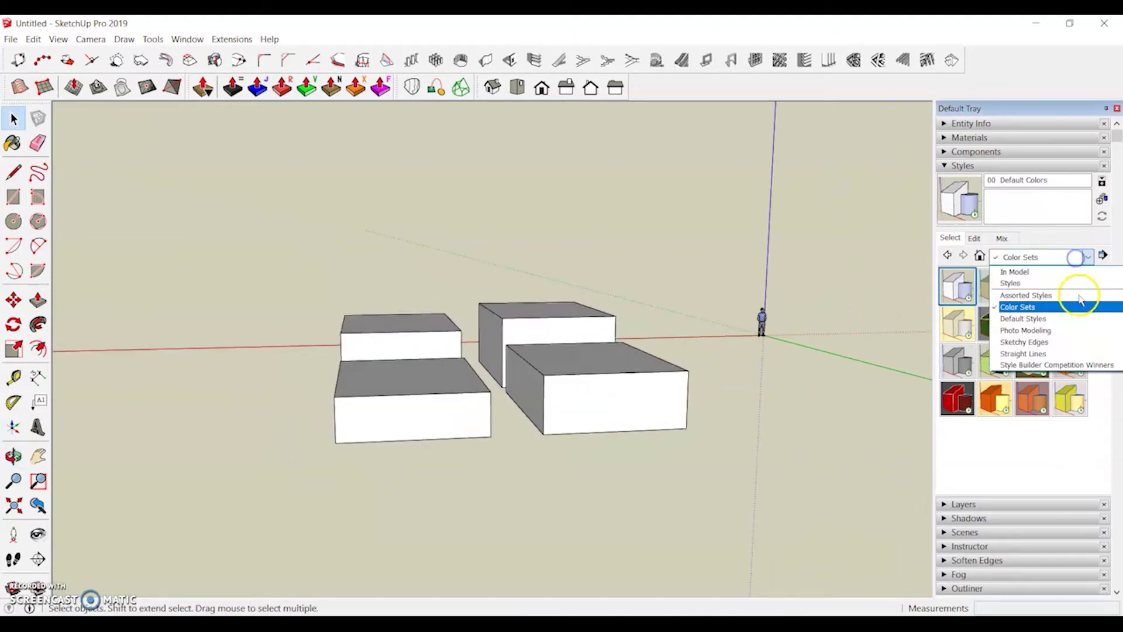
left_click(1070, 353)
left_click(1036, 325)
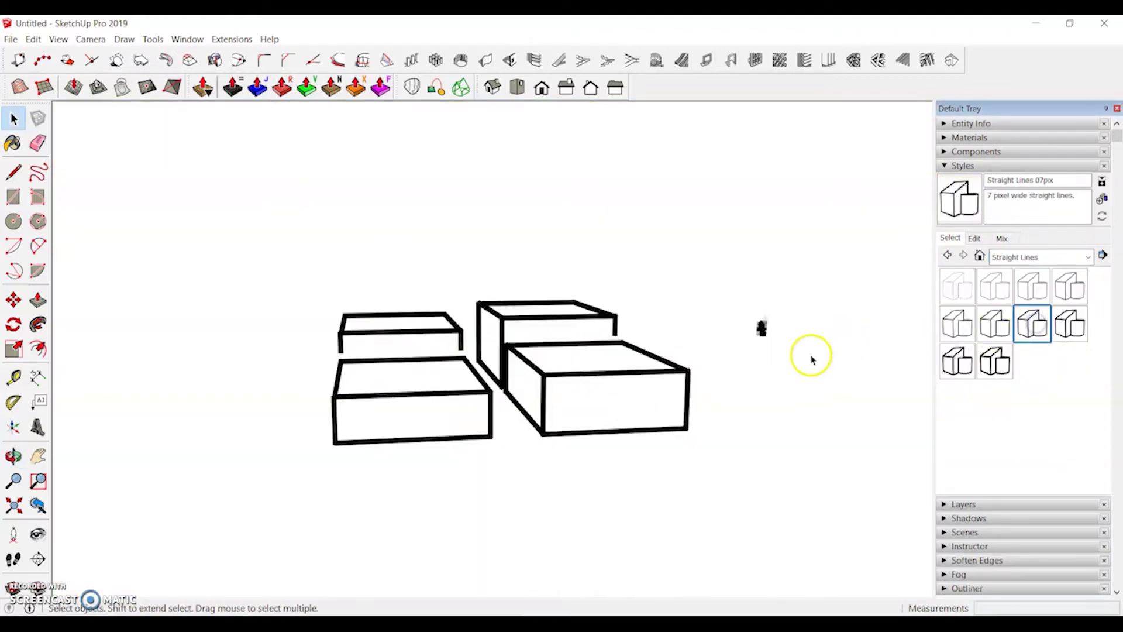
middle_click_drag(649, 396, 358, 396)
left_click(976, 369)
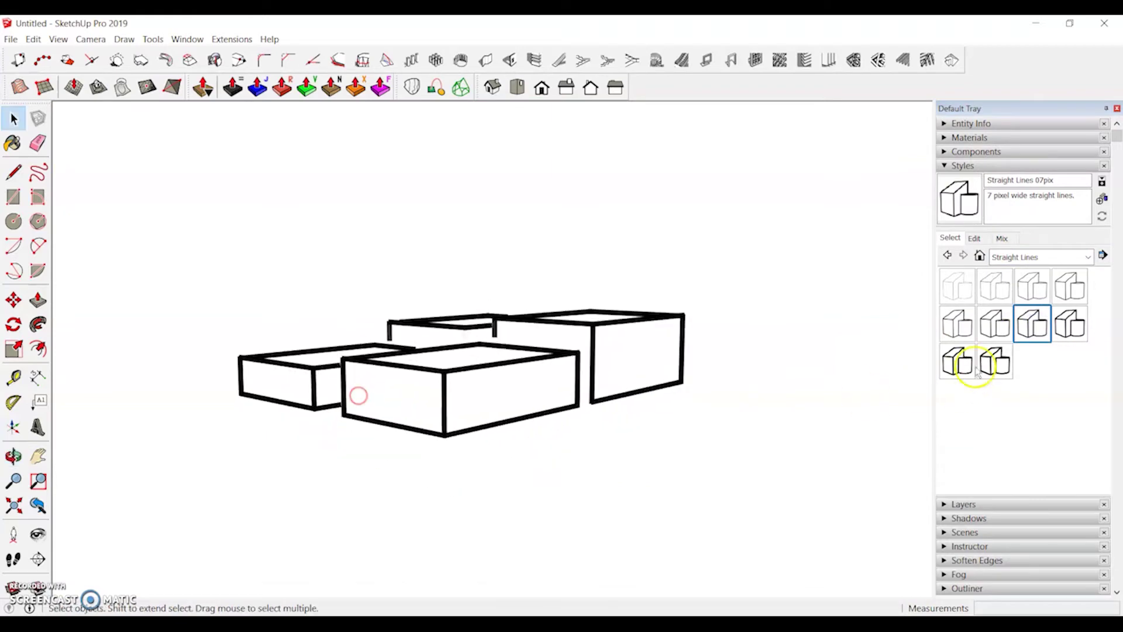
left_click(1006, 294)
middle_click_drag(438, 338, 417, 386)
scroll(639, 372, "up", 4)
Apply the Tech Pen Endpoints style from the Style Builder Competition Winners collection
left_click(1037, 262)
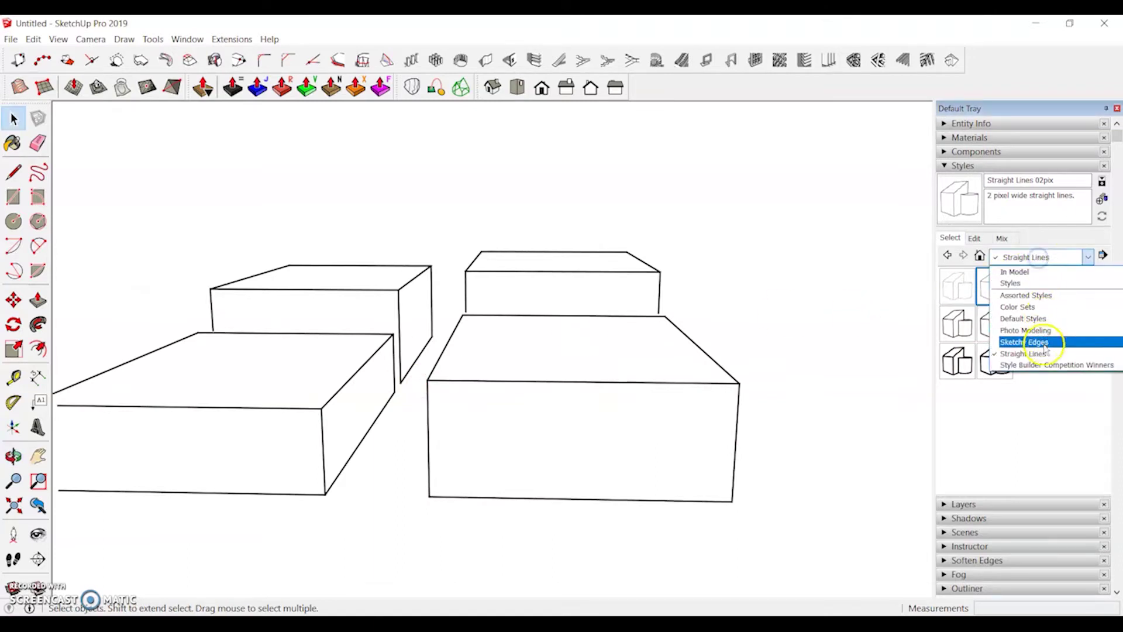
left_click(1026, 367)
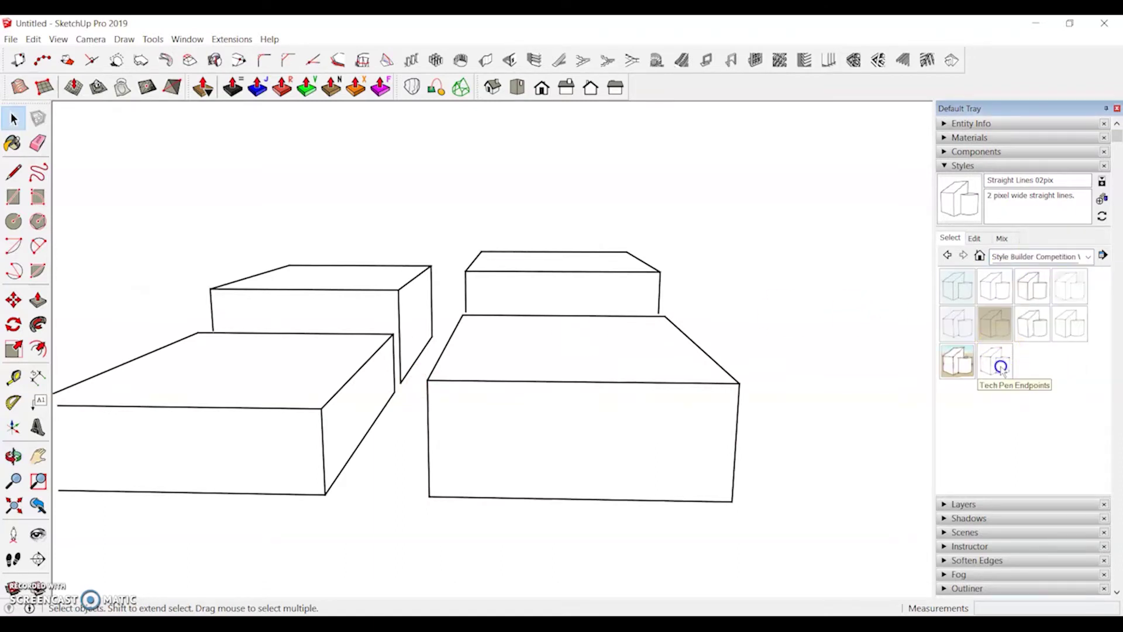
left_click(1001, 367)
mouse_move(652, 421)
middle_mouse_down()
mouse_move(396, 380)
mouse_move(539, 376)
mouse_move(498, 378)
mouse_move(439, 333)
mouse_move(614, 388)
mouse_move(777, 346)
mouse_move(801, 352)
middle_mouse_up()
scroll(498, 377, "down", 10)
Try the Stain Edges with Frame, Pencil on light brown, and Hand Drafted with Mask styles on the model
left_click(957, 361)
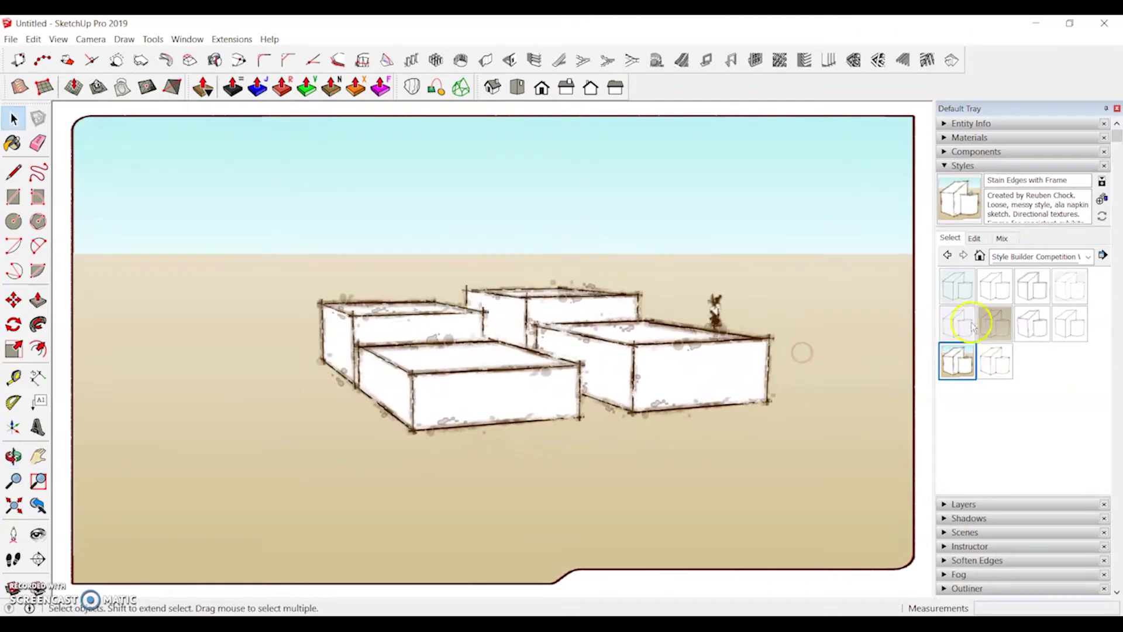
left_click(989, 325)
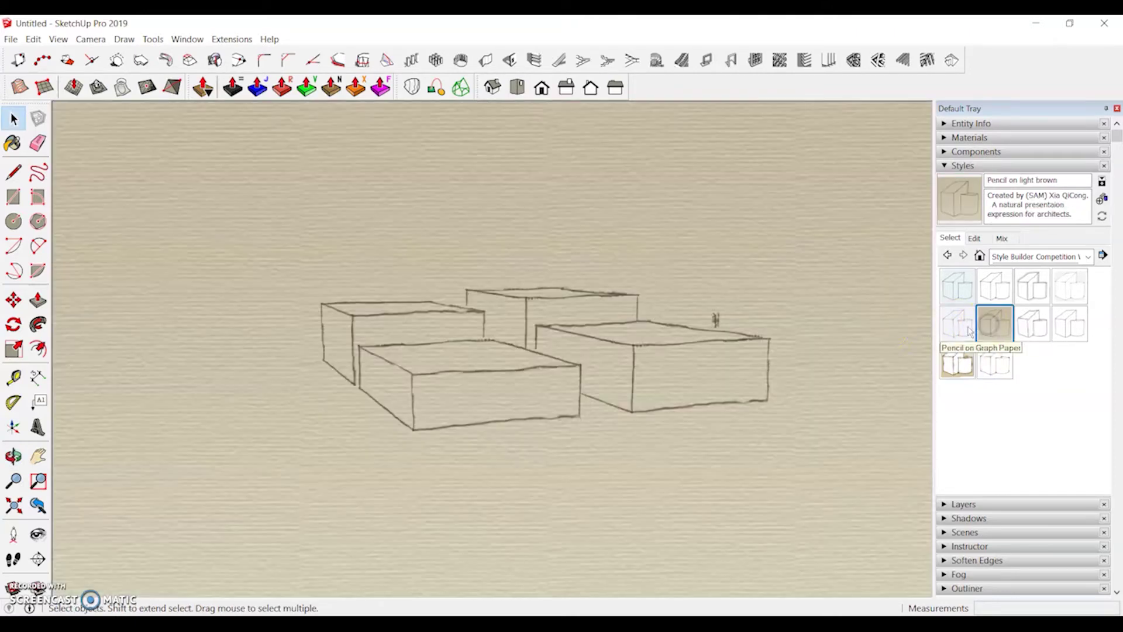
left_click(974, 290)
Try a dark style from the Sketchy Edges collection and switch to Marker Wide
left_click(1087, 256)
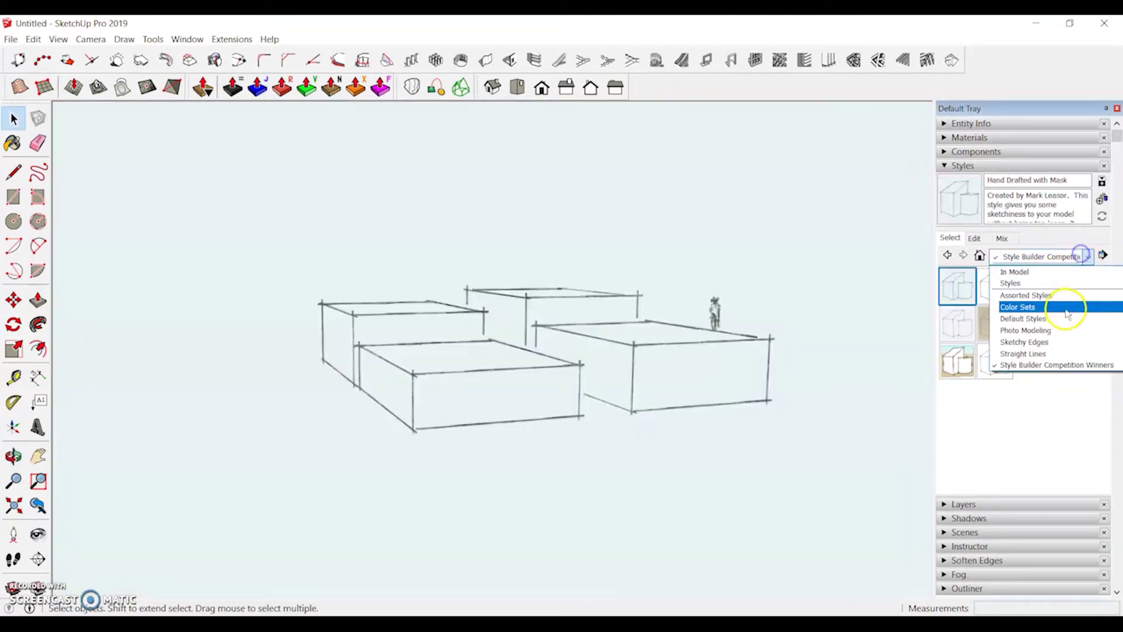
left_click(1063, 342)
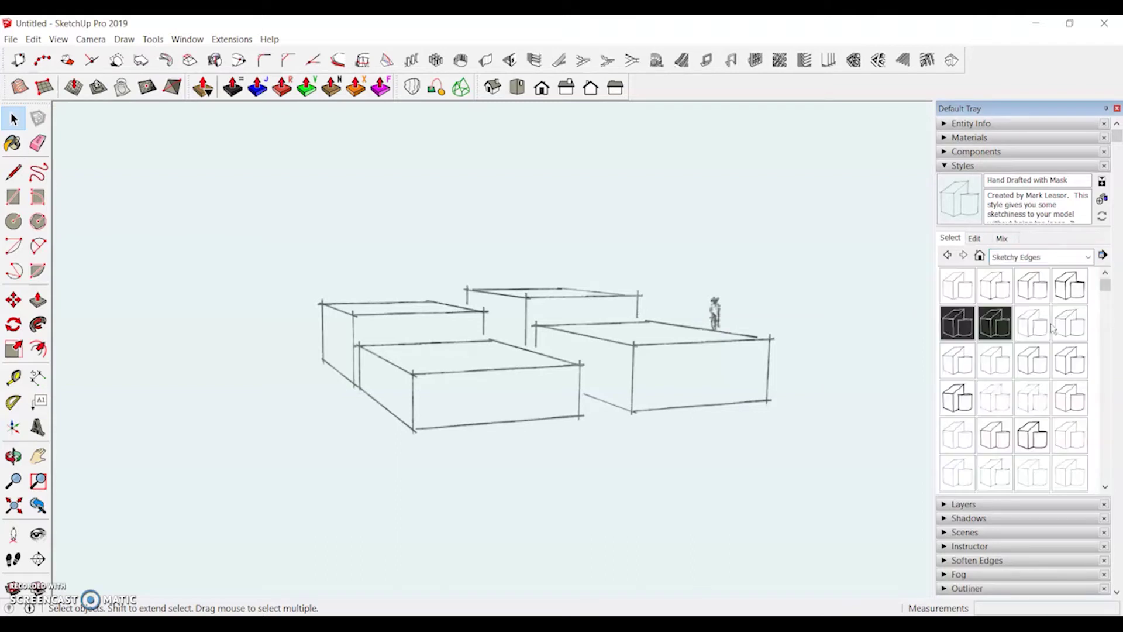
left_click(985, 326)
middle_click_drag(690, 326, 286, 430)
scroll(807, 398, "down", 4)
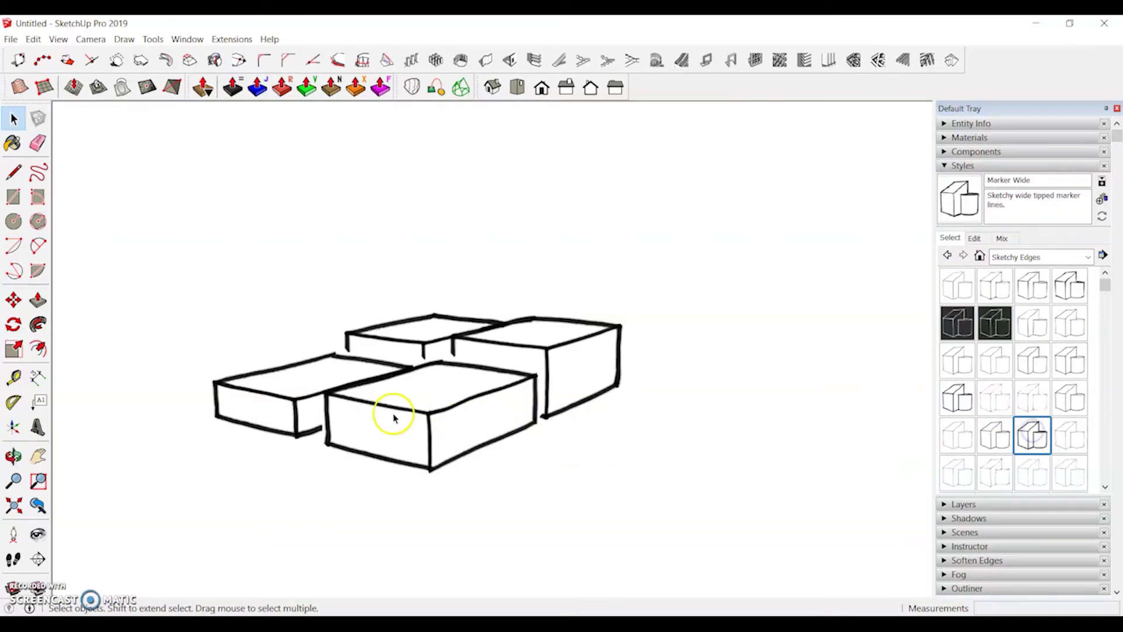
scroll(381, 418, "up", 3)
mouse_move(376, 426)
middle_mouse_down()
mouse_move(658, 407)
mouse_move(684, 351)
mouse_move(647, 241)
mouse_move(426, 379)
mouse_move(448, 388)
middle_mouse_up()
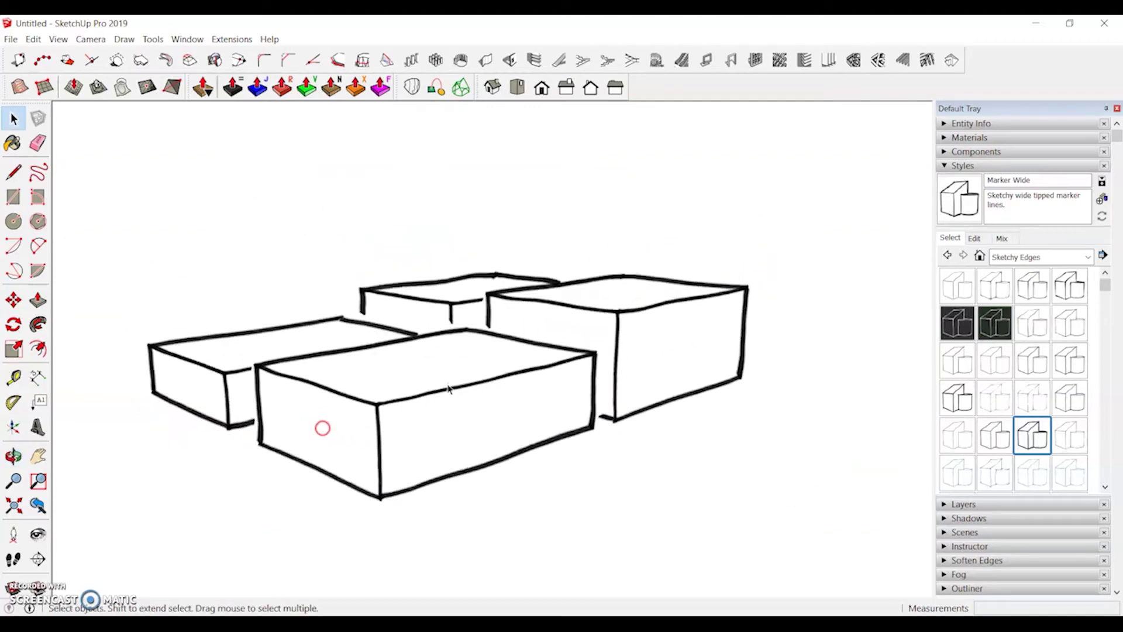
From the Assorted Styles collection, try Blueprint and switch to the black style with white edges
left_click(1053, 258)
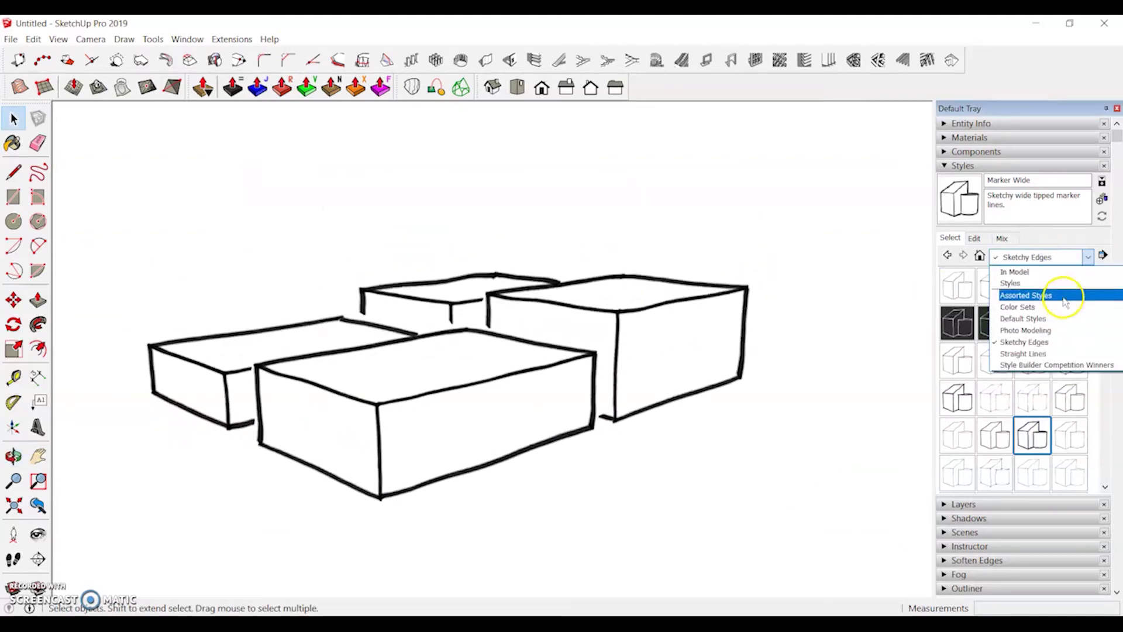
left_click(1063, 292)
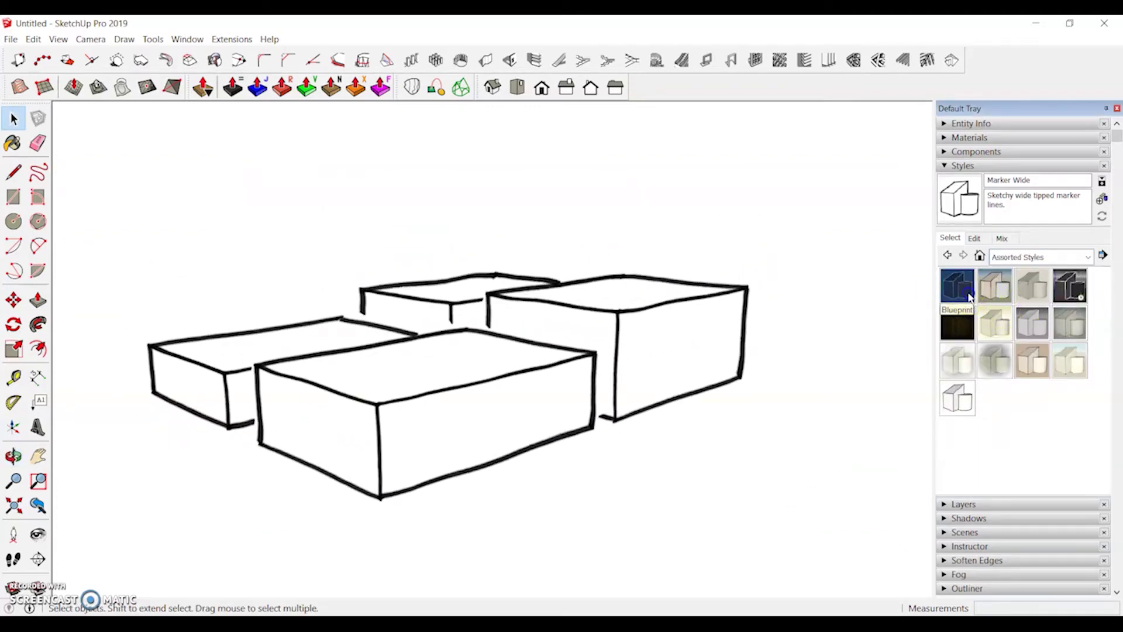
left_click(970, 298)
scroll(672, 305, "down", 3)
middle_click_drag(700, 310, 864, 304)
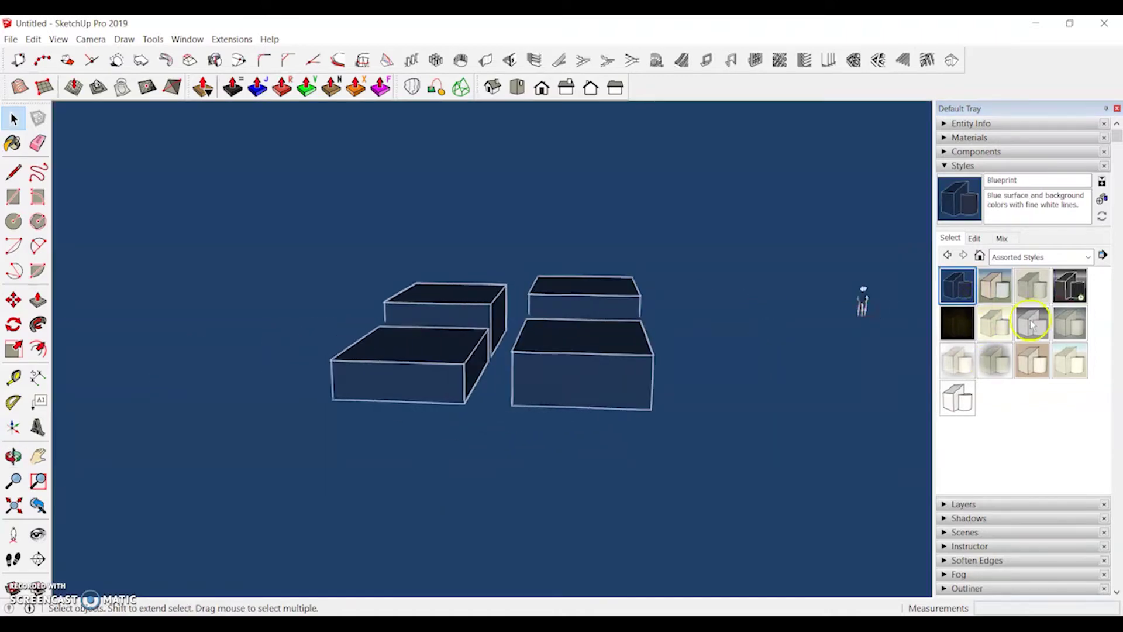
left_click(1063, 292)
middle_click_drag(697, 318, 862, 336)
Turn on the fog display for the model
left_click(959, 166)
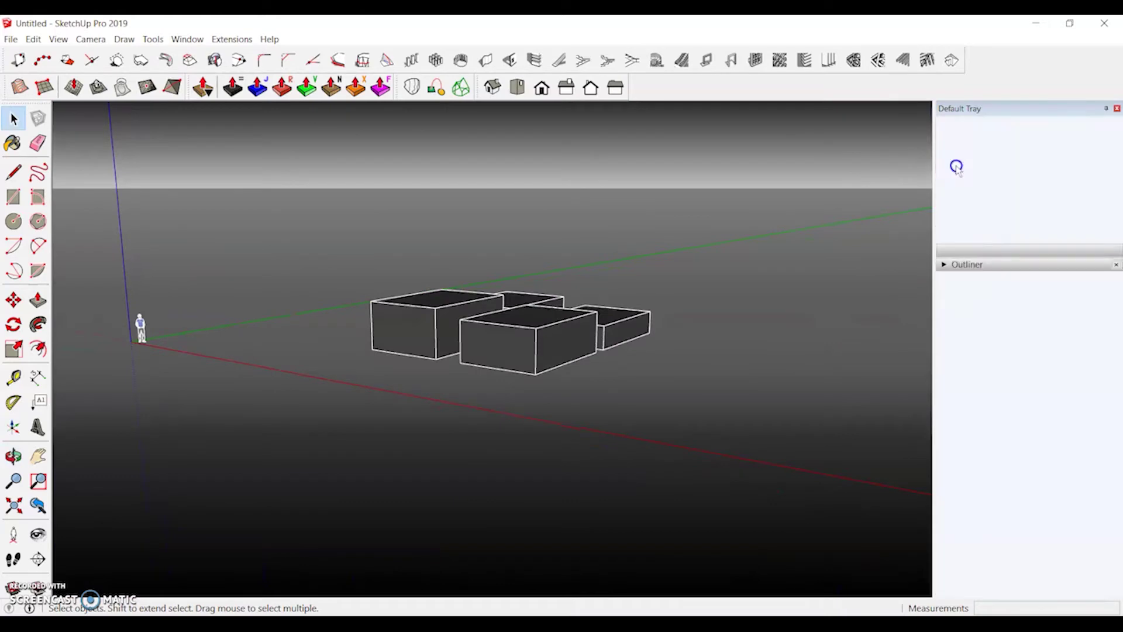
scroll(613, 244, "up", 1)
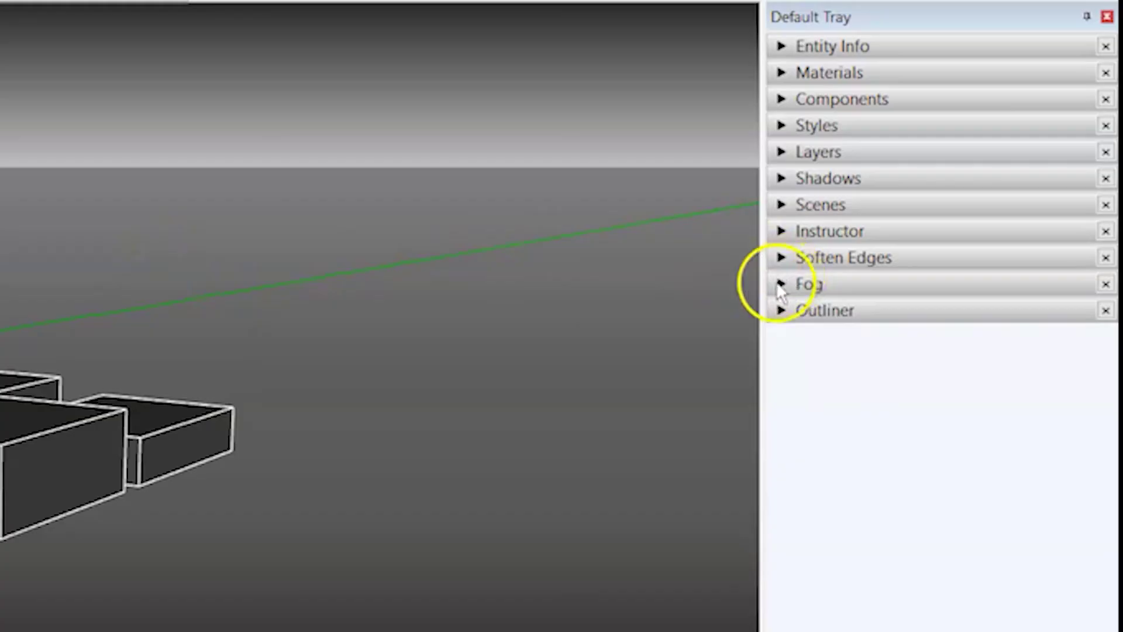
left_click(783, 285)
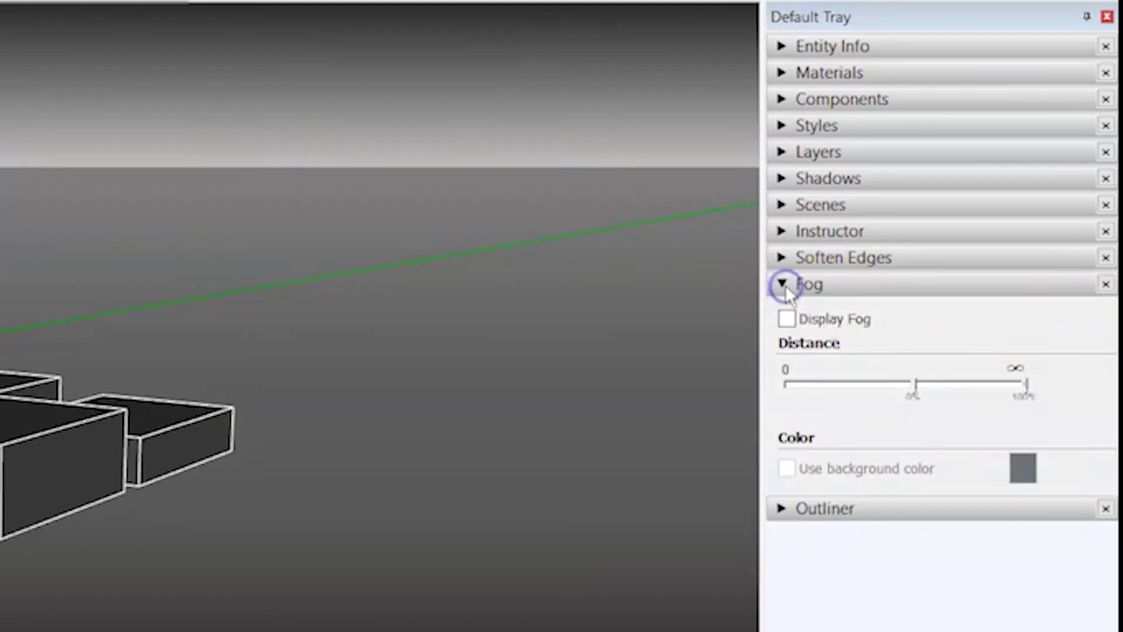
left_click(786, 319)
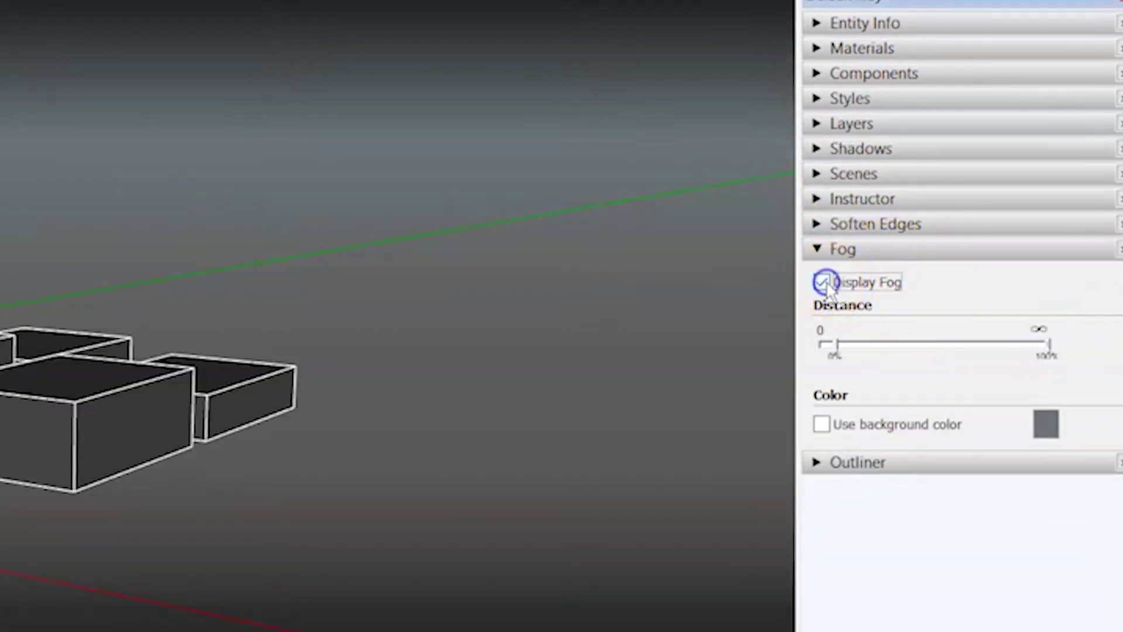
middle_click_drag(383, 287, 318, 262)
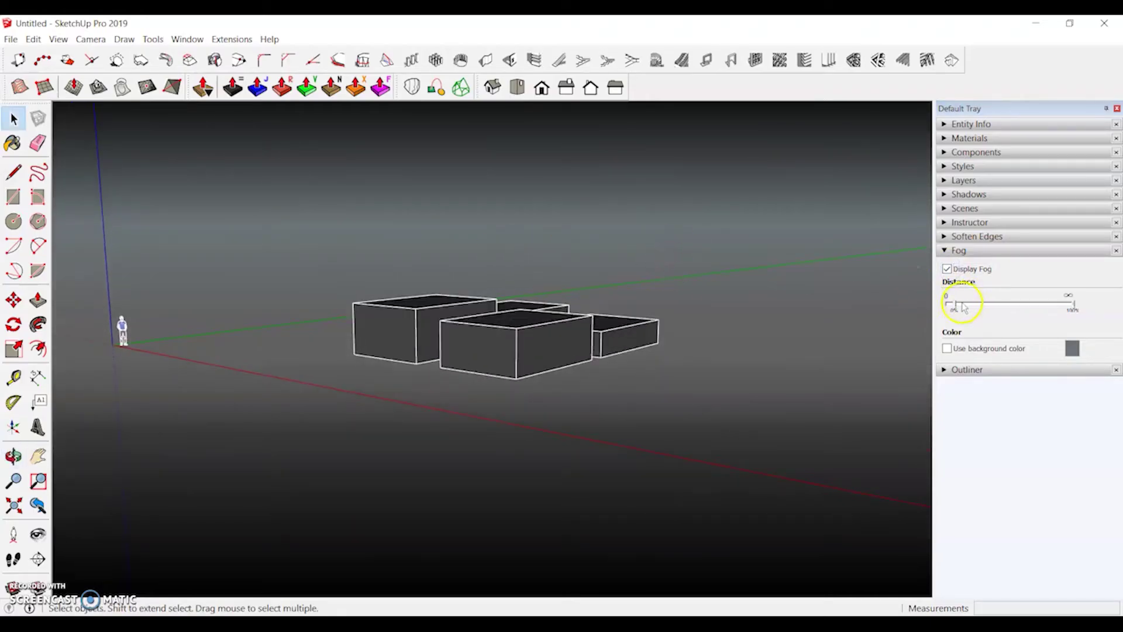
Adjust the fog distance so the 0% and 100% limits lie close together near the far end of the range
left_click_drag(963, 307, 959, 309)
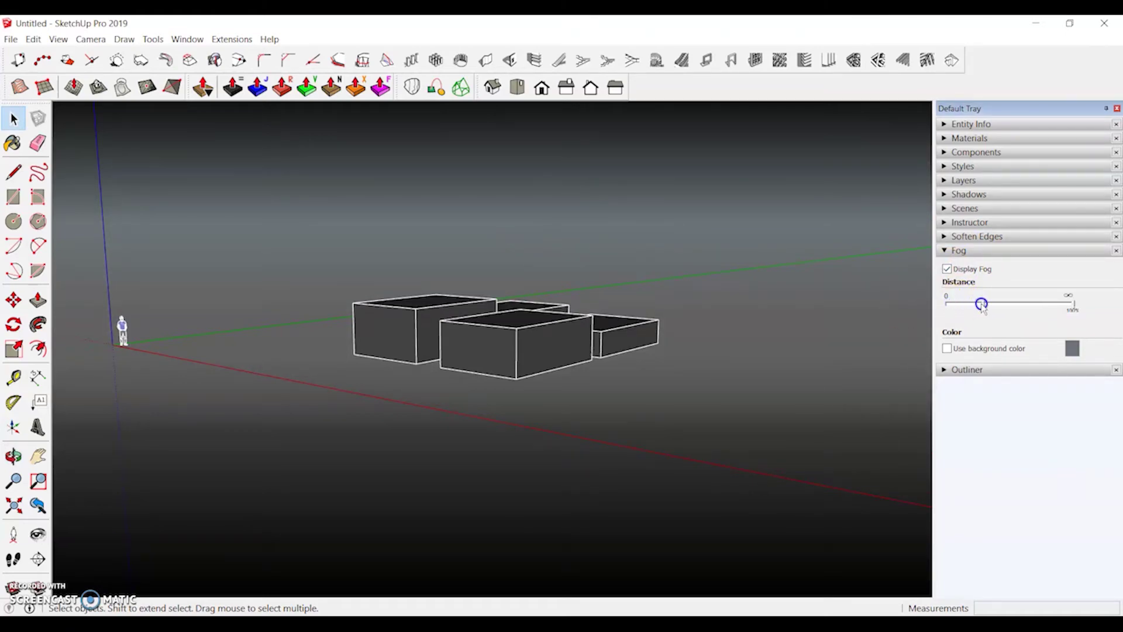
mouse_move(1075, 310)
left_mouse_down()
mouse_move(1049, 308)
mouse_move(1062, 313)
left_mouse_up()
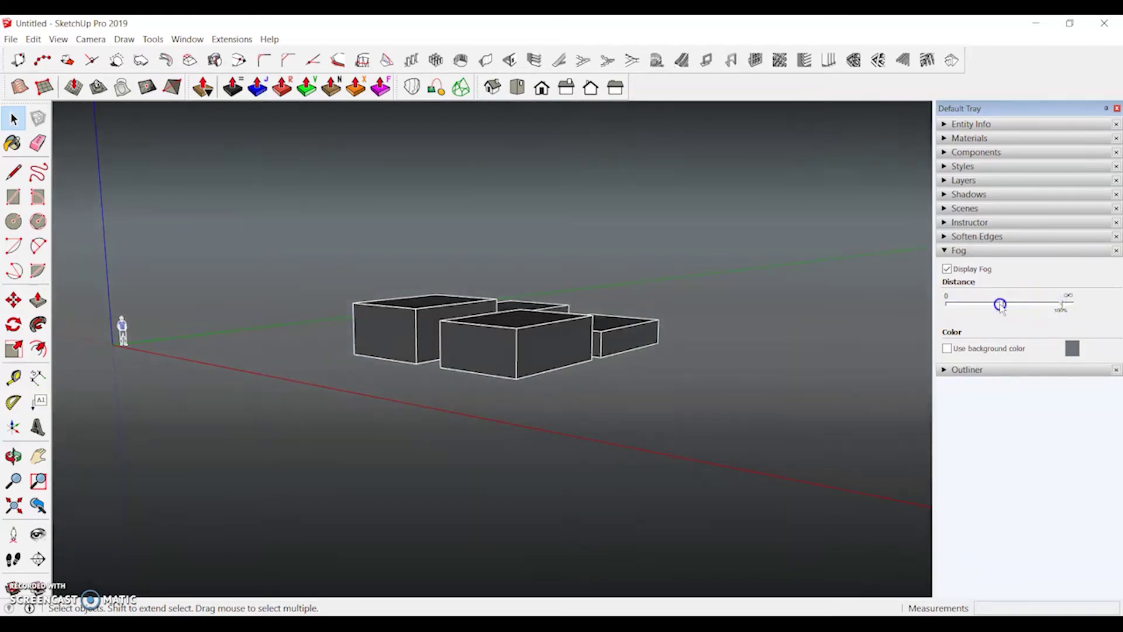
left_click_drag(972, 311, 1022, 309)
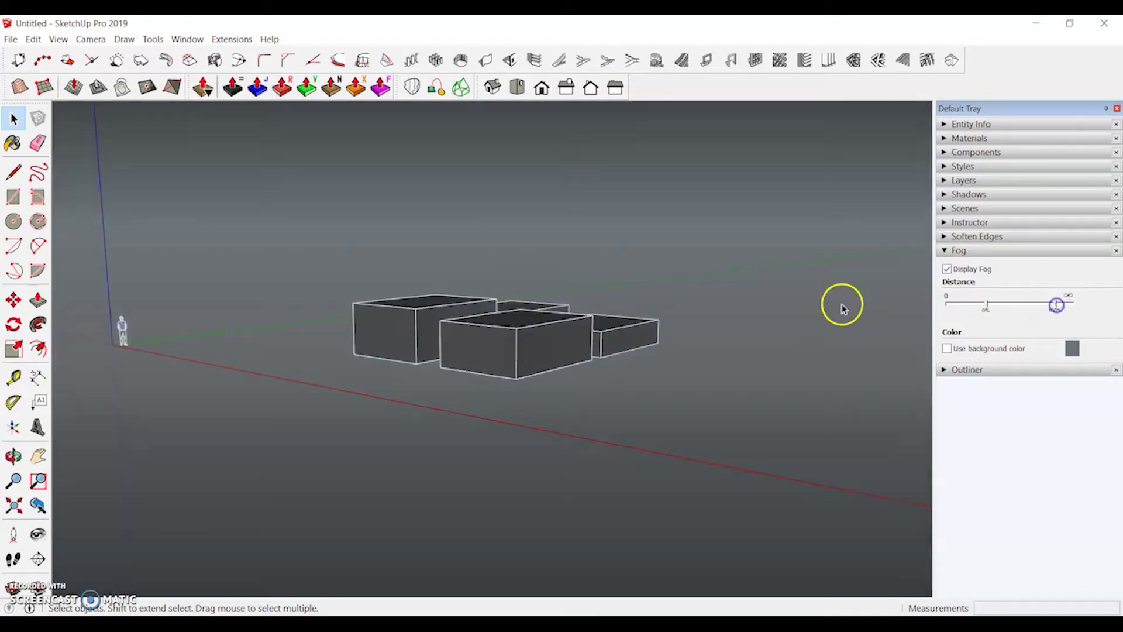
scroll(596, 313, "up", 3)
middle_click_drag(597, 314, 571, 289)
left_click_drag(1051, 308, 1047, 307)
Examine how the fog affects the blocks and the human figure from different angles and distances
middle_click_drag(714, 322, 537, 385)
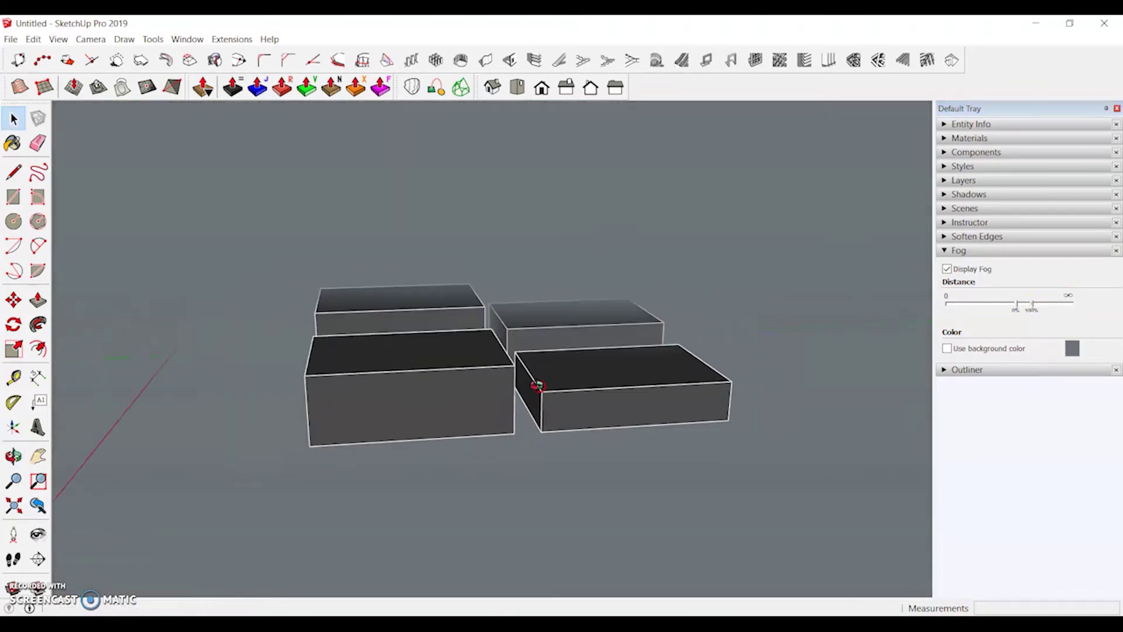
scroll(166, 281, "up", 5)
scroll(267, 281, "up", 4)
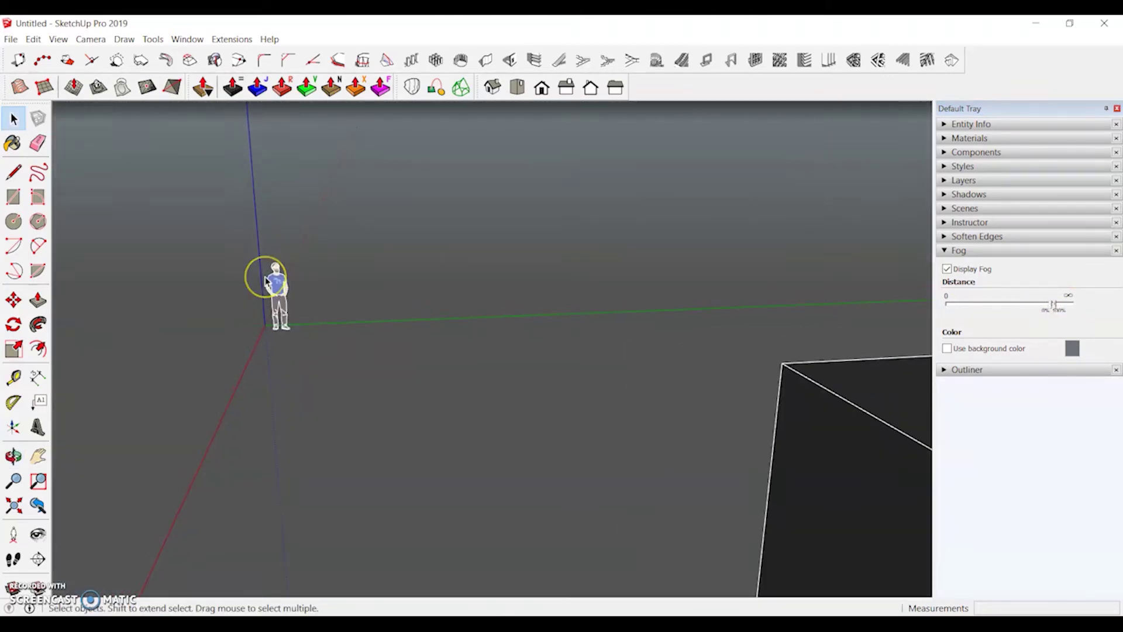
scroll(266, 281, "down", 7)
scroll(269, 292, "up", 8)
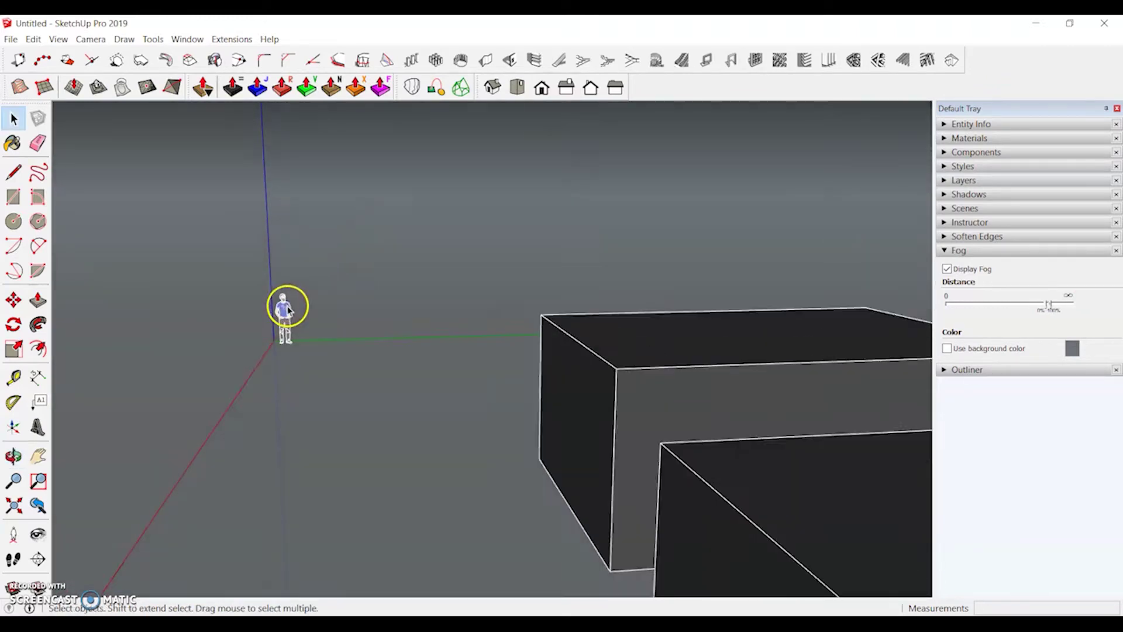
scroll(287, 308, "down", 1)
middle_click_drag(288, 307, 394, 304)
scroll(139, 321, "up", 5)
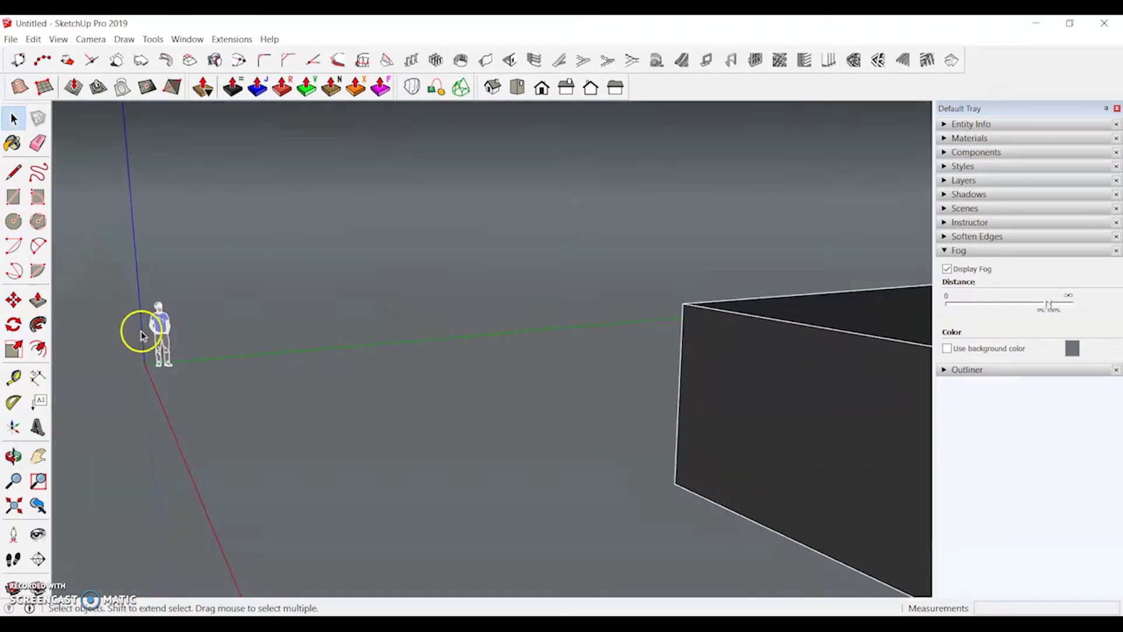
middle_click_drag(140, 325, 737, 301)
middle_click_drag(614, 307, 407, 308)
scroll(645, 309, "down", 4)
scroll(549, 304, "down", 3)
scroll(549, 304, "up", 3)
scroll(555, 301, "up", 5)
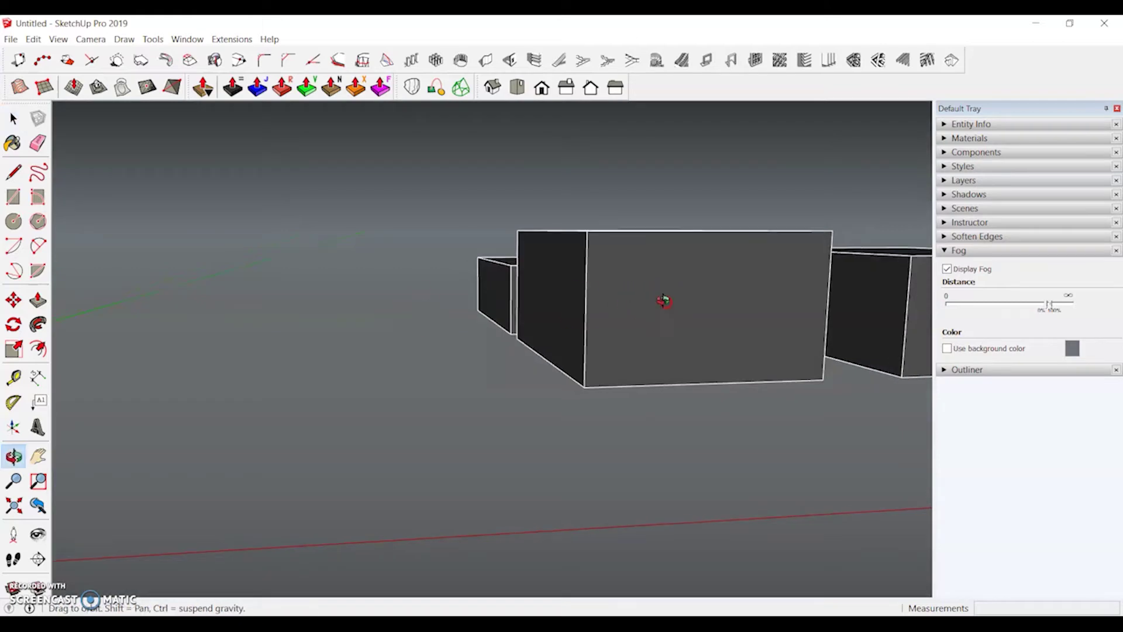
middle_click_drag(664, 301, 150, 303)
scroll(441, 296, "down", 5)
middle_click_drag(441, 296, 142, 314)
scroll(784, 261, "up", 3)
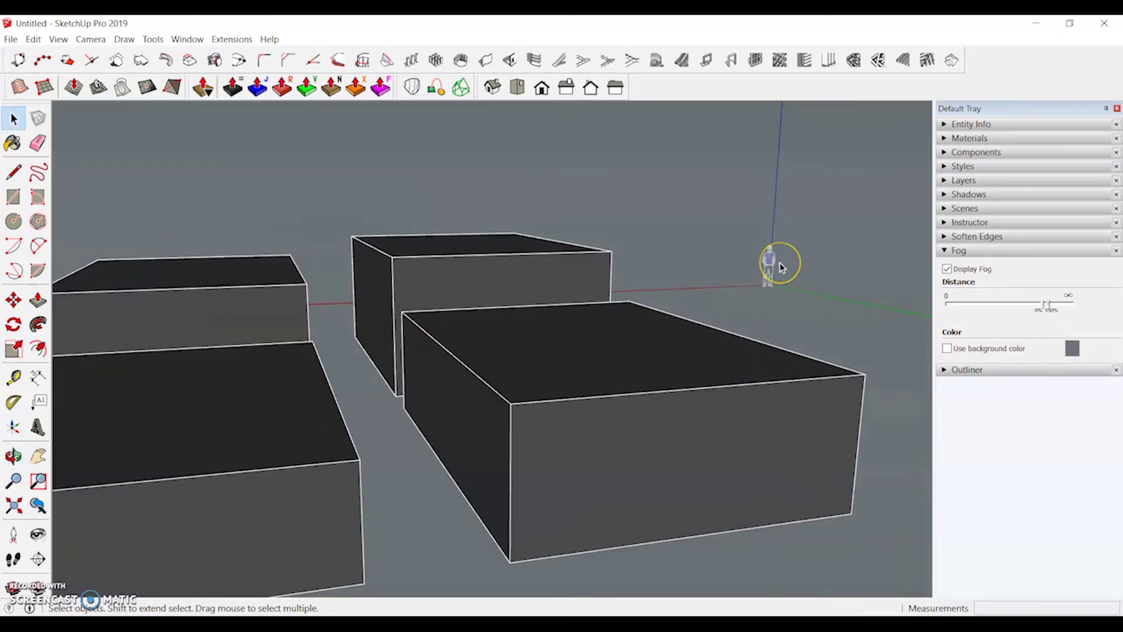
scroll(780, 262, "down", 4)
scroll(781, 263, "up", 3)
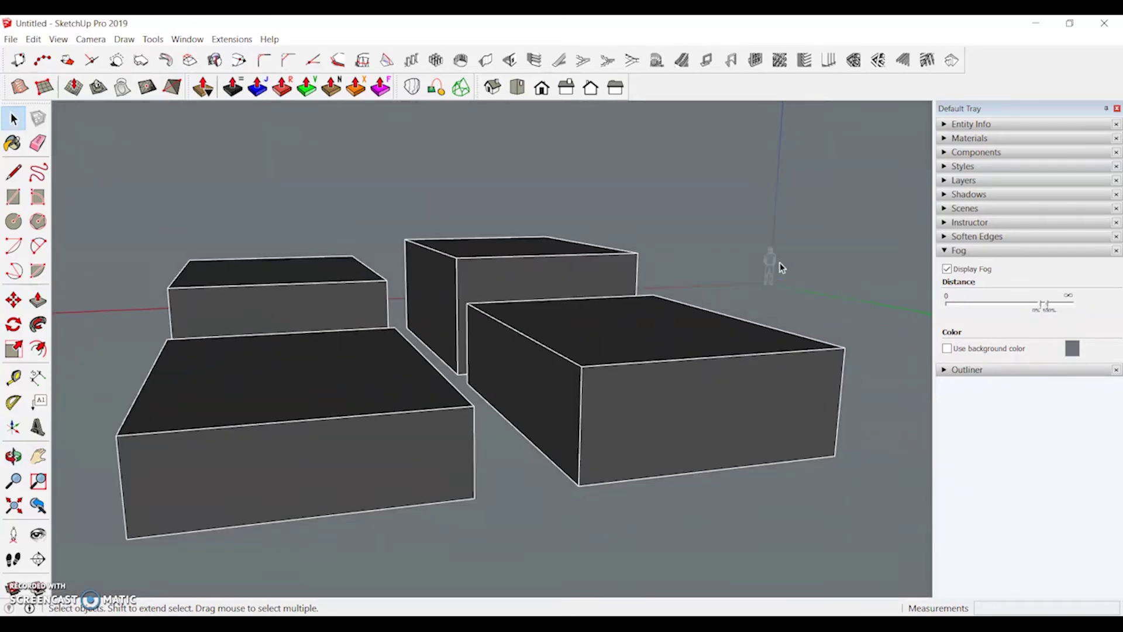
Turn off the fog display and close the fog settings
left_click(947, 269)
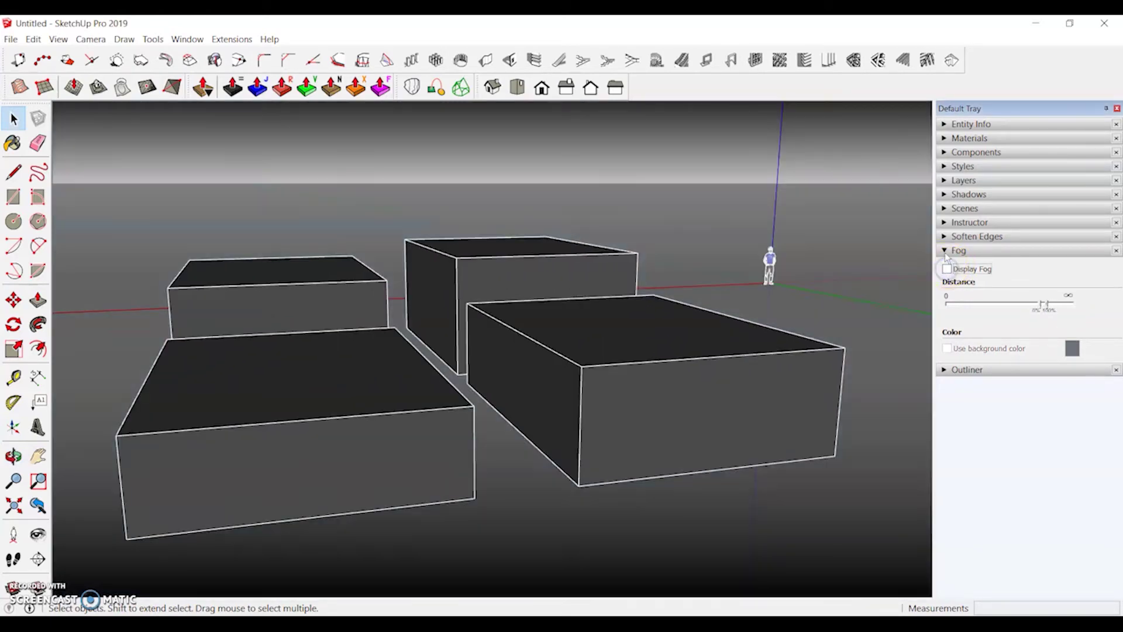
left_click(944, 250)
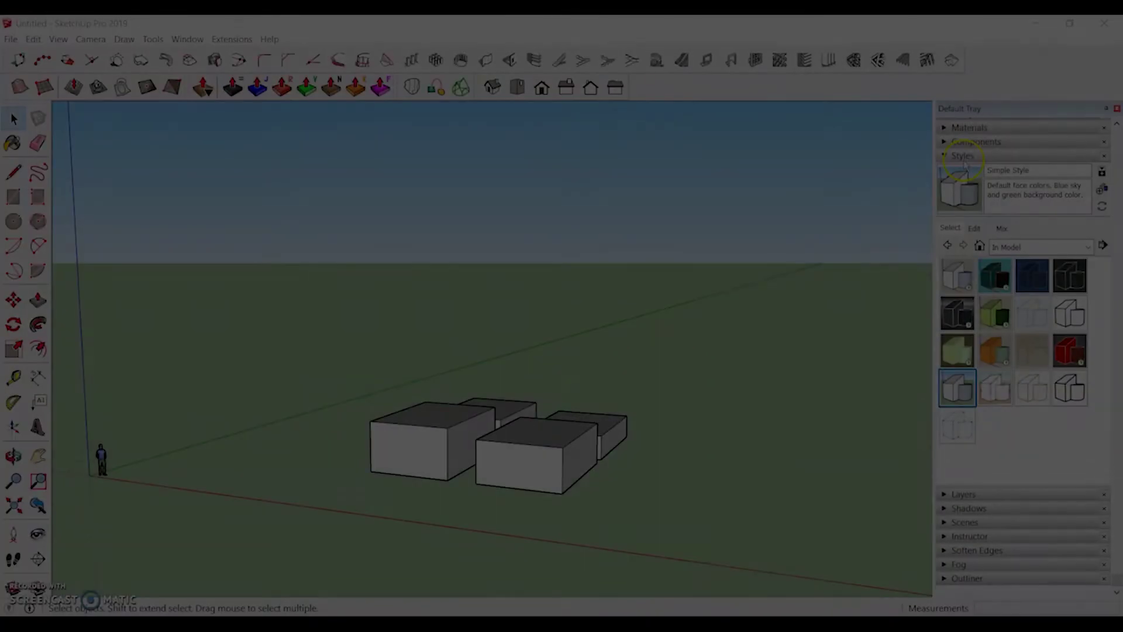
Open the shadow settings and enable using the sun for shading
left_click(963, 162)
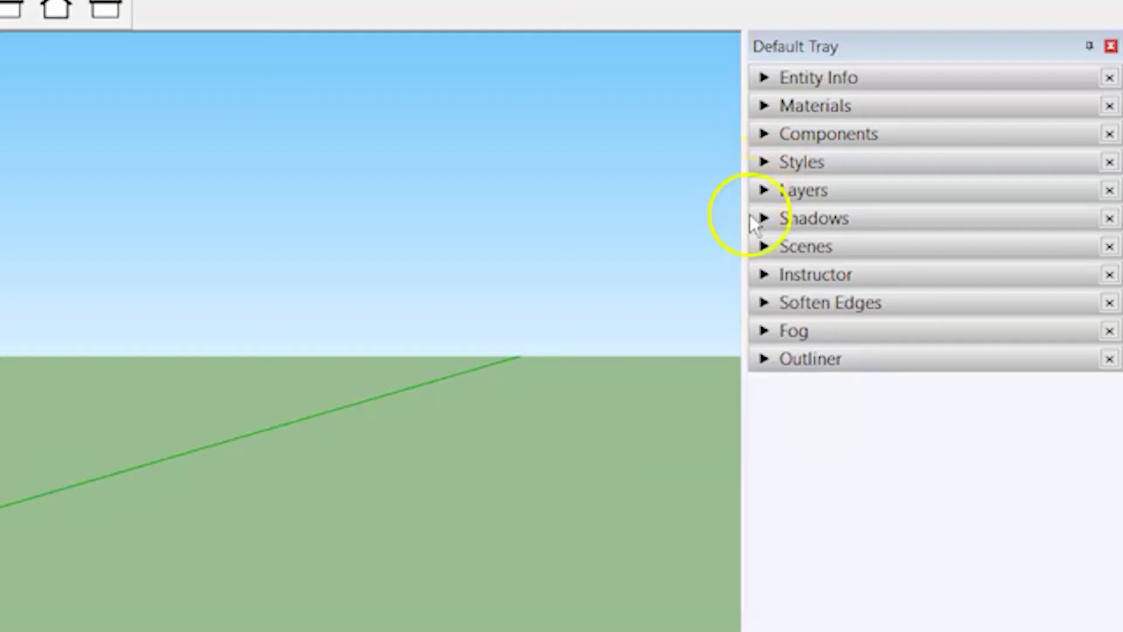
left_click(809, 221)
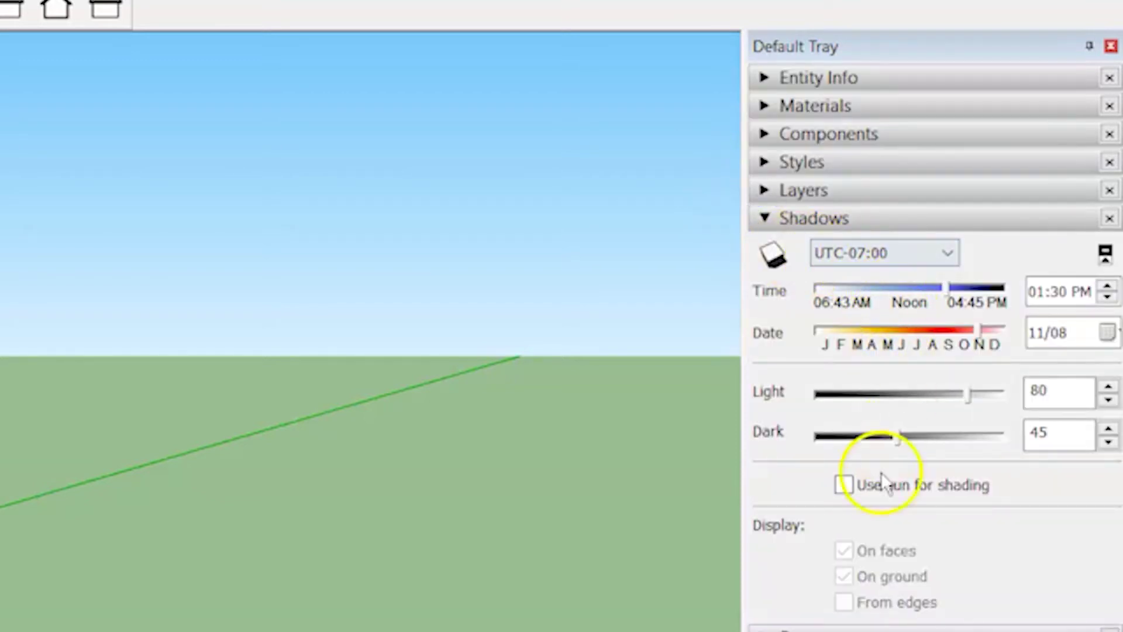
left_click(844, 485)
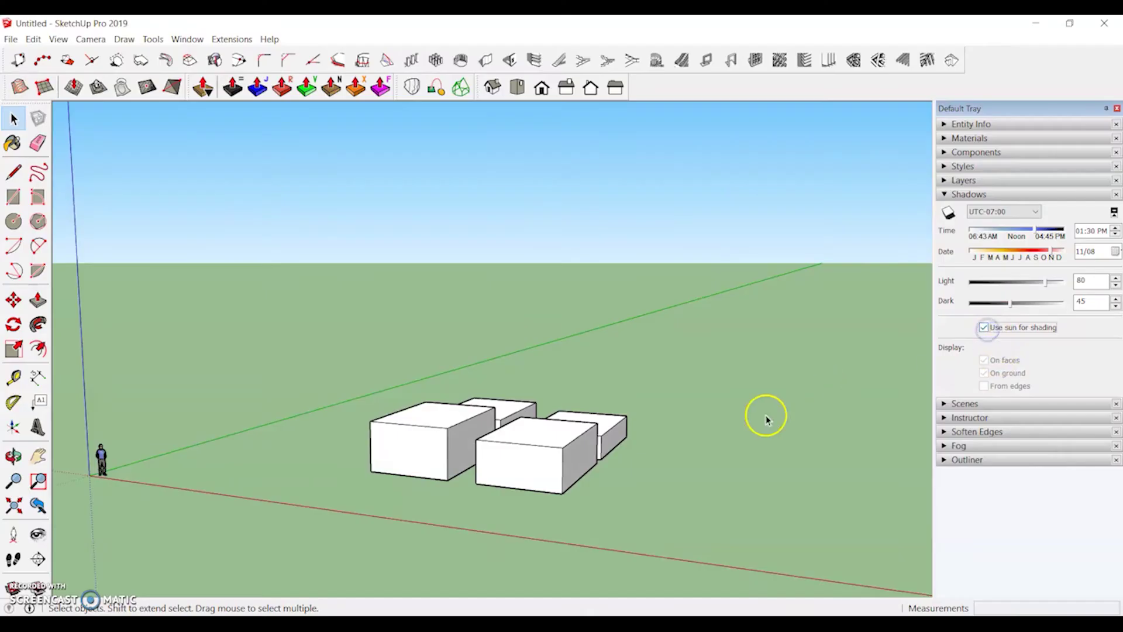
middle_click_drag(406, 631, 17, 631)
middle_click_drag(569, 480, 607, 490)
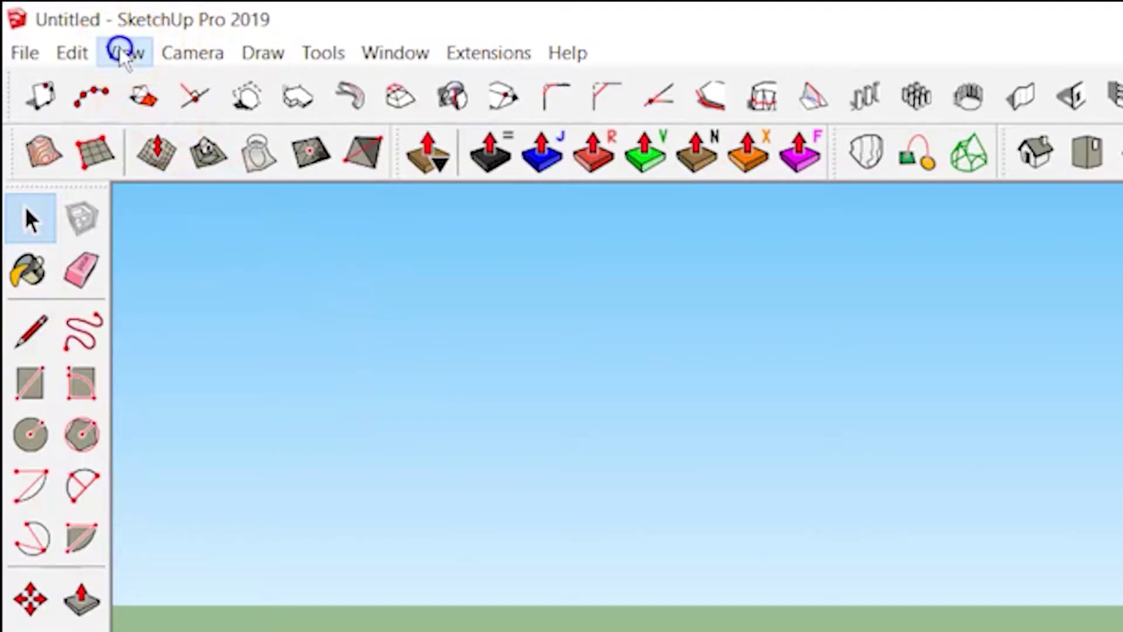
Turn on the display of shadows for the model
left_click(58, 40)
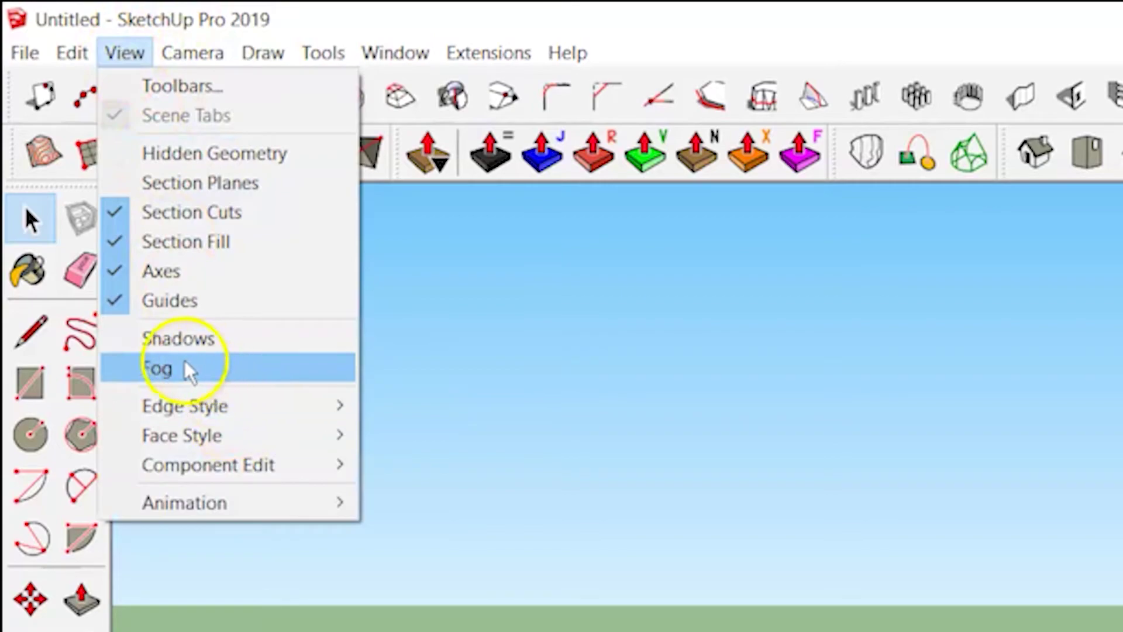
left_click(180, 340)
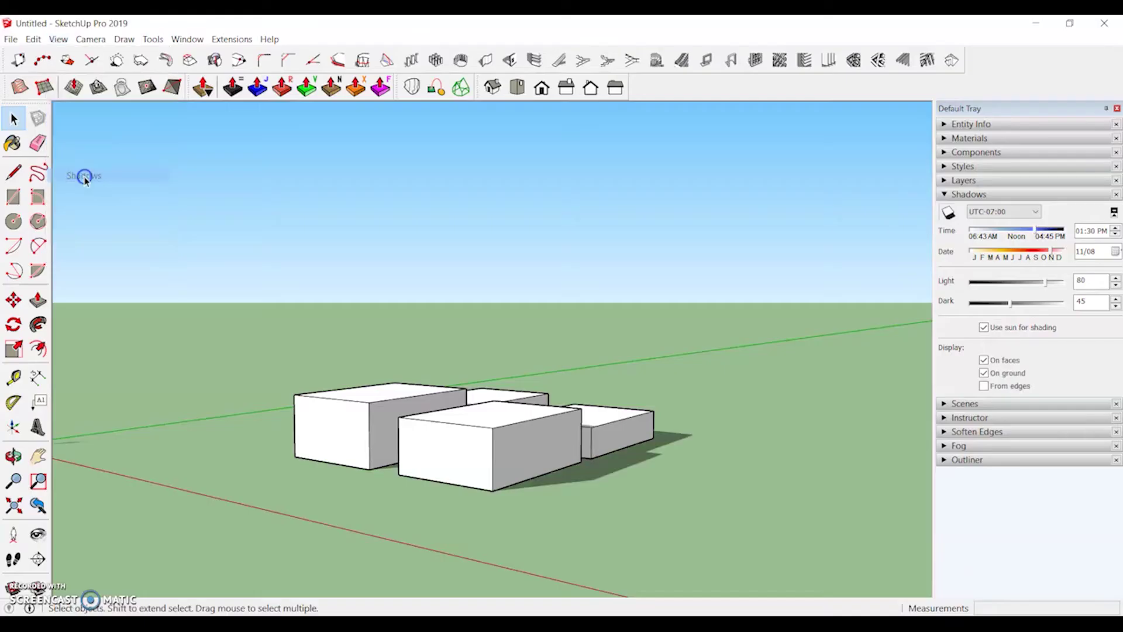
middle_click_drag(602, 499, 690, 445)
Look through the available time zones and set the shadow time to 04:17 PM and the date to 03/17
mouse_move(1036, 228)
left_mouse_down()
mouse_move(1018, 228)
mouse_move(1042, 230)
left_mouse_up()
left_click(1033, 212)
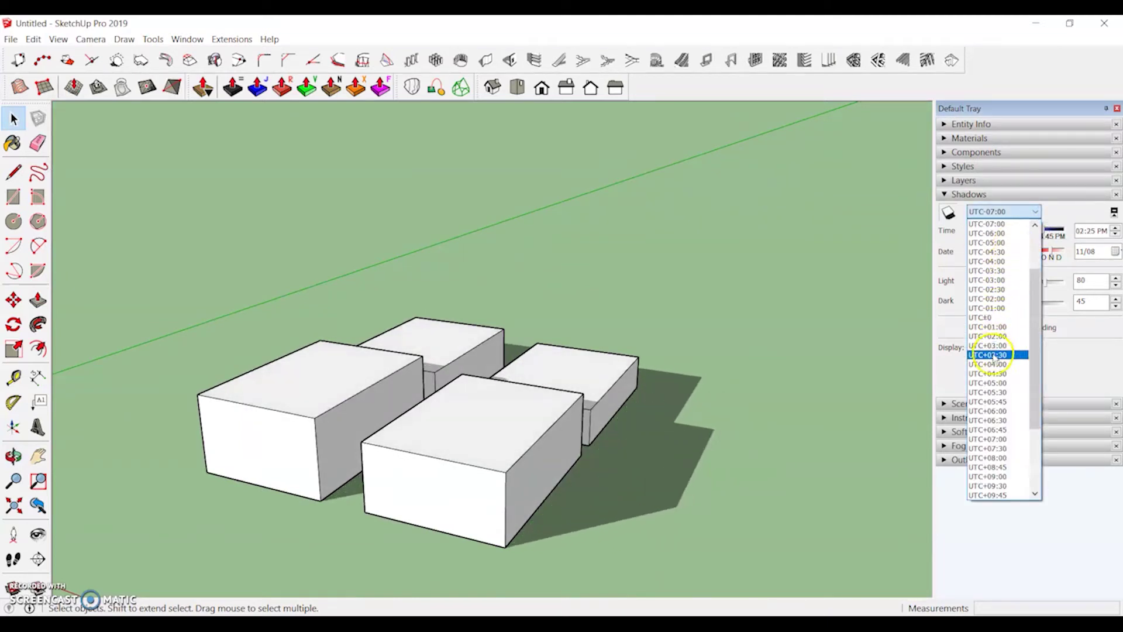
scroll(993, 374, "down", 5)
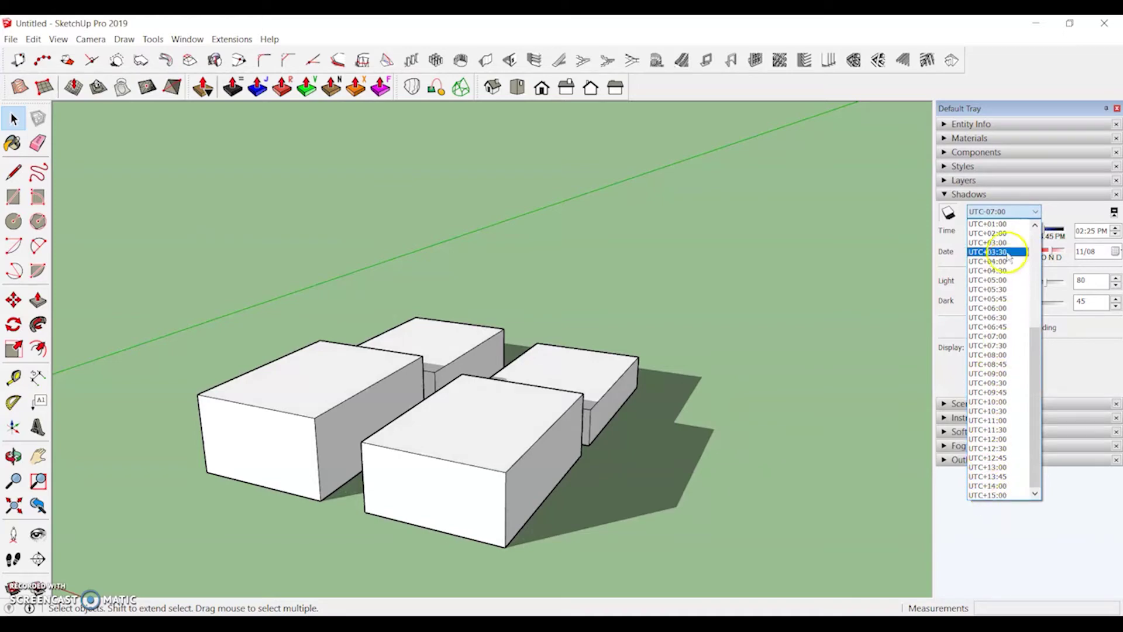
left_click(1029, 211)
left_click_drag(1050, 257, 1050, 234)
Set the shadow light to 100 and dark to 41, and enable shadows from edges
left_click_drag(1008, 304, 983, 306)
left_click_drag(1047, 281, 1067, 282)
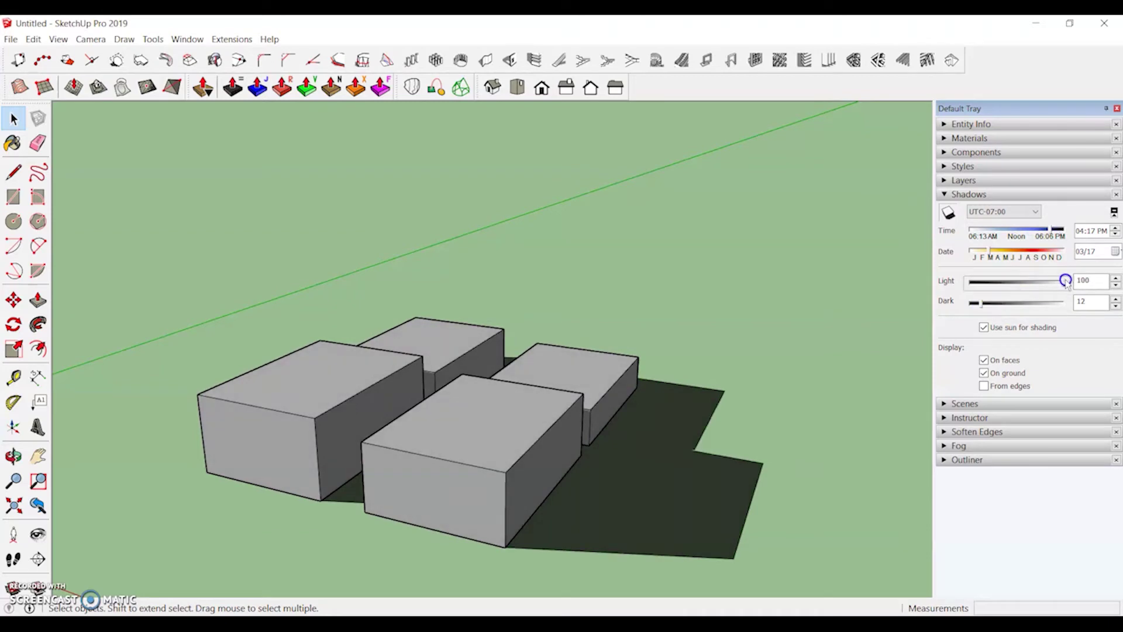
mouse_move(986, 305)
left_mouse_down()
mouse_move(1027, 305)
mouse_move(1008, 304)
left_mouse_up()
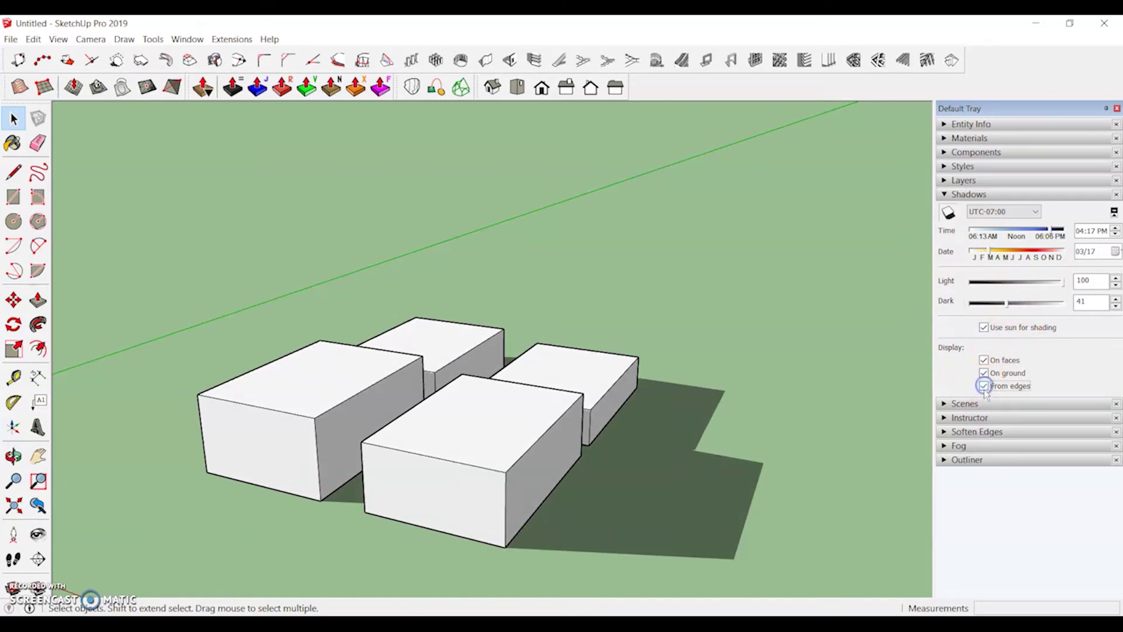
Try switching the shadows on ground and on faces off and back on
left_click(983, 373)
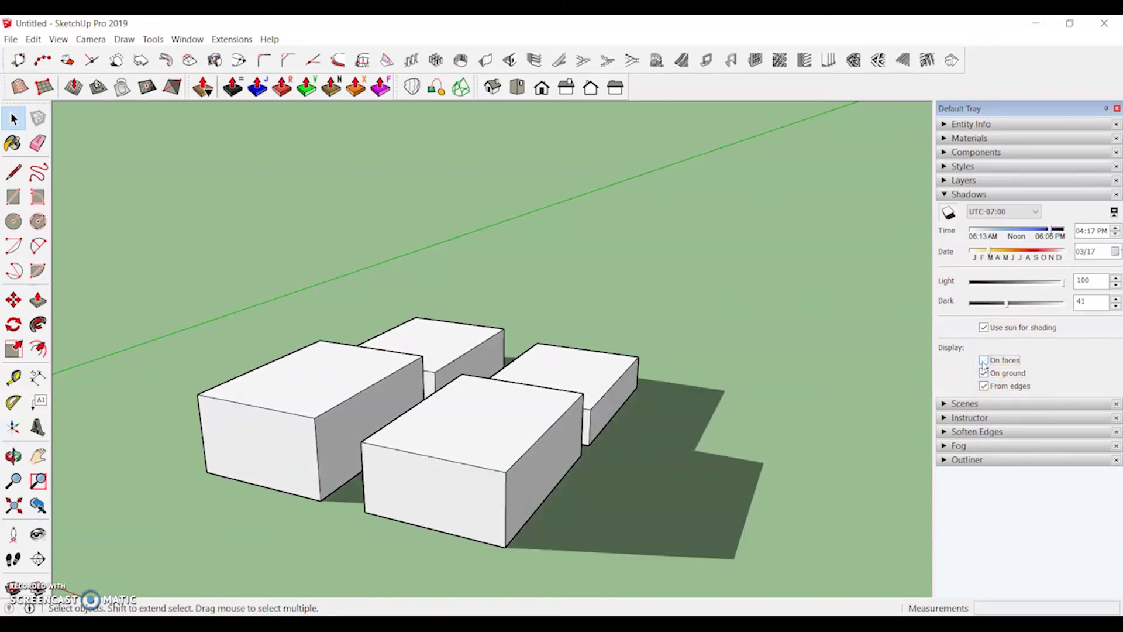
scroll(581, 430, "up", 5)
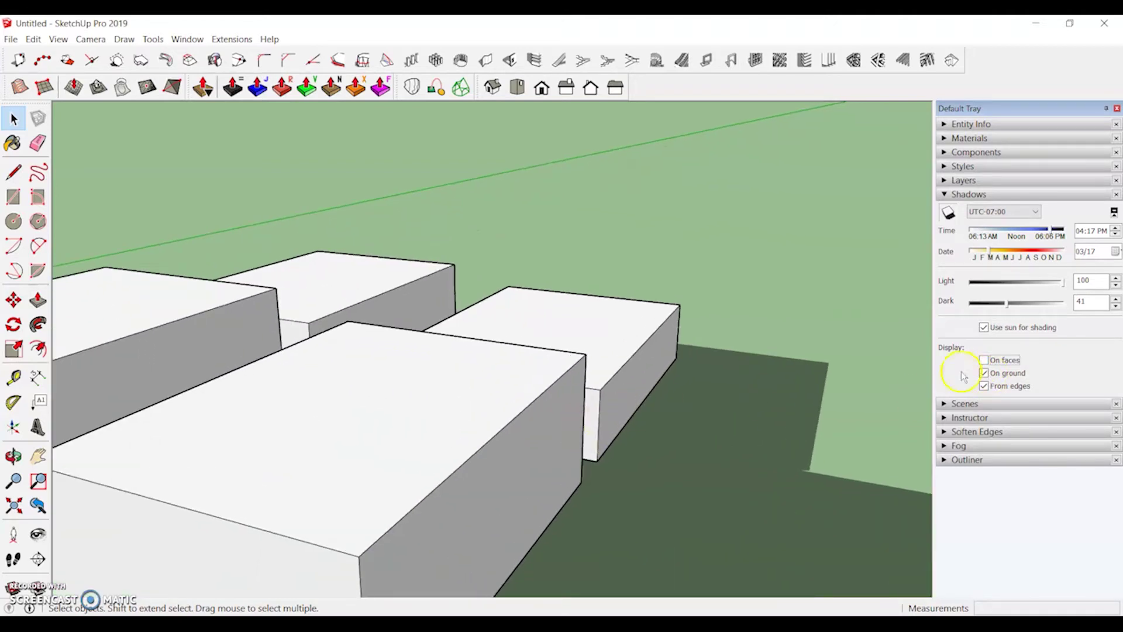
left_click(983, 360)
scroll(585, 377, "down", 5)
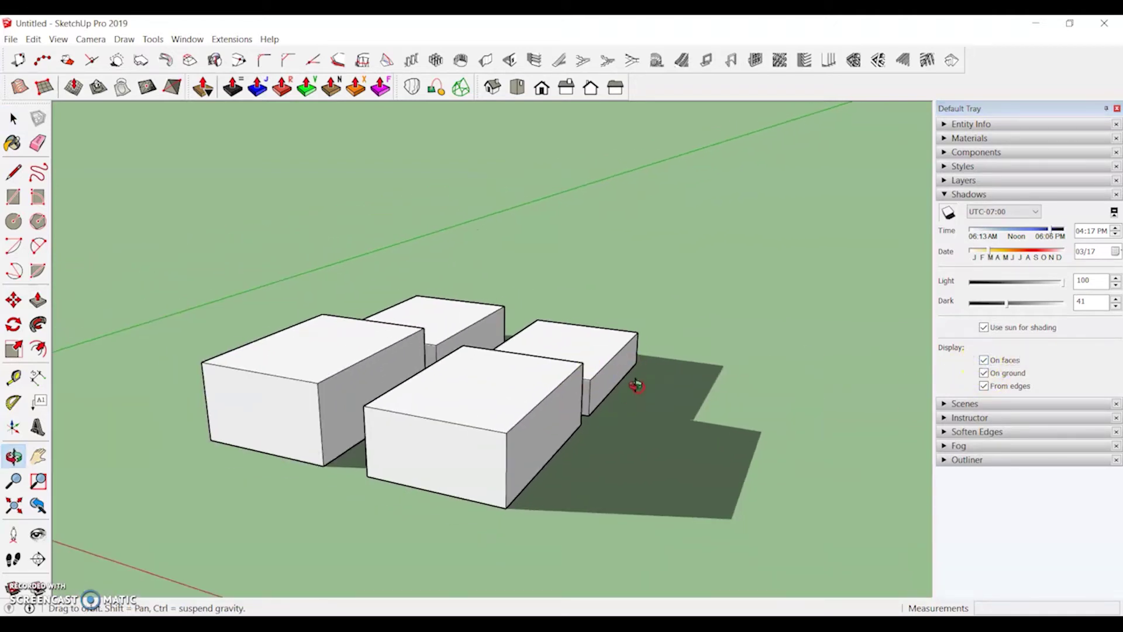
Switch the shadows from edges off and back on, and compare the shadows around the blocks
middle_click_drag(634, 388, 305, 336)
scroll(468, 371, "up", 5)
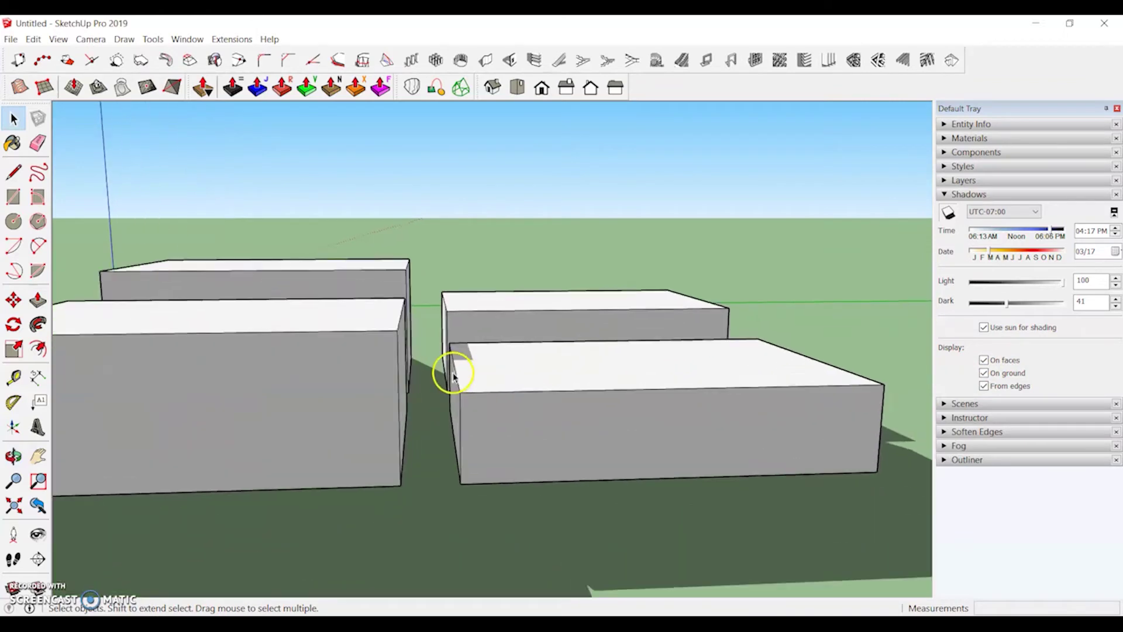
left_click(984, 386)
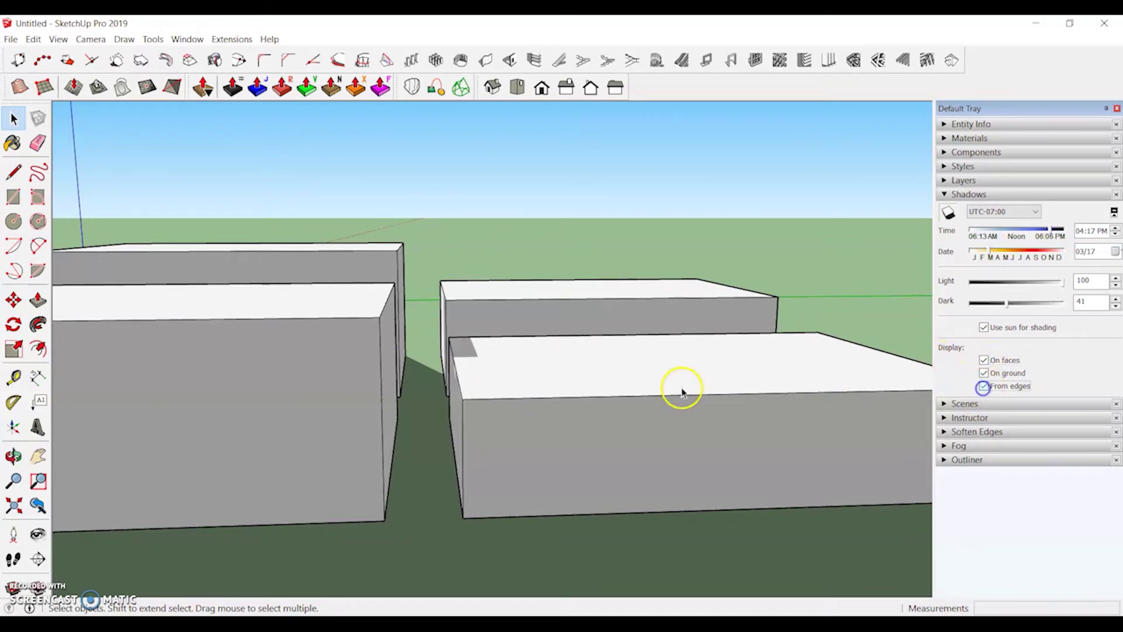
scroll(644, 389, "down", 5)
middle_click_drag(627, 388, 293, 446)
middle_click_drag(546, 446, 566, 384)
key("space")
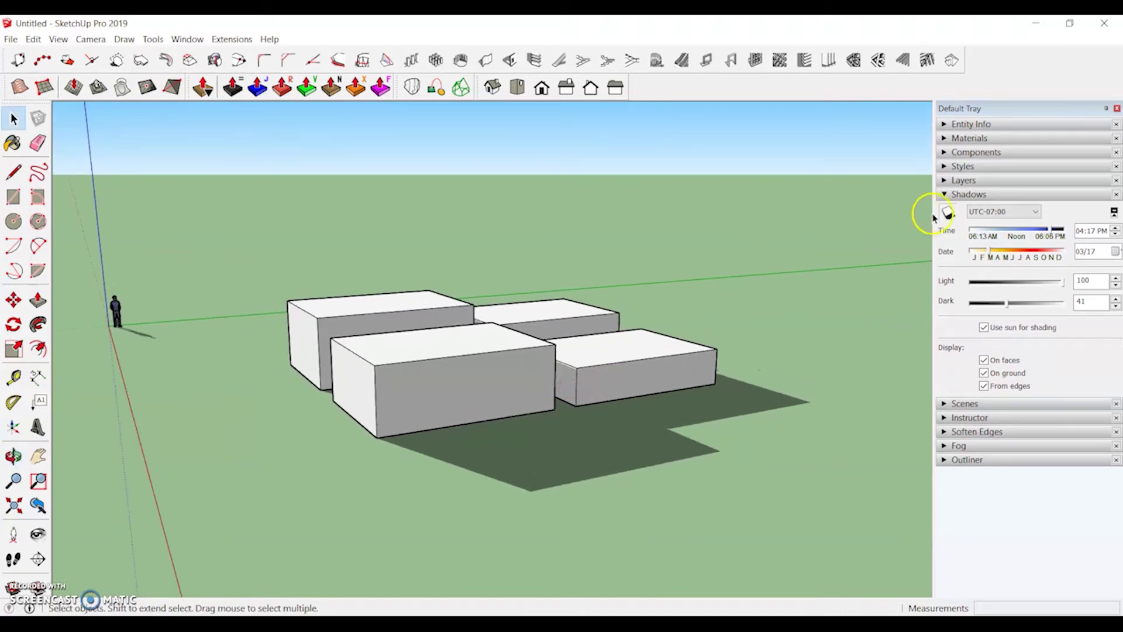
Collapse the Shadows settings, turn on the X-ray face style, and view the four blocks from several angles
left_click(944, 195)
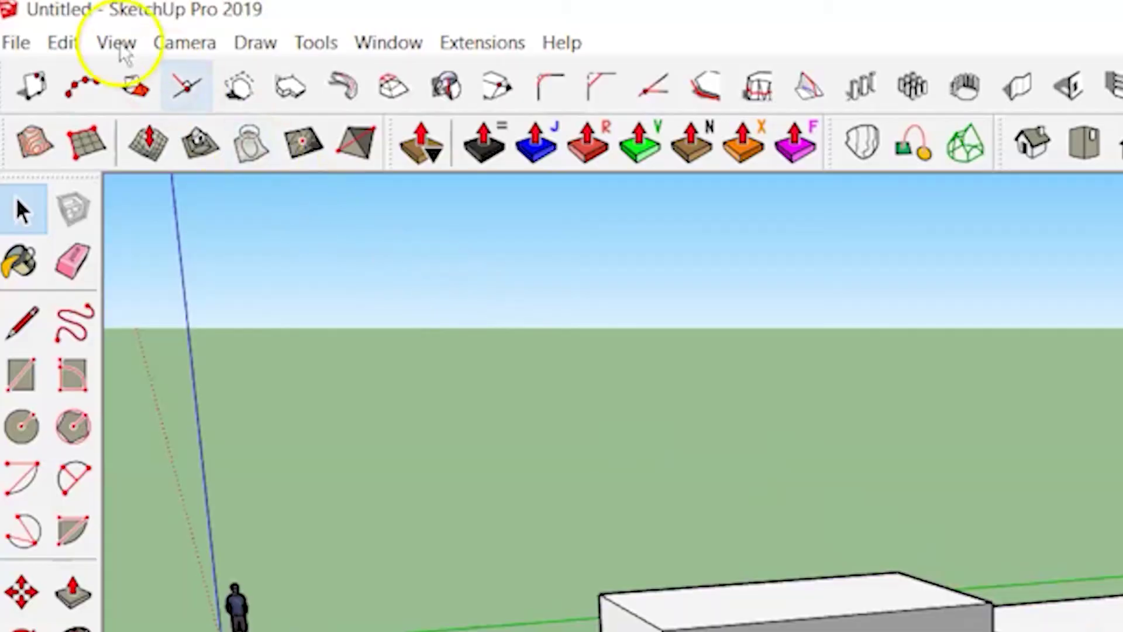
left_click(58, 38)
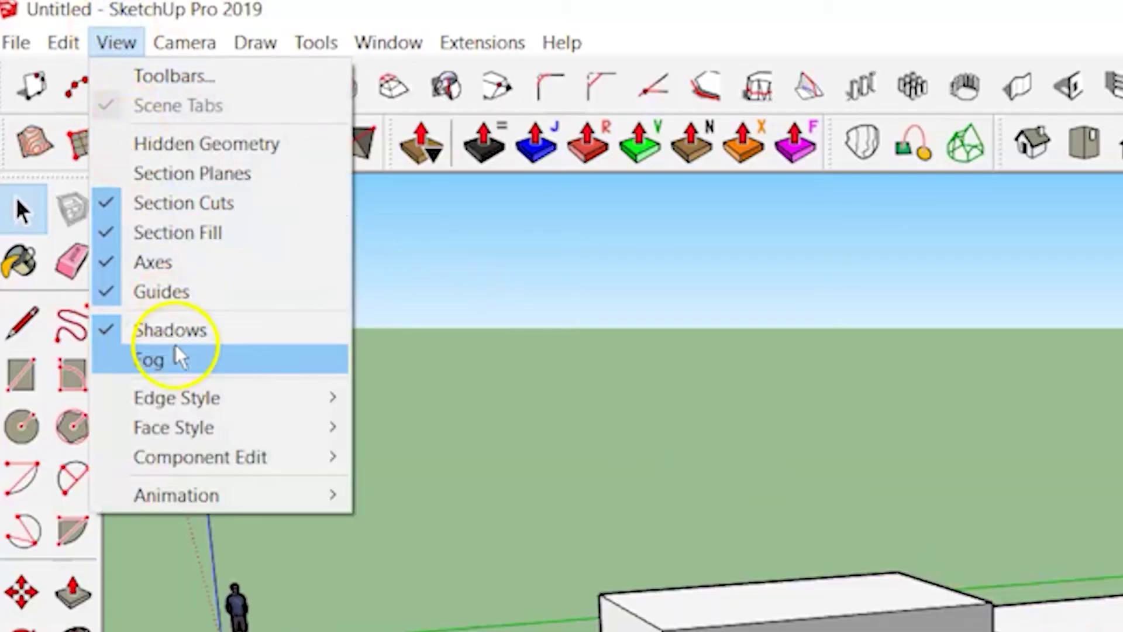
mouse_move(284, 432)
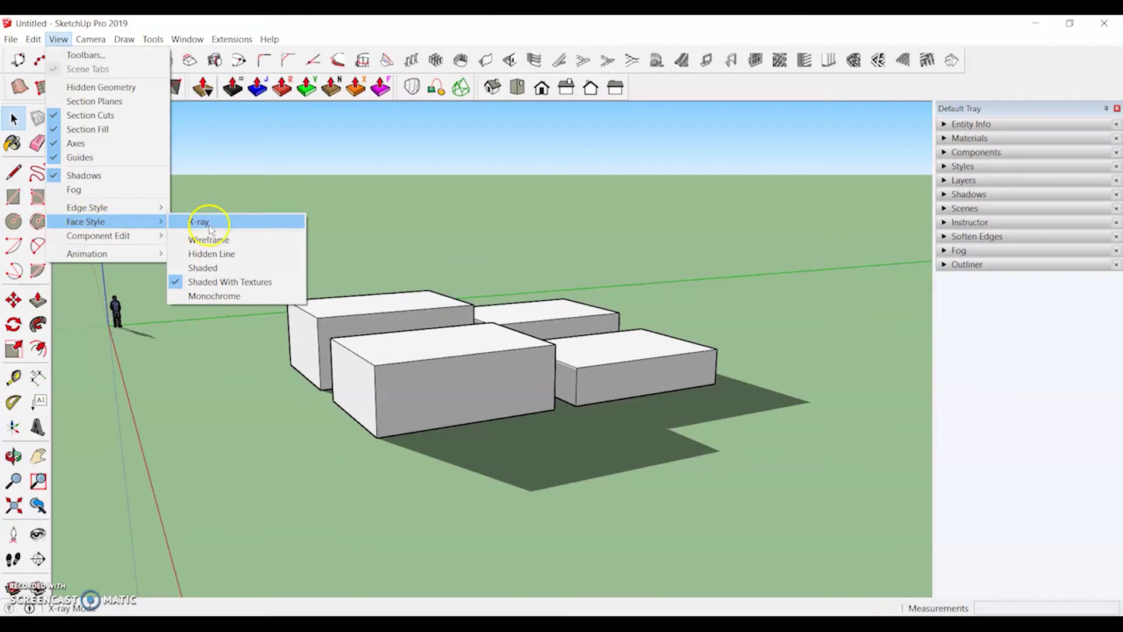
left_click(210, 228)
middle_click_drag(438, 426, 351, 388)
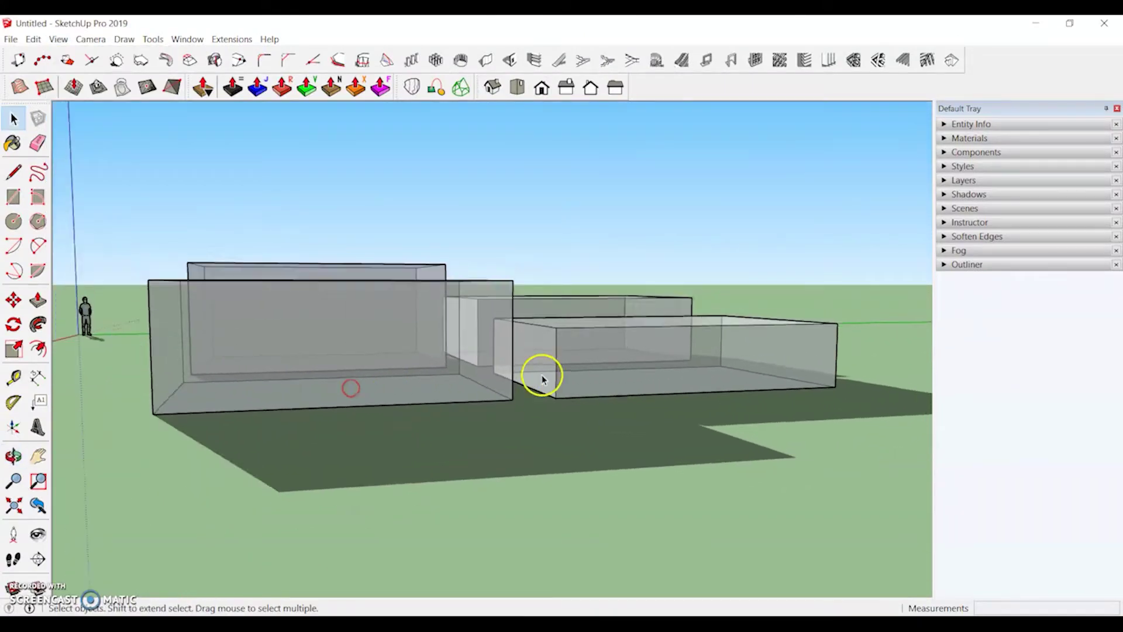
middle_click_drag(542, 379, 260, 433)
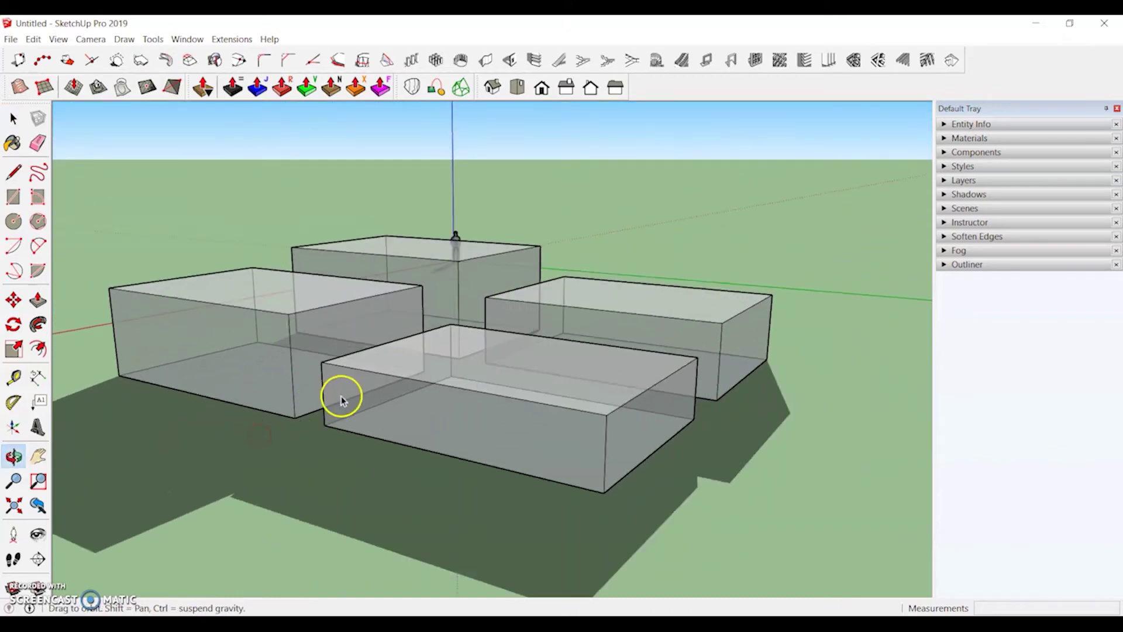
middle_click_drag(342, 400, 253, 351)
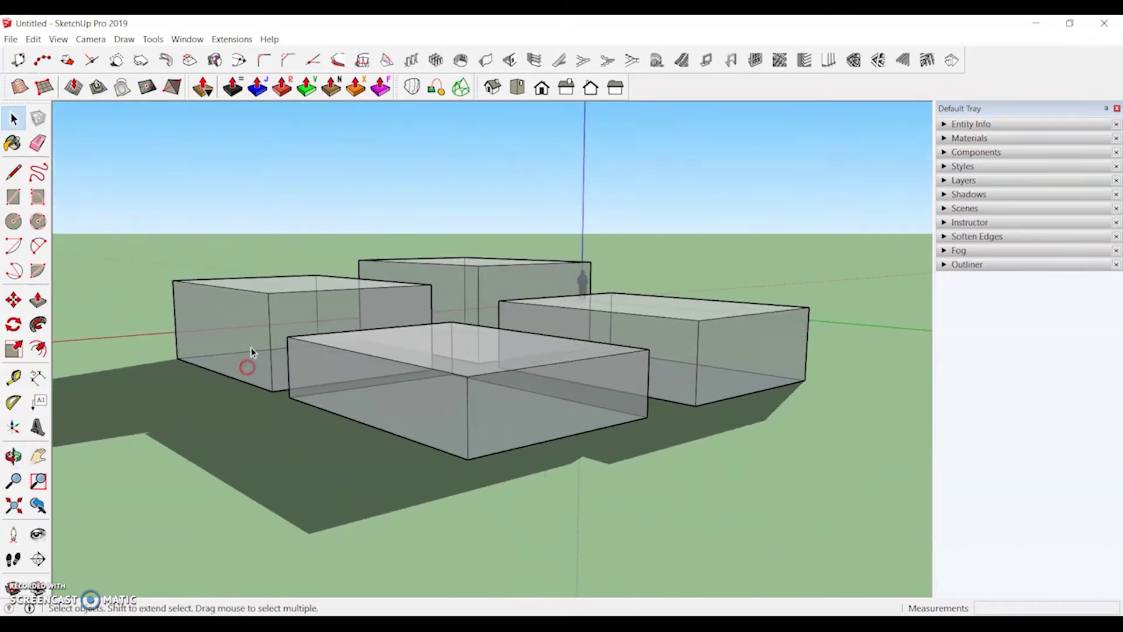
Try the Wireframe face style on the blocks and view them from another angle
left_click(59, 39)
mouse_move(75, 221)
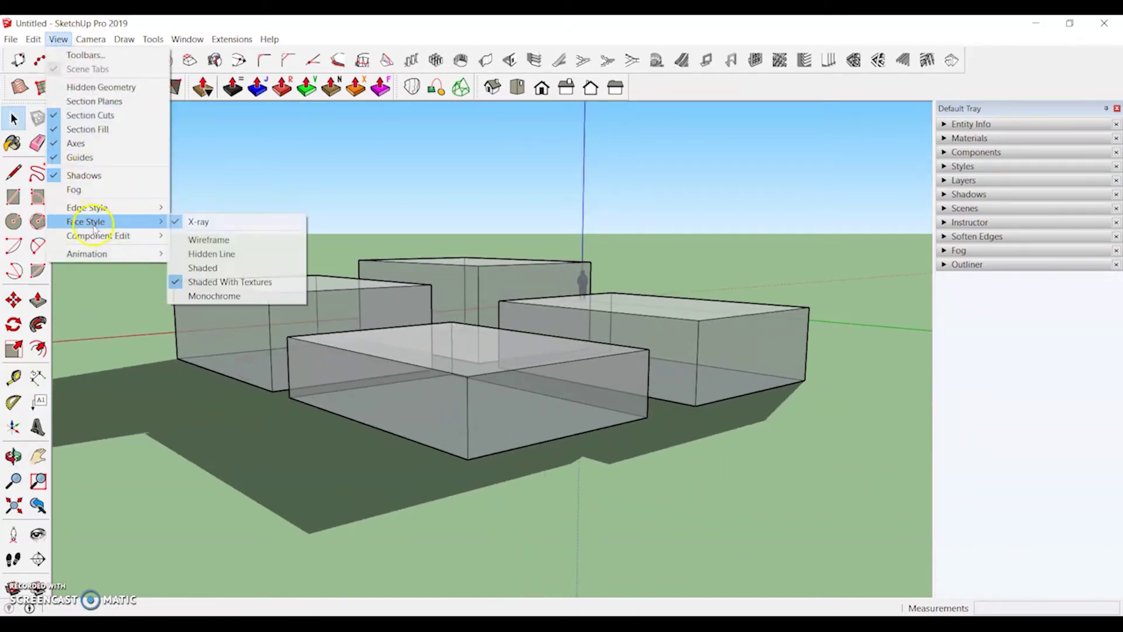
left_click(195, 241)
middle_click_drag(351, 296, 197, 301)
Try the Shaded face style on the blocks, view them from another side, and turn X-ray off
left_click(58, 39)
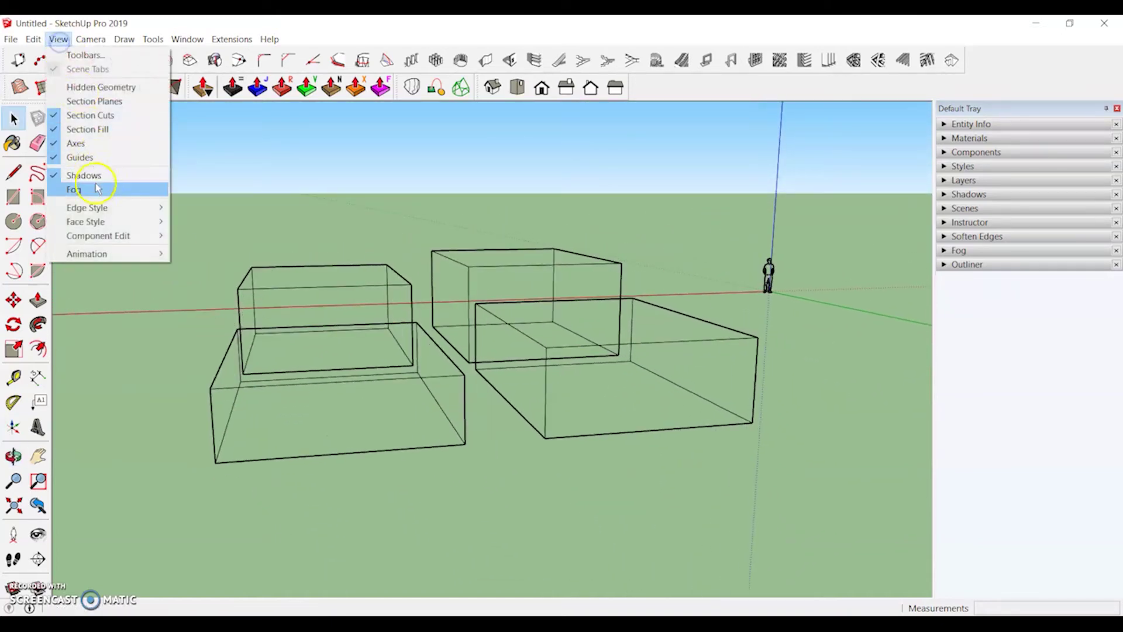
mouse_move(106, 226)
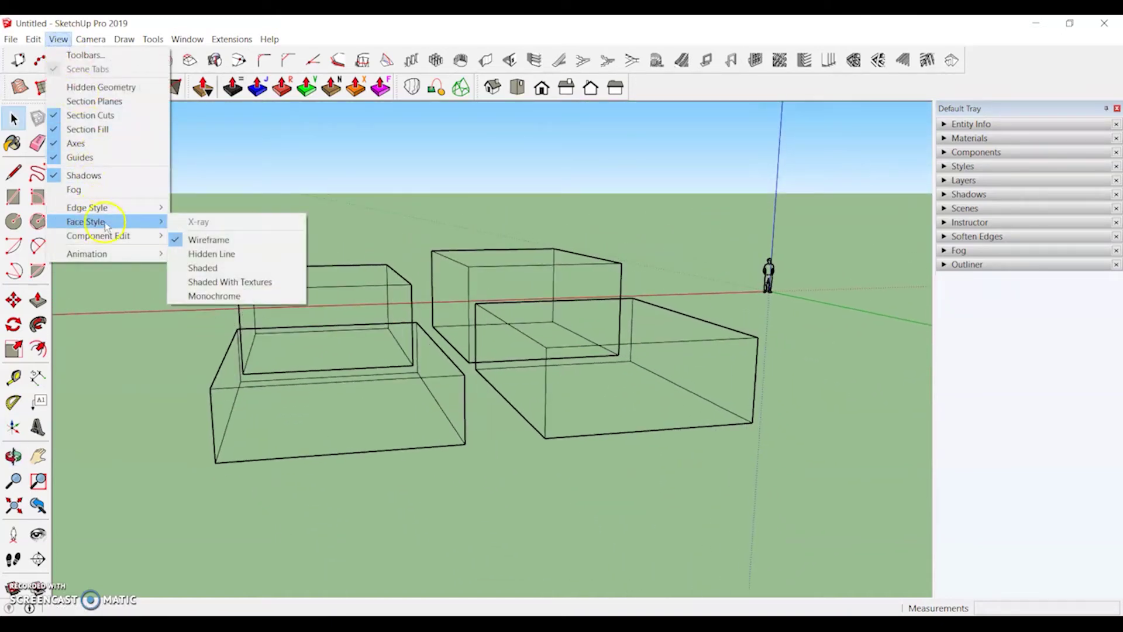
left_click(198, 268)
mouse_move(376, 344)
middle_mouse_down()
mouse_move(255, 371)
mouse_move(224, 328)
mouse_move(193, 322)
middle_mouse_up()
left_click(59, 39)
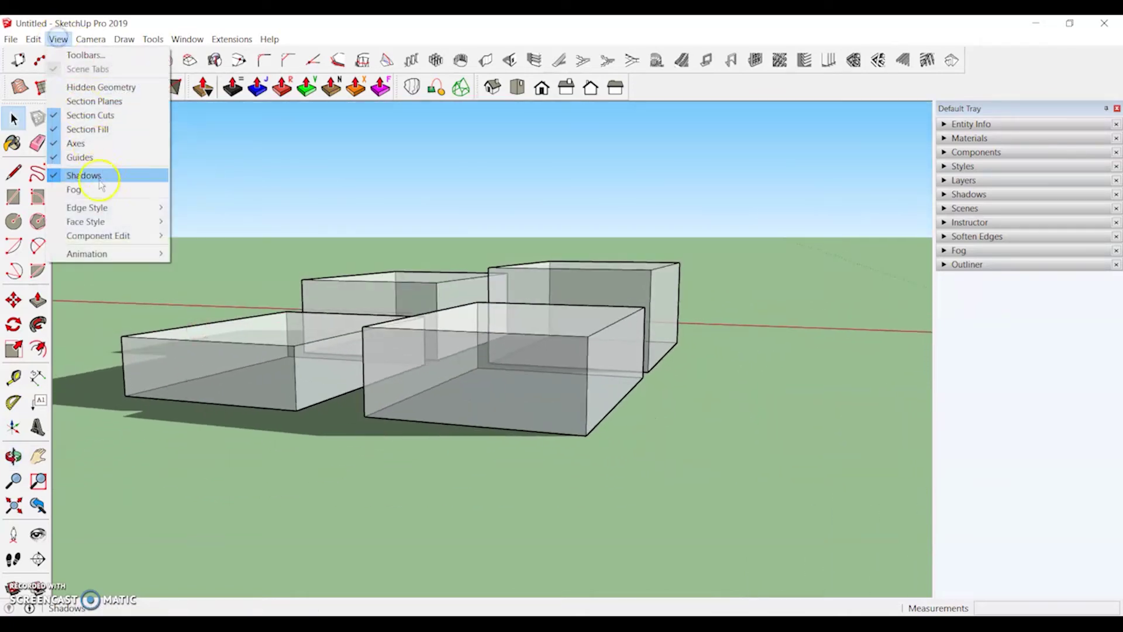
left_click(187, 222)
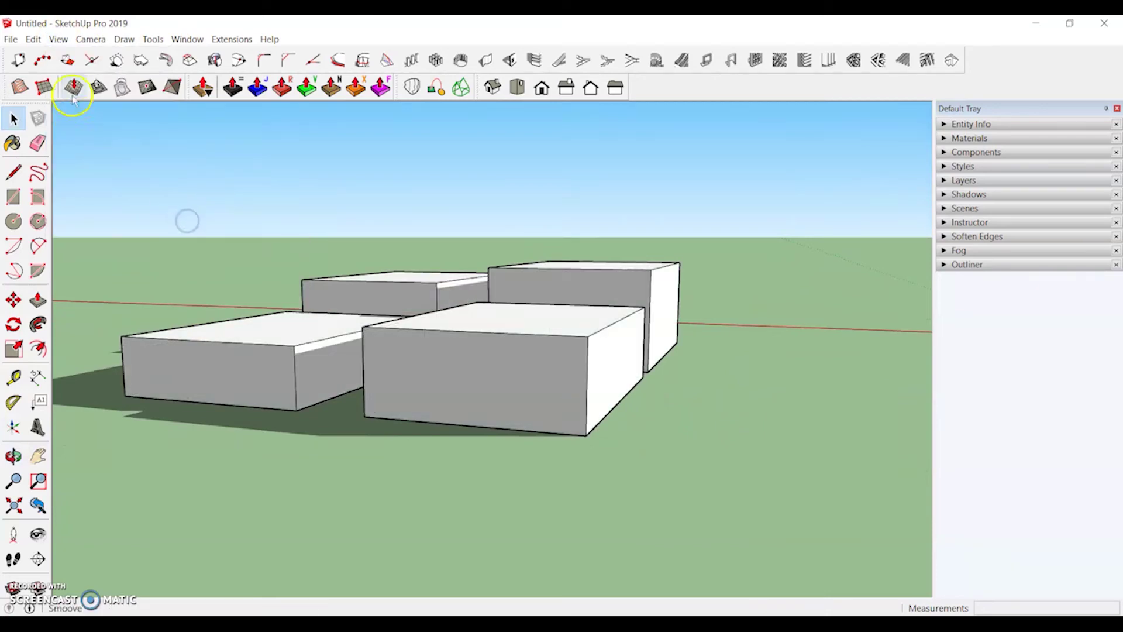
Try the Shaded With Textures face style, and set the face style to Monochrome
left_click(58, 39)
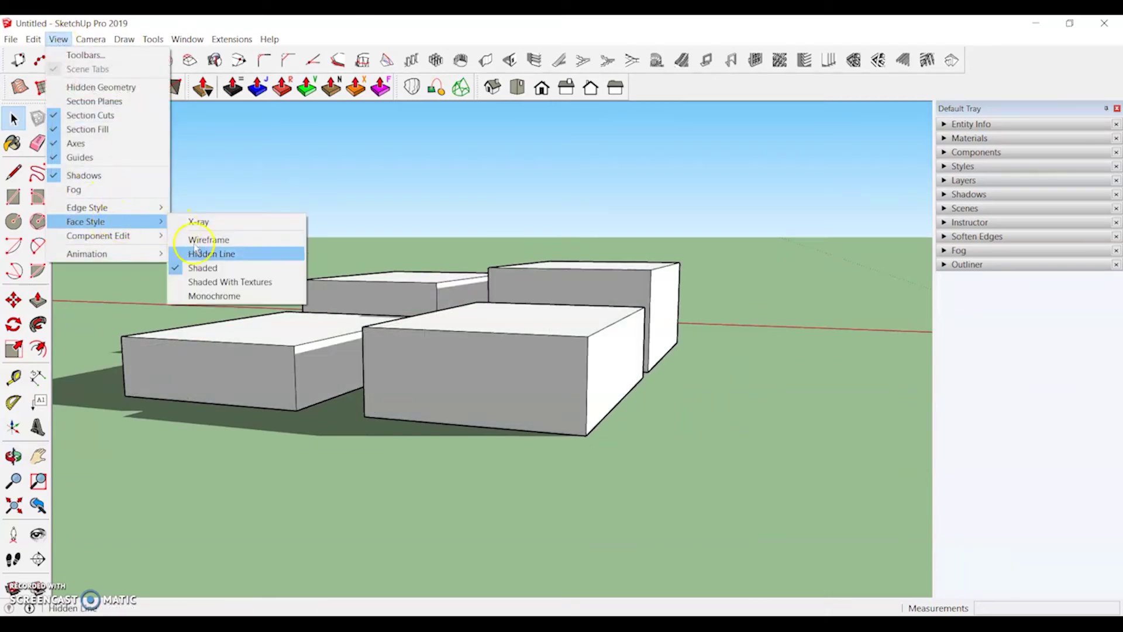
left_click(203, 283)
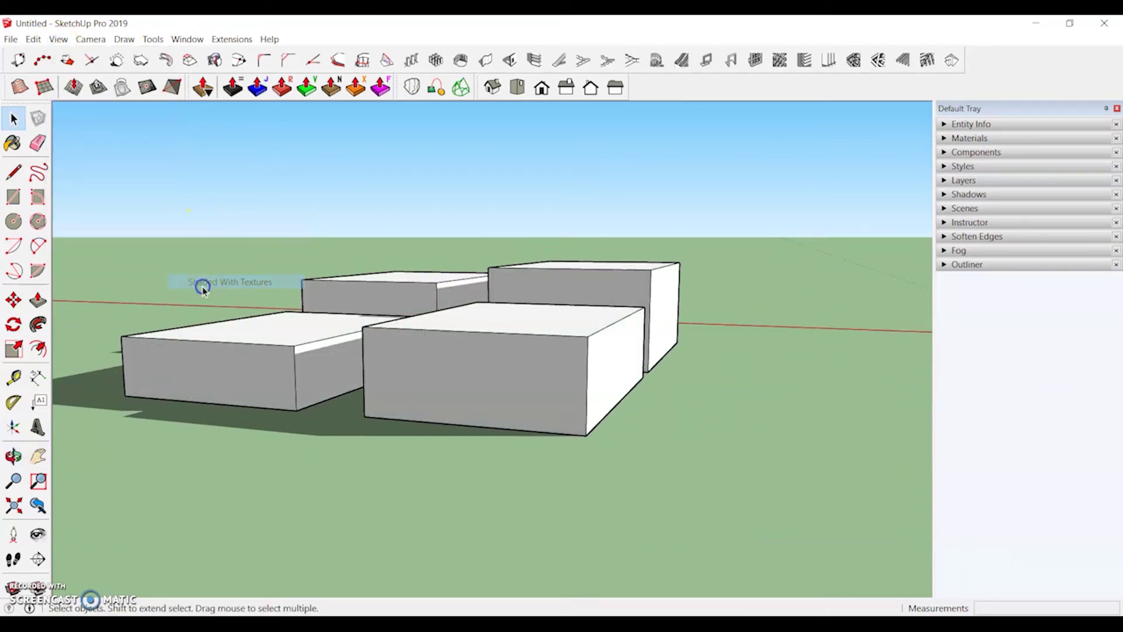
left_click(58, 45)
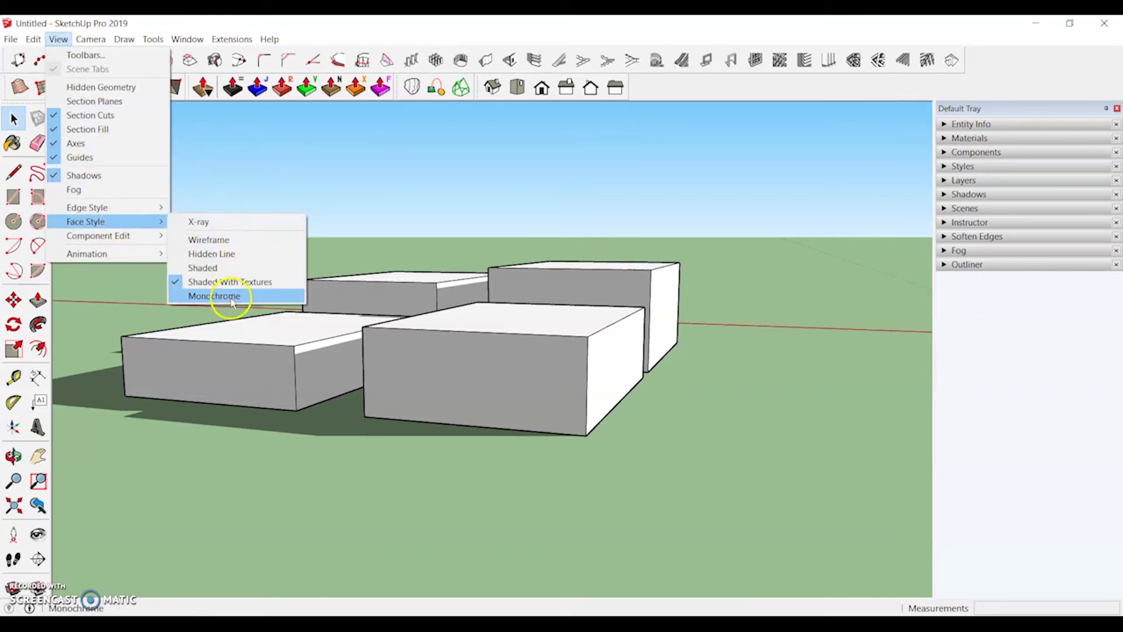
left_click(231, 297)
middle_click_drag(320, 335, 138, 459)
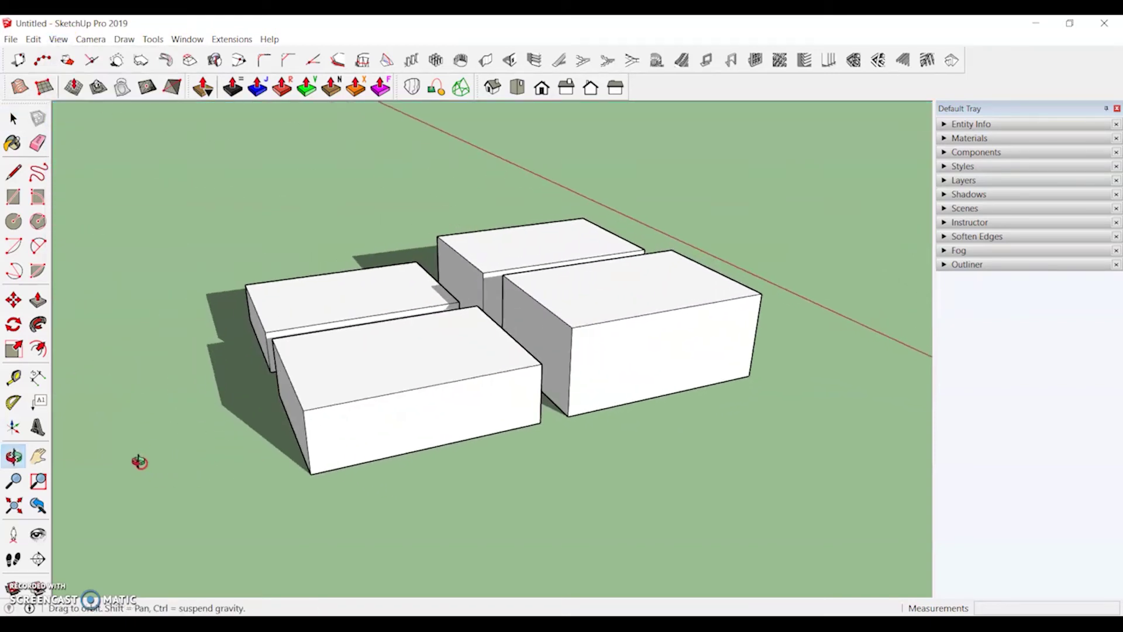
Turn on X-ray together with the Monochrome face style and view the blocks from another side
left_click(54, 39)
left_click(113, 223)
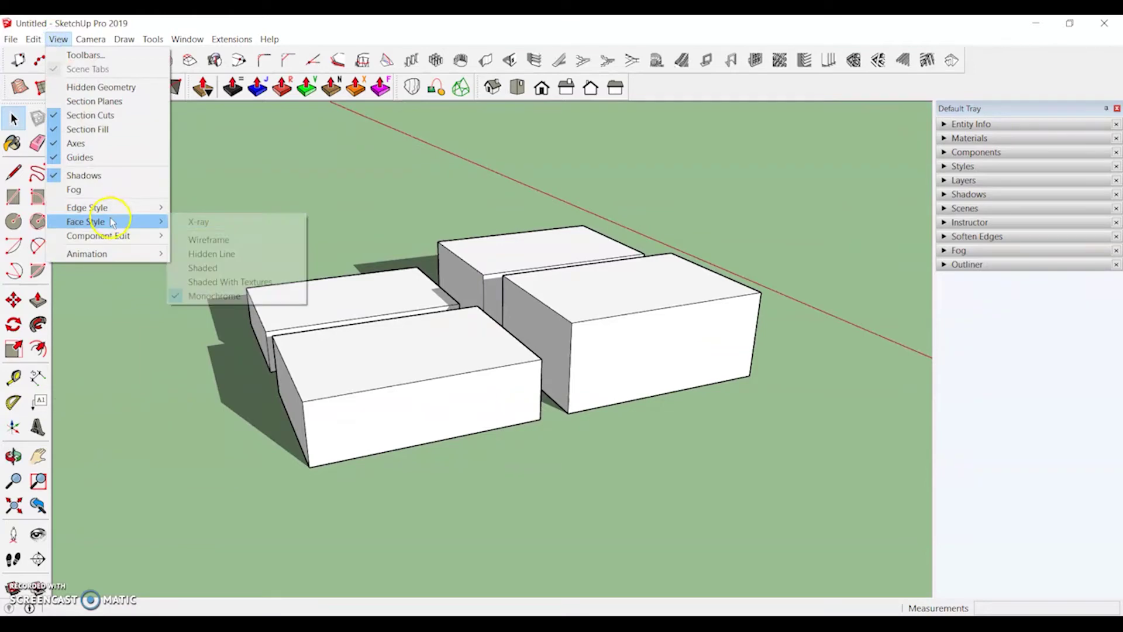
left_click(173, 223)
middle_click_drag(369, 254, 118, 254)
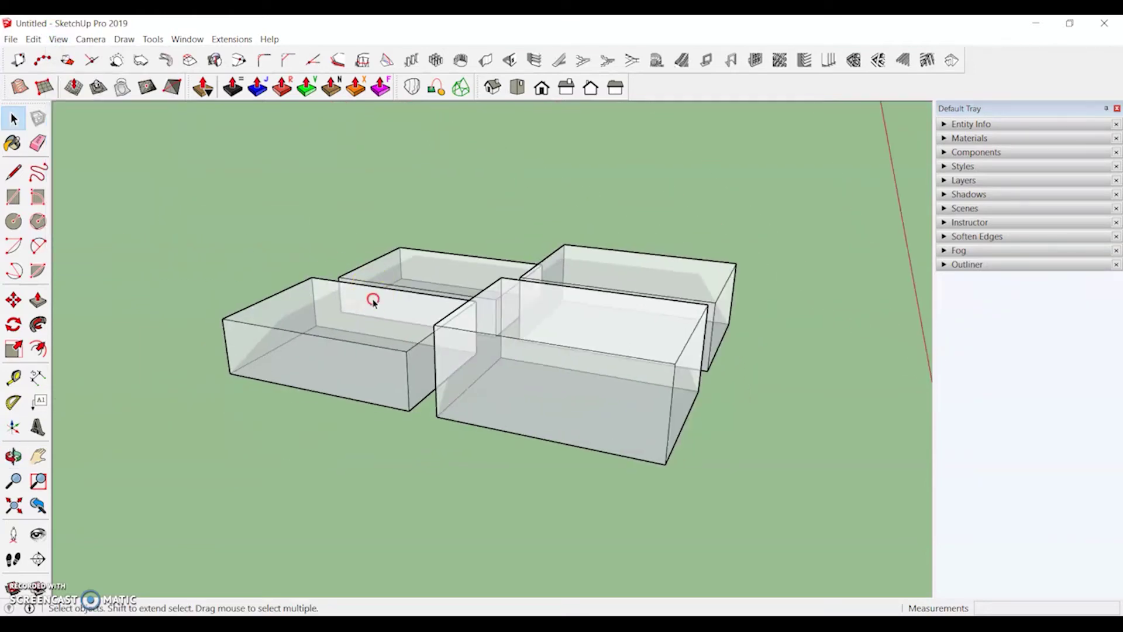
middle_click_drag(374, 301, 173, 268)
Examine the see-through blocks and their overlapping faces from several angles, both close up and from farther away
middle_click_drag(567, 344, 286, 401)
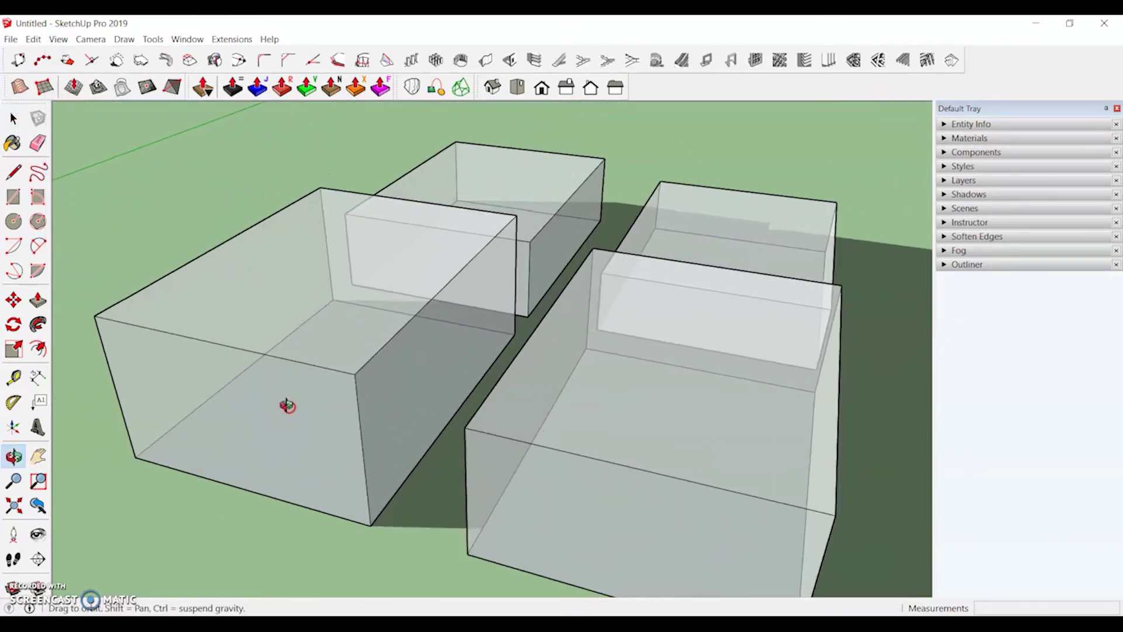
middle_click_drag(712, 369, 609, 279)
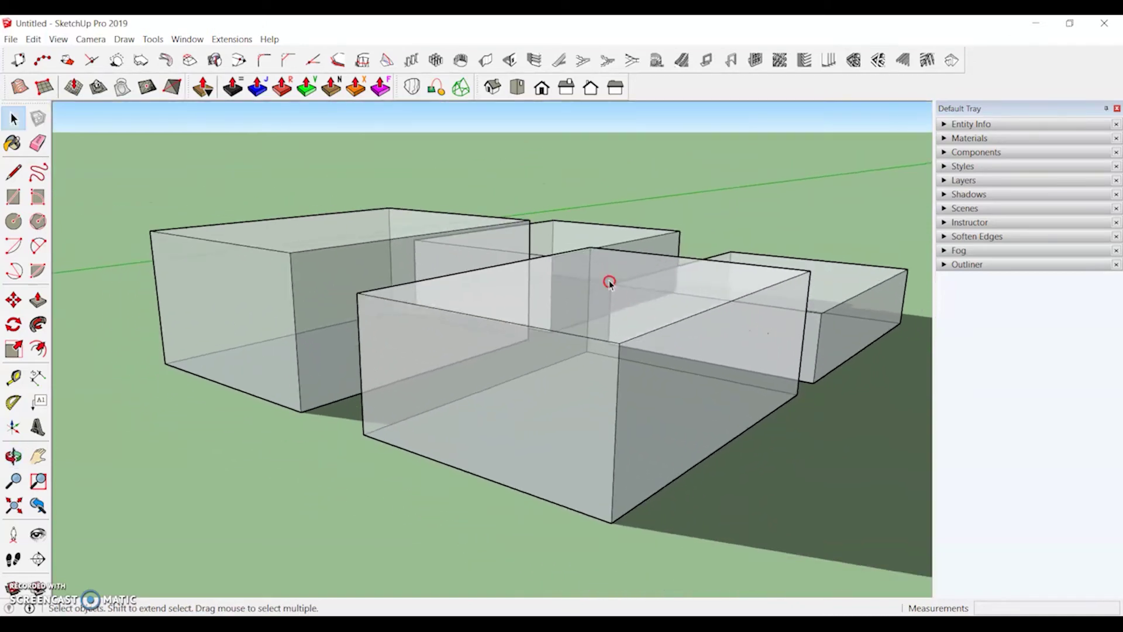
scroll(609, 278, "down", 3)
middle_click_drag(674, 297, 306, 338)
scroll(532, 359, "up", 3)
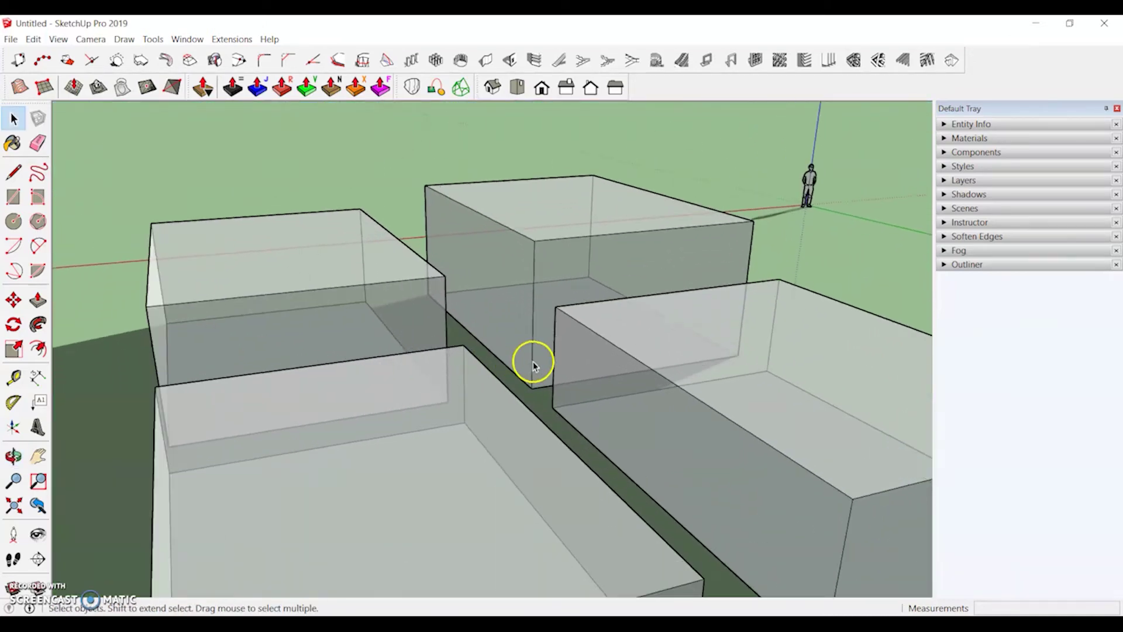
middle_click_drag(532, 358, 747, 314)
scroll(326, 300, "down", 5)
scroll(419, 319, "up", 3)
scroll(522, 311, "down", 4)
scroll(475, 328, "up", 3)
scroll(475, 327, "down", 3)
middle_click_drag(654, 323, 612, 326)
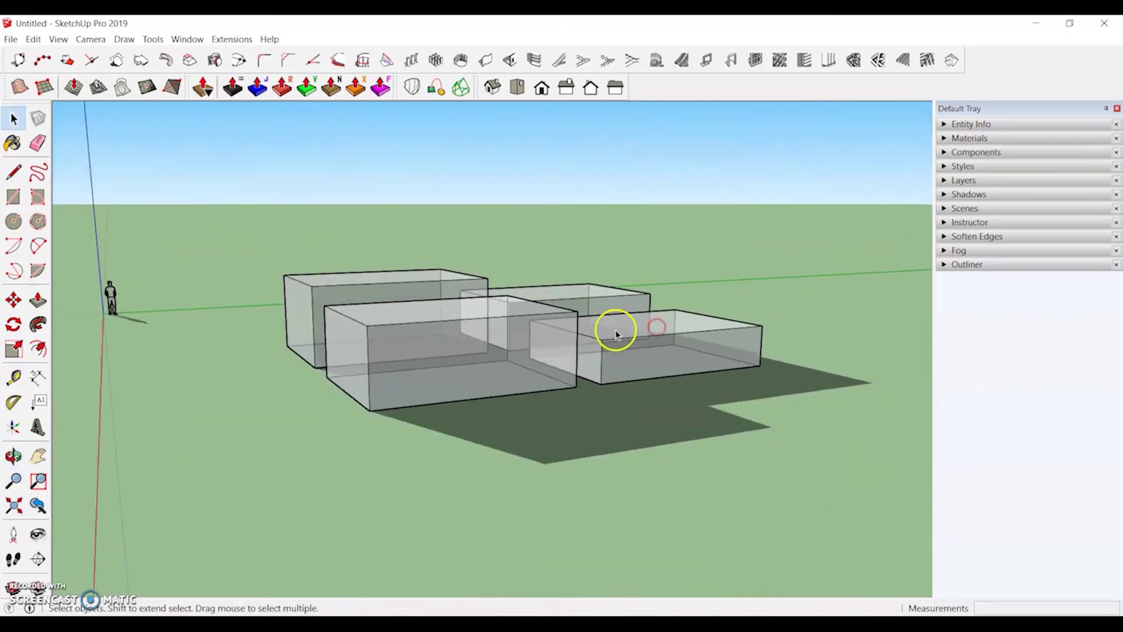
scroll(448, 376, "up", 3)
Turn X-ray off so the blocks are opaque again, and view them from another angle
left_click(58, 39)
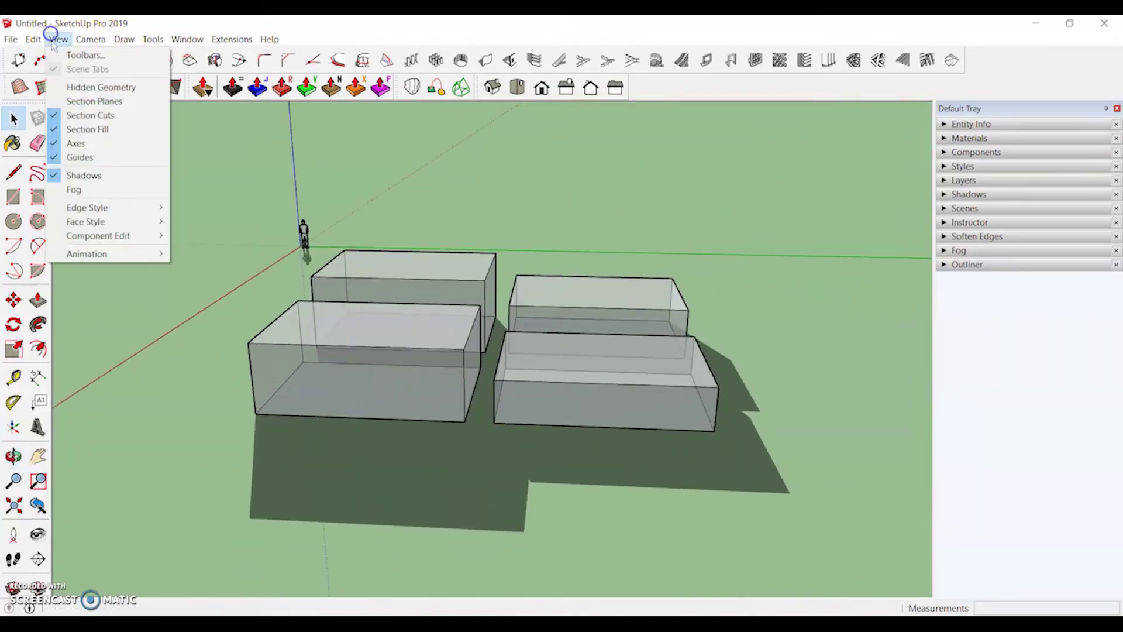
mouse_move(105, 222)
left_click(199, 222)
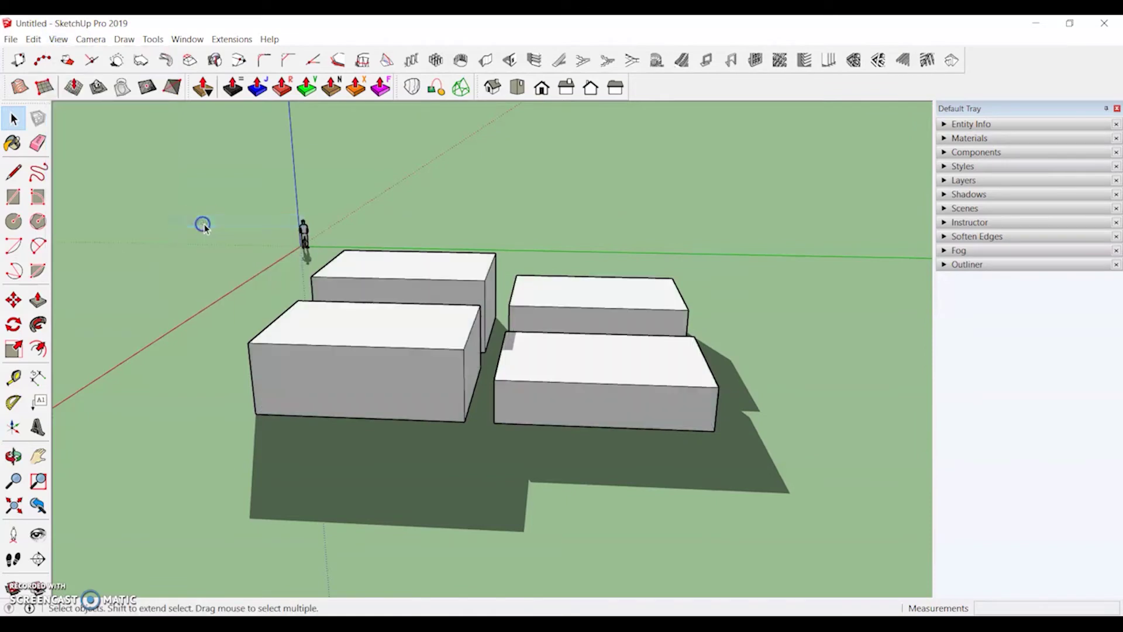
middle_click_drag(448, 330, 702, 341)
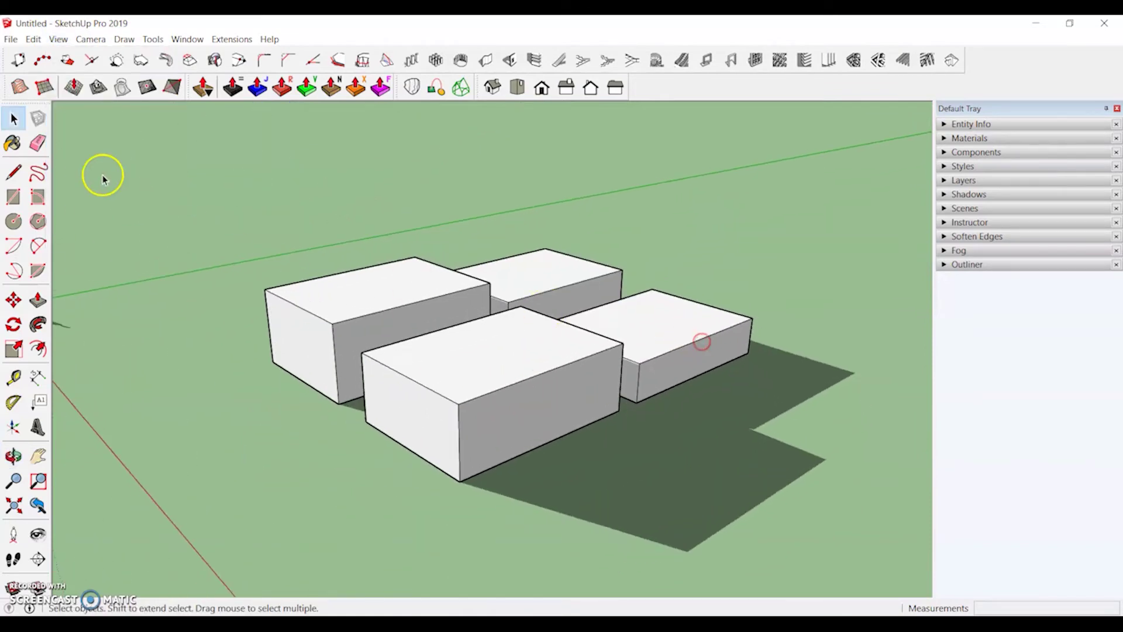
Show the blocks in the standard top view and look closely at the gaps between them
left_click(516, 88)
scroll(520, 272, "down", 3)
scroll(555, 342, "up", 5)
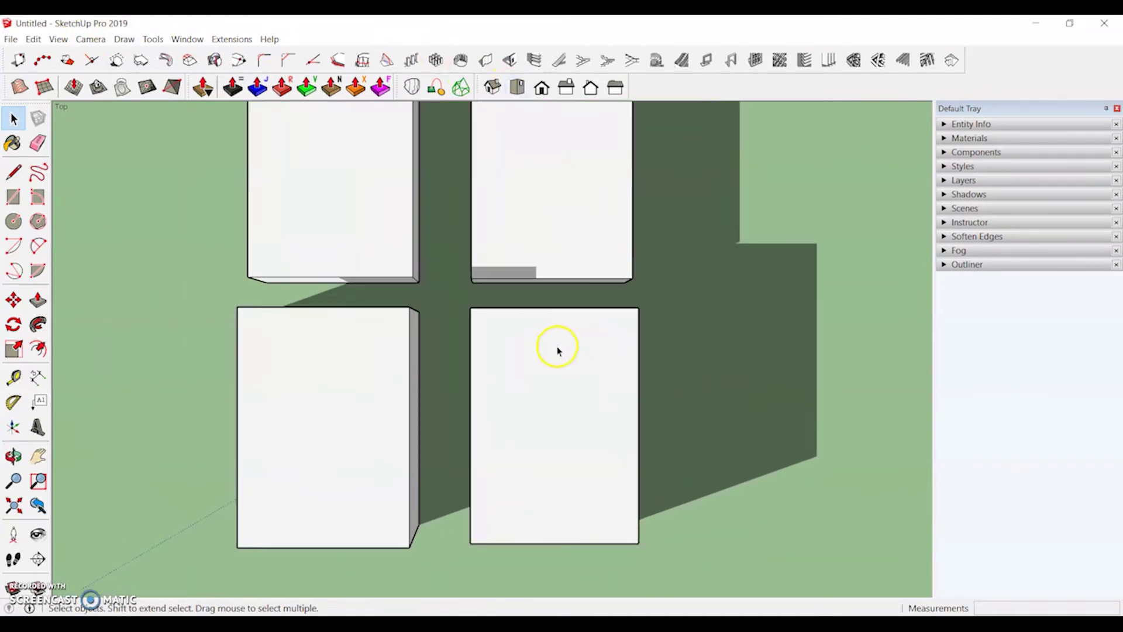
scroll(509, 260, "up", 3)
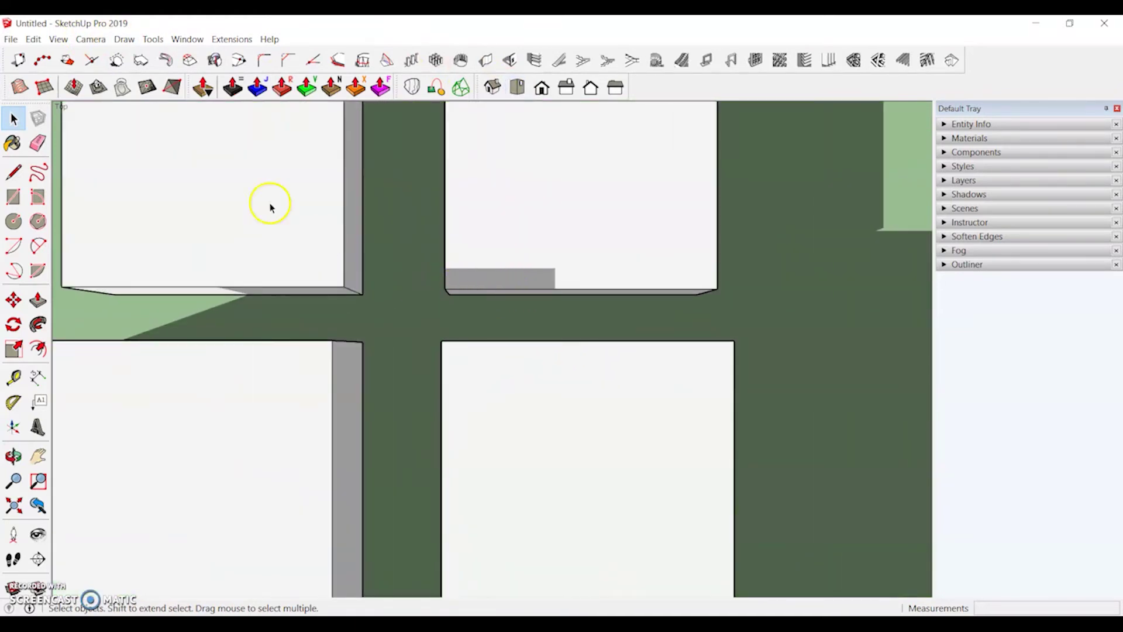
Set the camera to Parallel Projection and view the blocks from above and at an angle
left_click(78, 42)
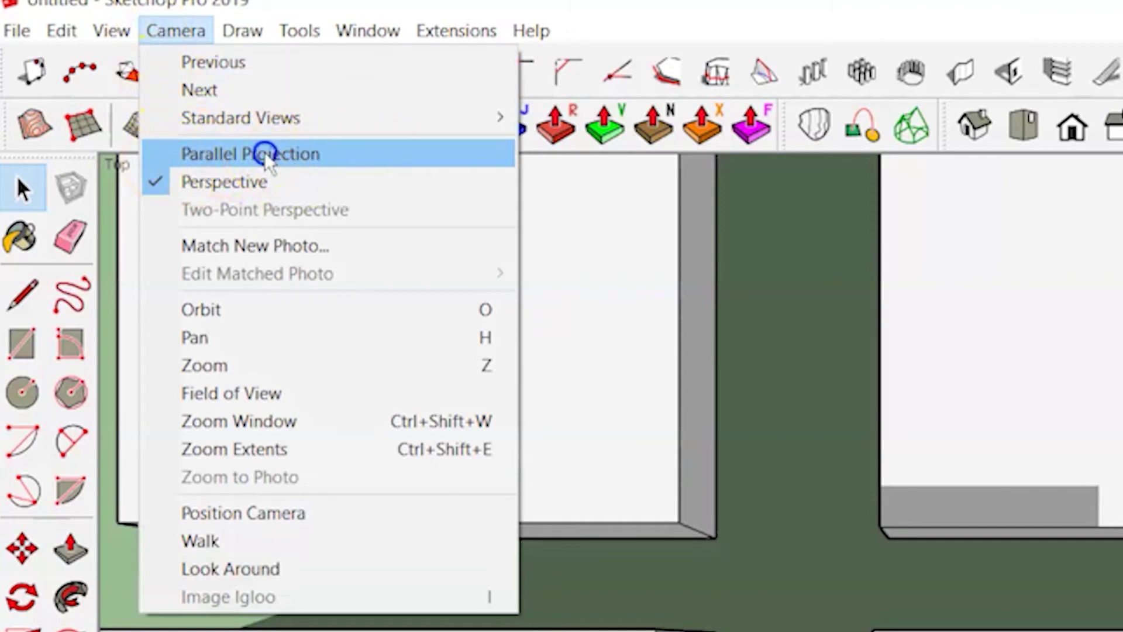
left_click(266, 156)
middle_click_drag(294, 172, 399, 256)
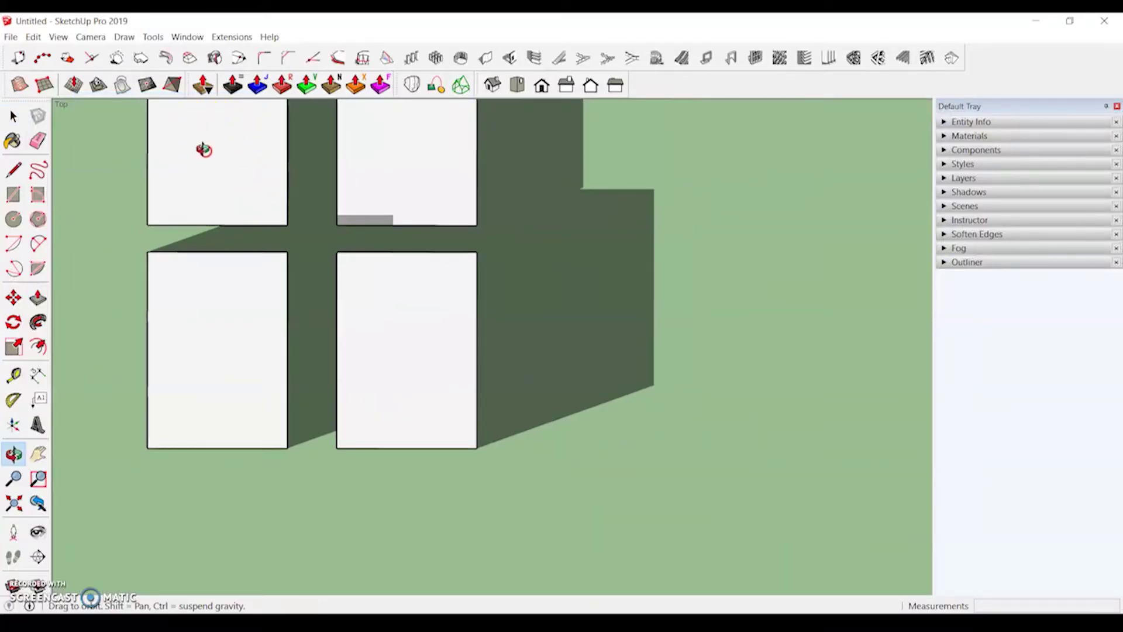
middle_click_drag(204, 150, 444, 474)
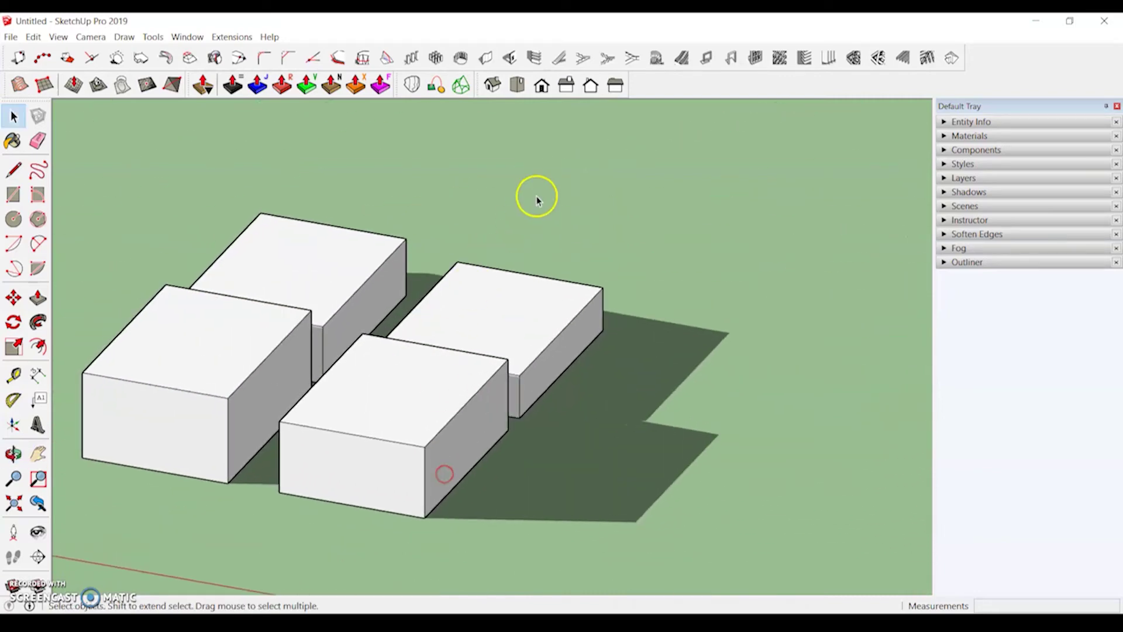
Show the standard front view and compare the blocks in Perspective and in Parallel Projection
left_click(542, 85)
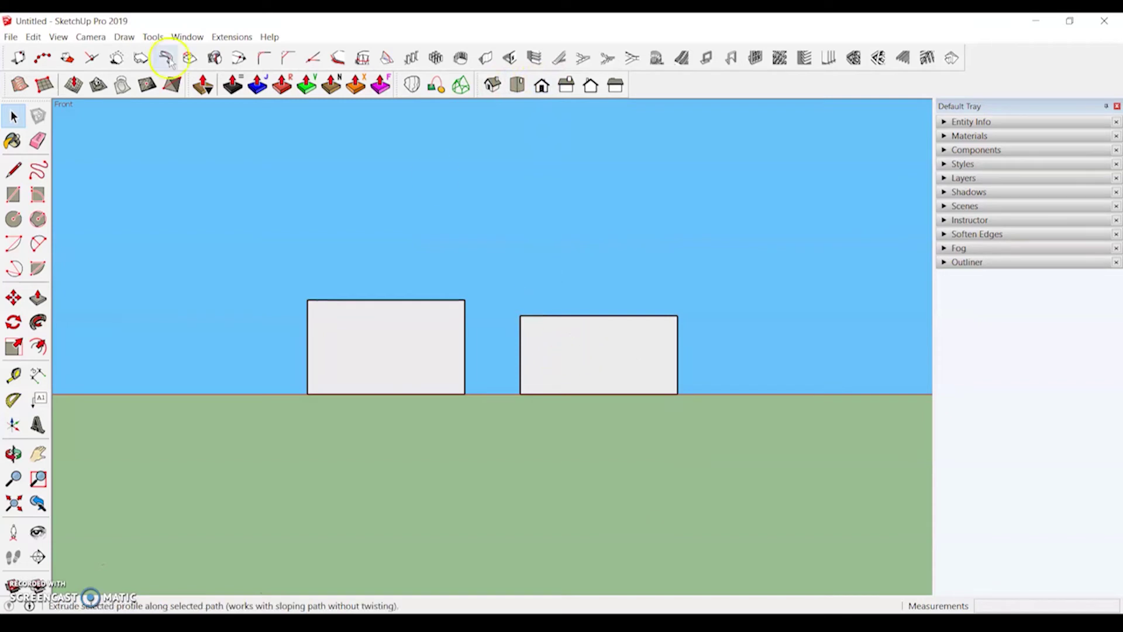
left_click(82, 38)
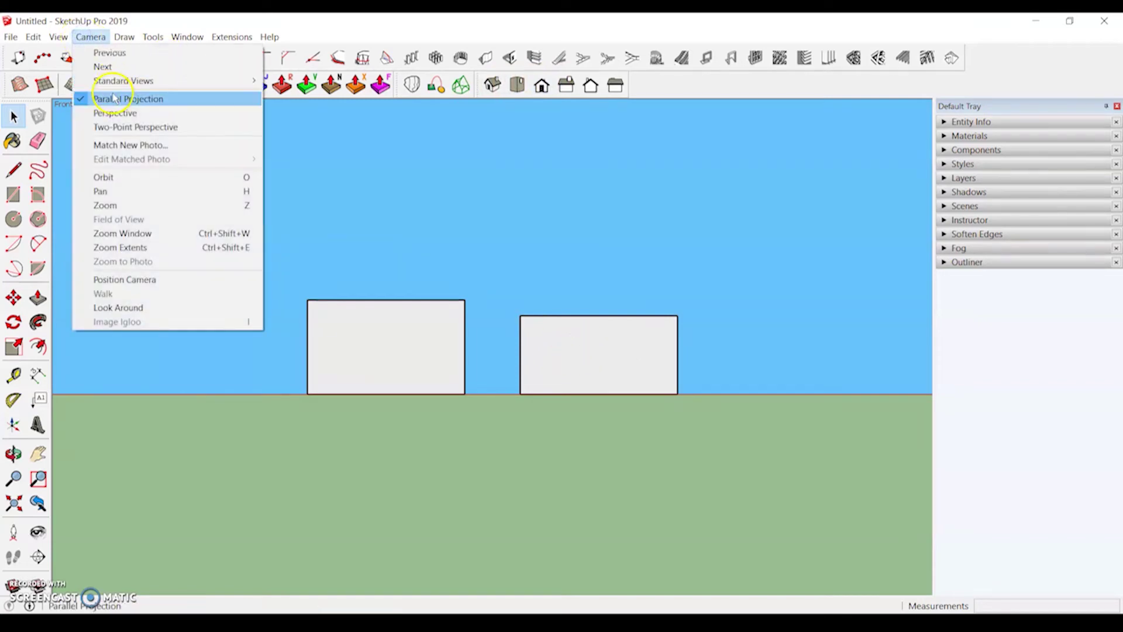
left_click(113, 93)
scroll(537, 341, "down", 3)
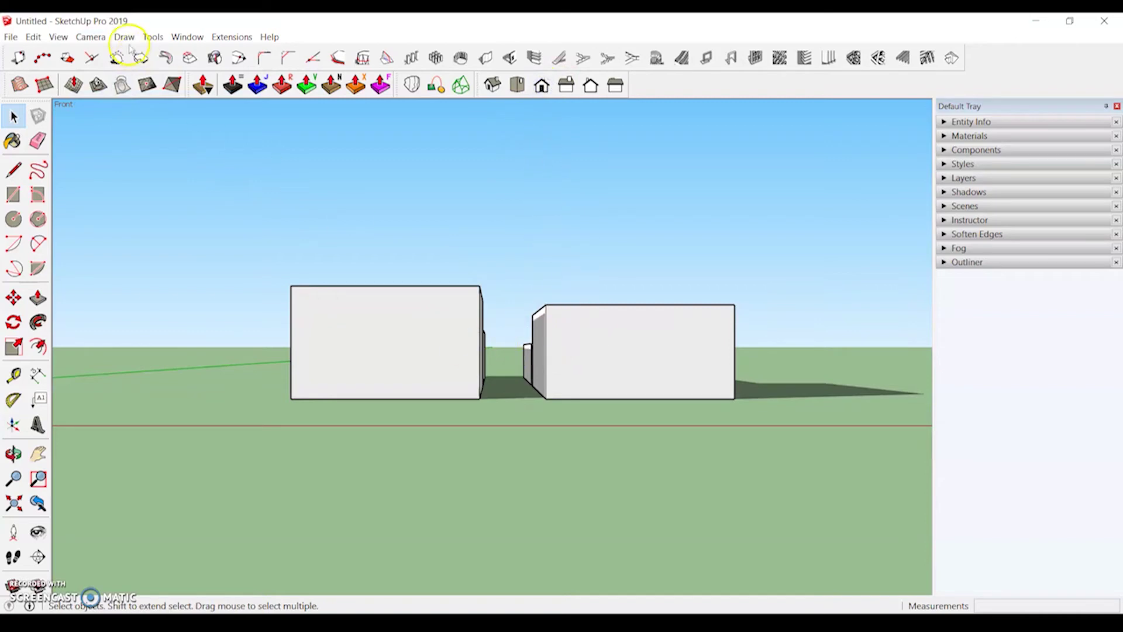
left_click(90, 37)
left_click(123, 97)
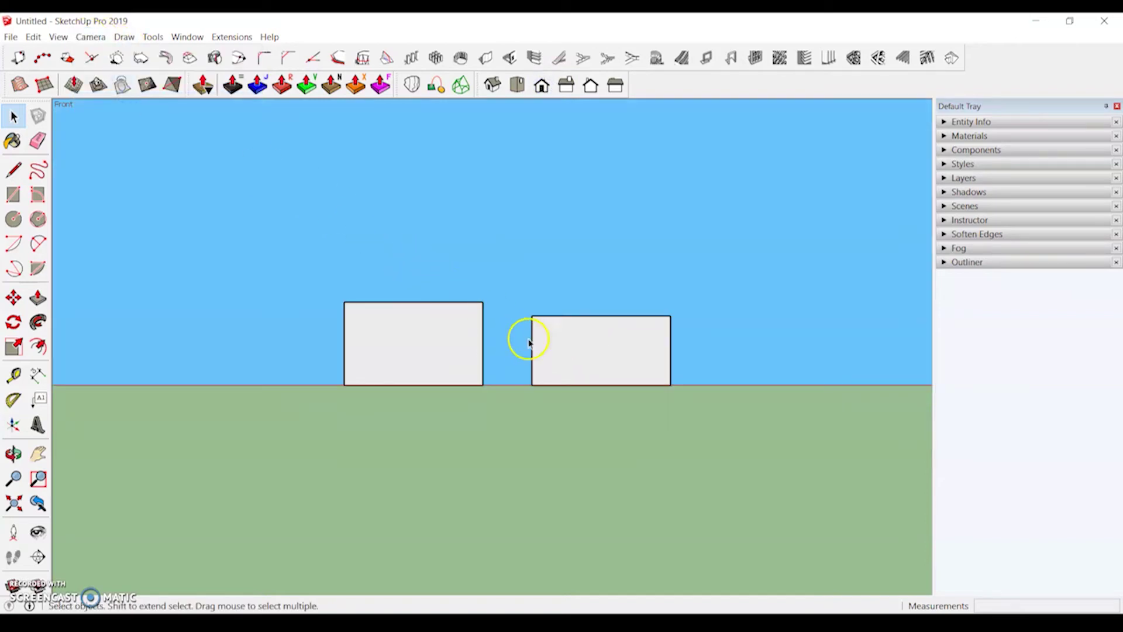
Show the standard right view of the blocks and set the camera to Perspective
left_click(566, 86)
left_click(90, 36)
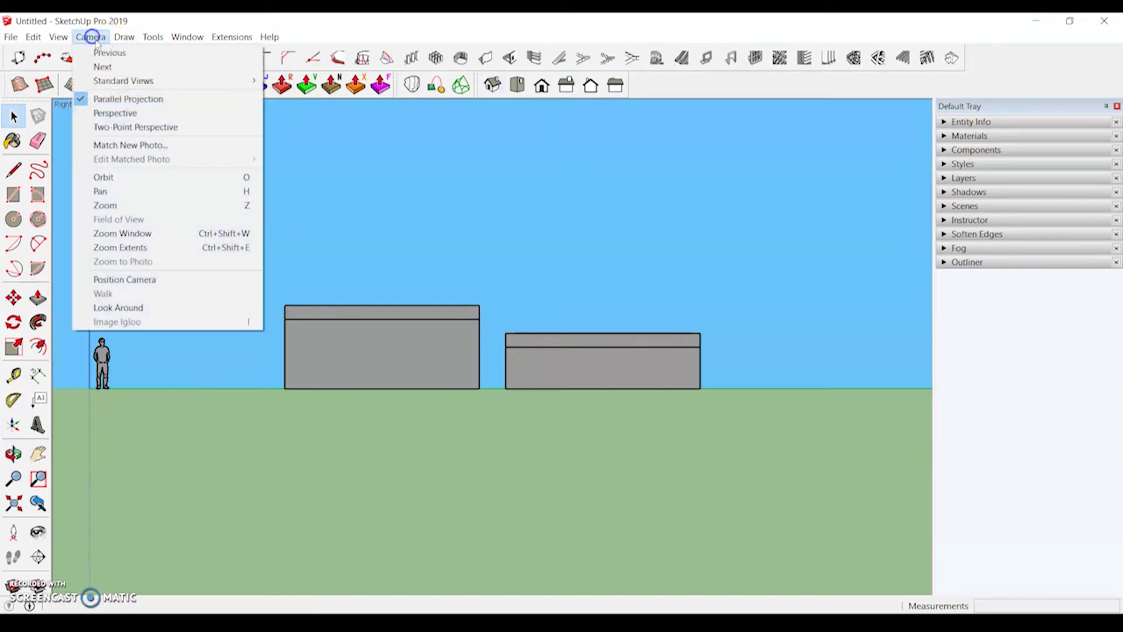
left_click(124, 113)
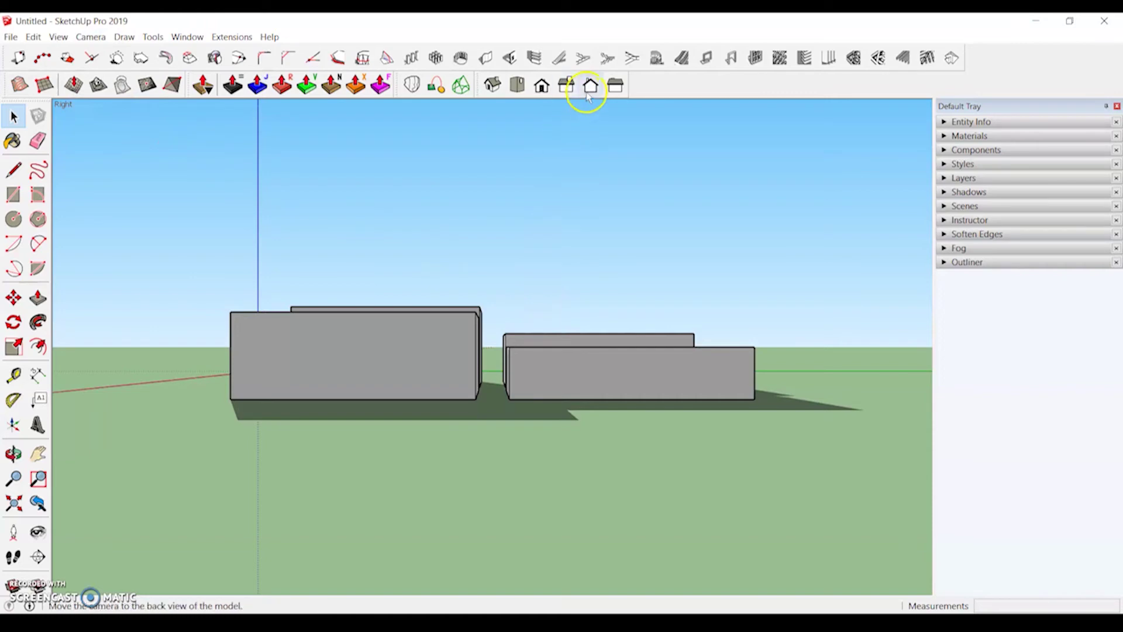
Show the standard back view of the blocks and set the camera to Parallel Projection
left_click(590, 86)
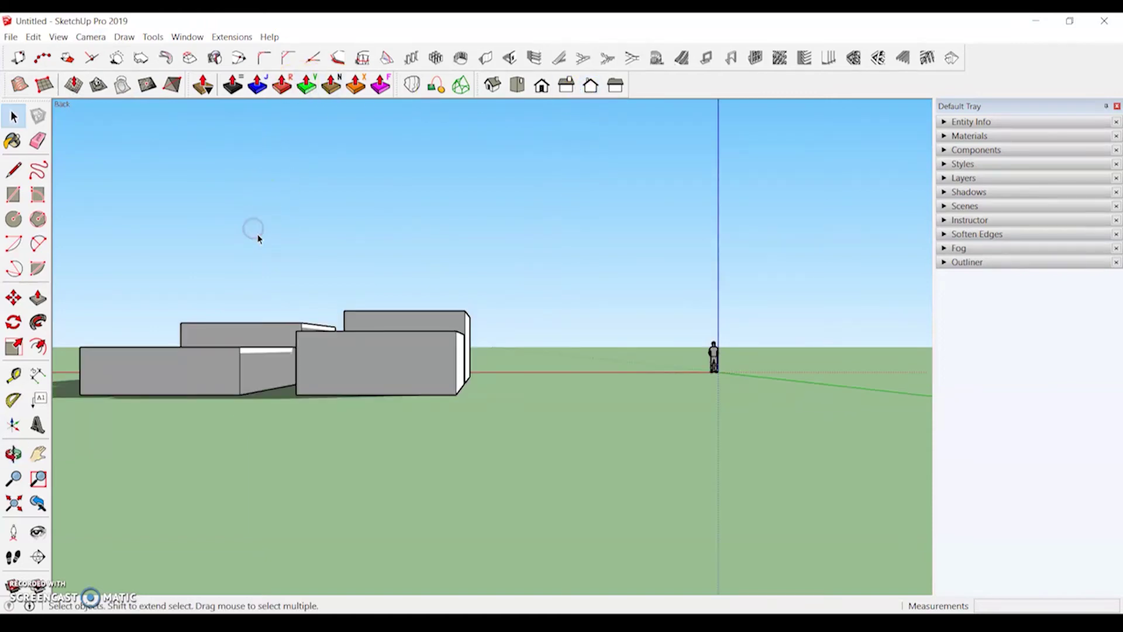
middle_click_drag(258, 253, 707, 271)
middle_click_drag(370, 273, 610, 276)
scroll(609, 276, "down", 1)
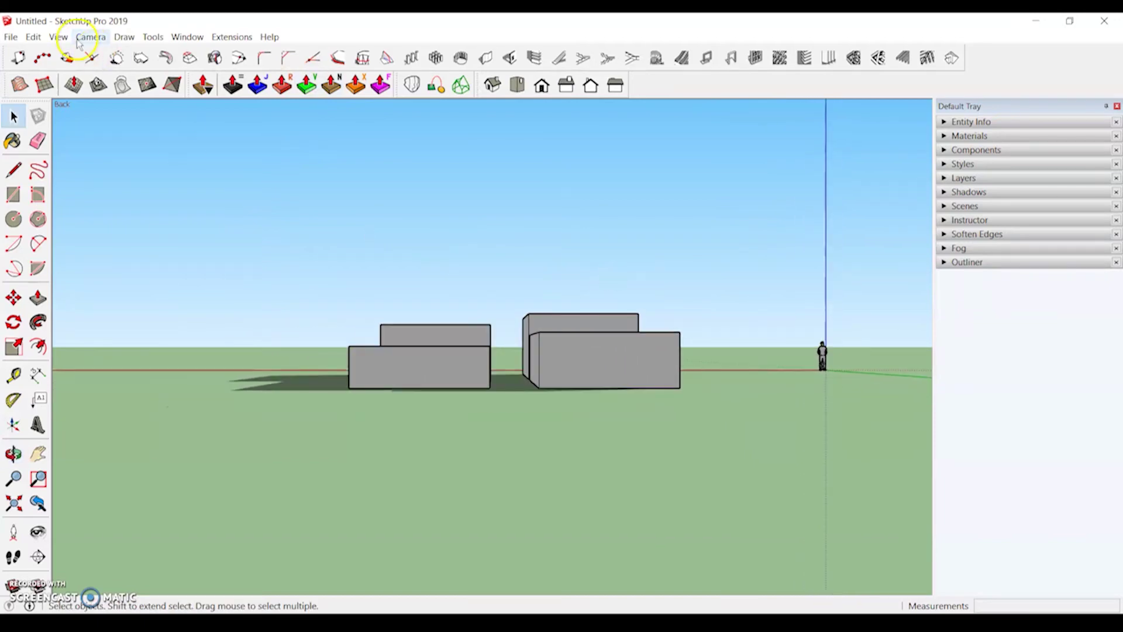
left_click(77, 39)
left_click(142, 100)
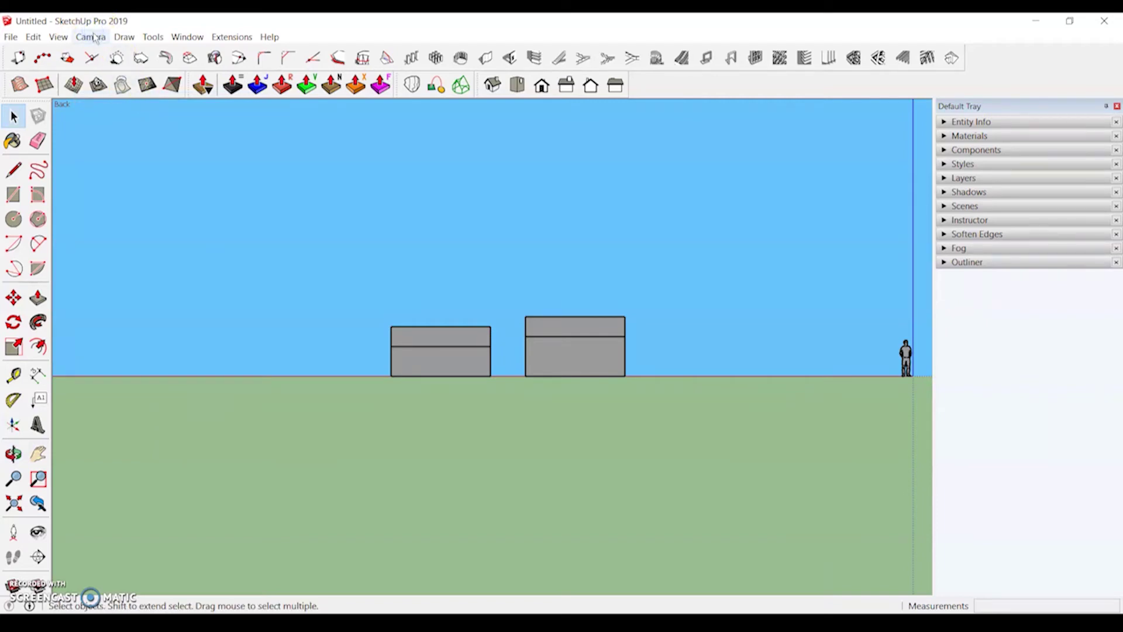
Set the camera to Two-Point Perspective and orbit around to an elevated view of the blocks
left_click(96, 38)
left_click(142, 126)
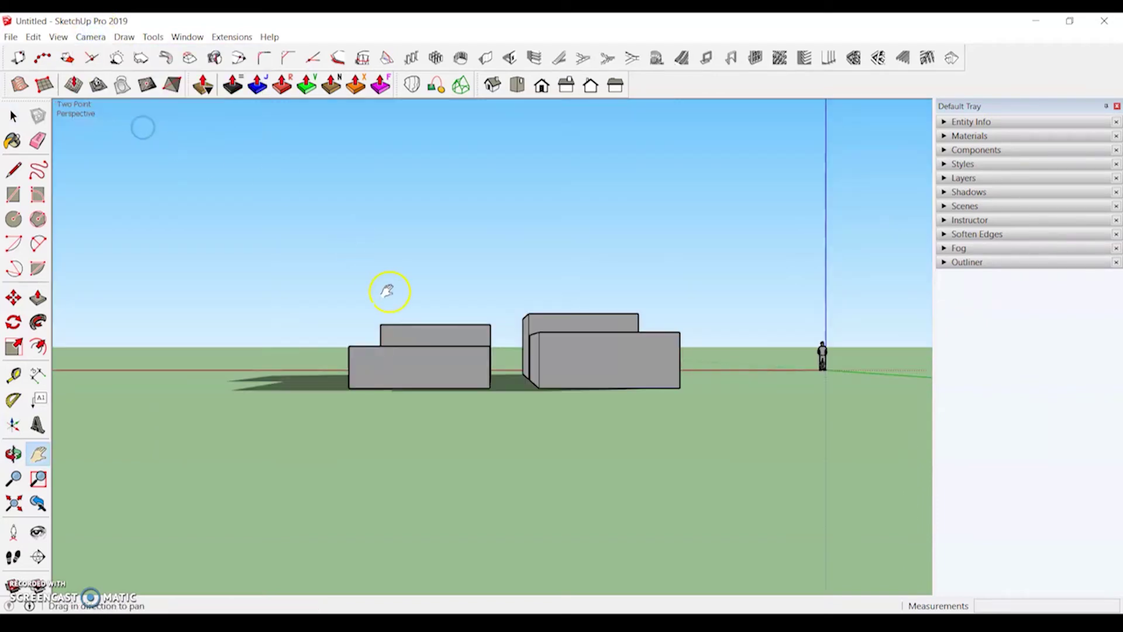
middle_click_drag(388, 291, 307, 293)
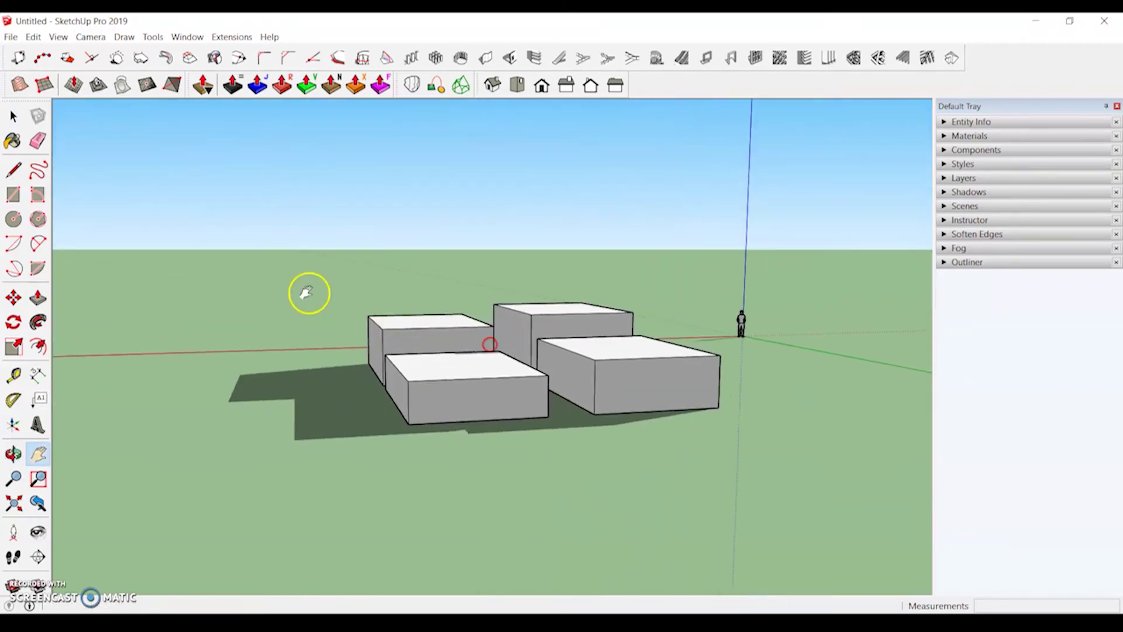
Set the camera to Parallel Projection and examine the gaps between the blocks in the standard top view
left_click(91, 37)
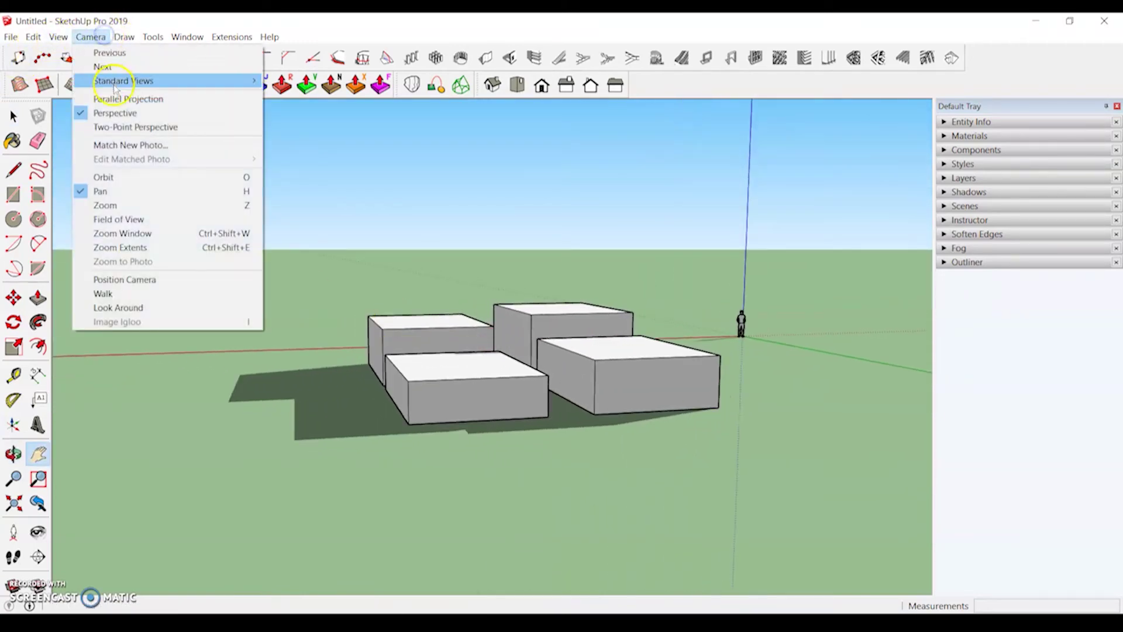
left_click(119, 101)
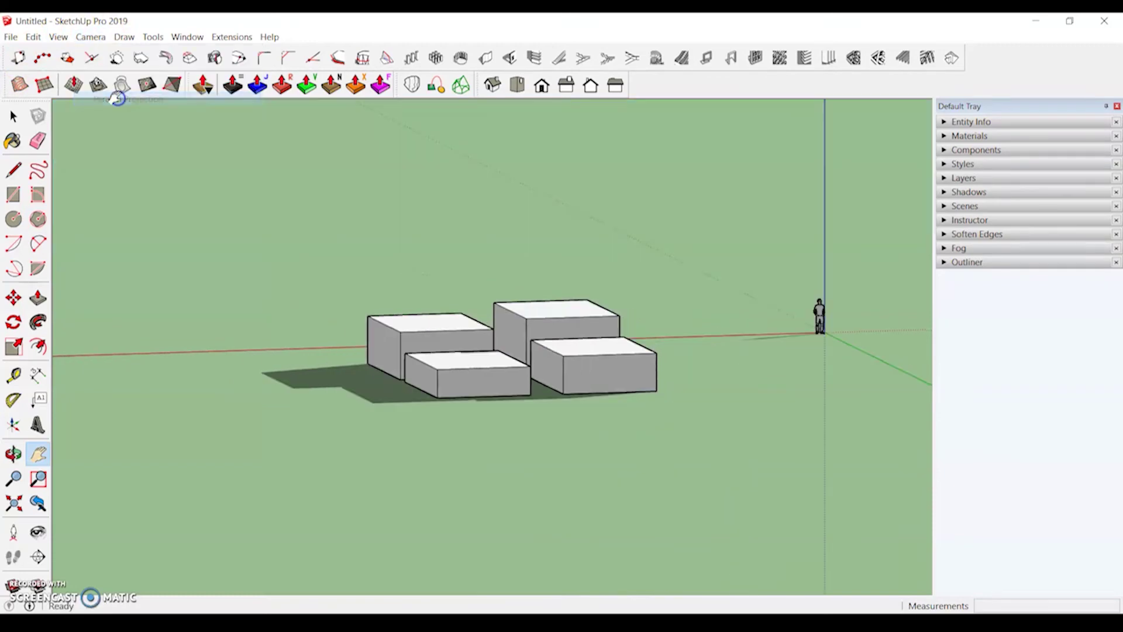
left_click_drag(507, 336, 507, 297)
left_click(518, 86)
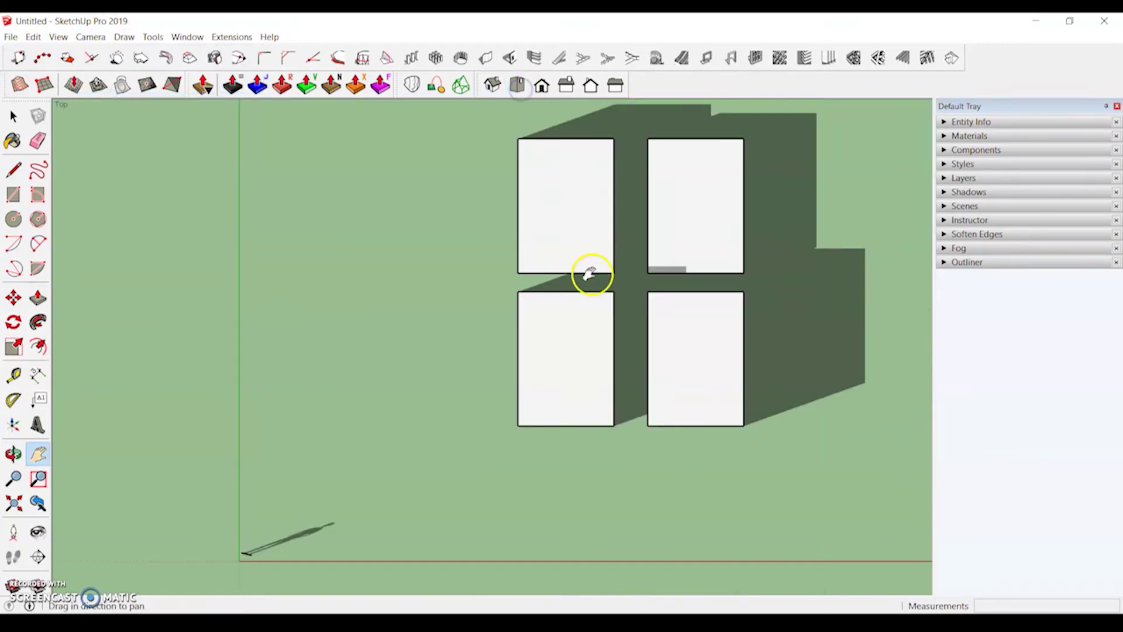
scroll(591, 274, "down", 1)
left_click_drag(594, 278, 374, 281)
scroll(413, 332, "up", 3)
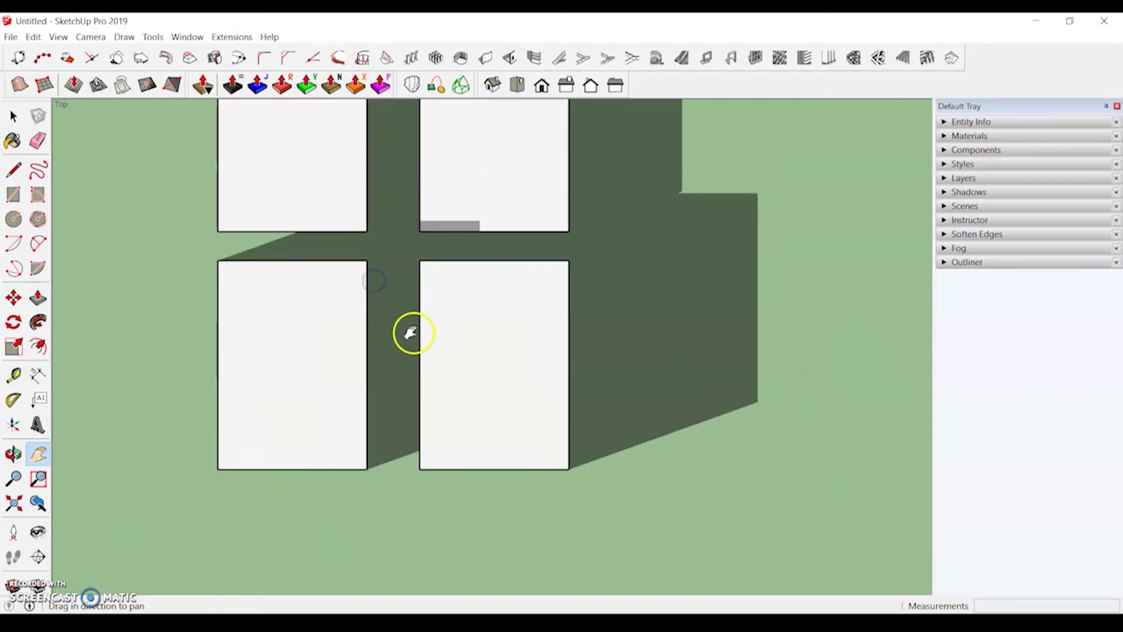
scroll(412, 332, "up", 5)
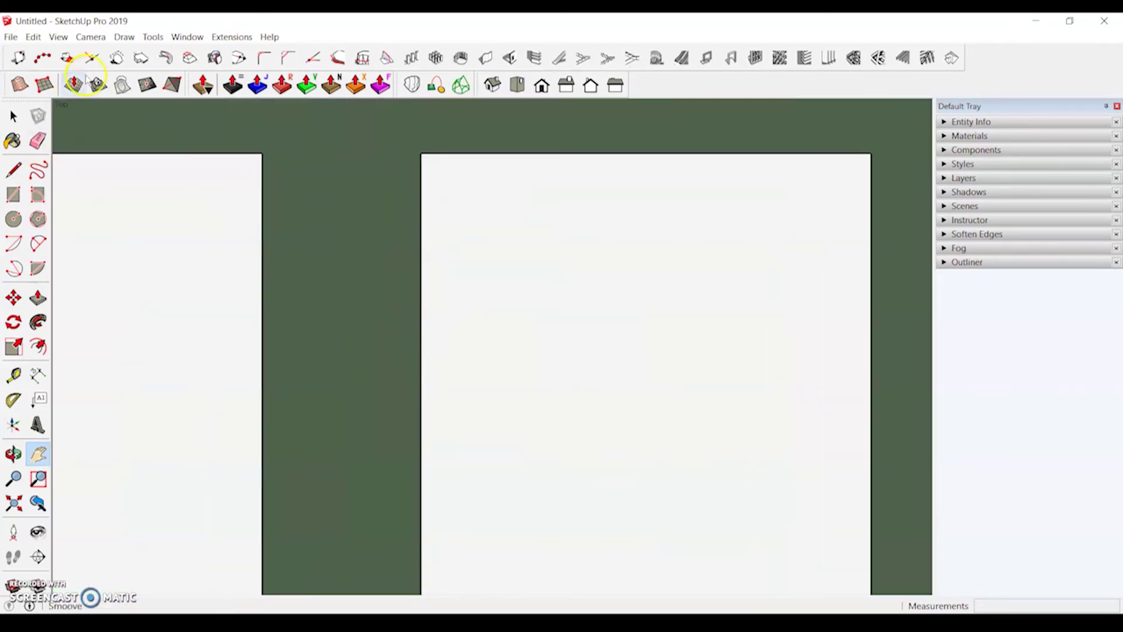
Set the camera to Perspective, examine the block sides from above and orbit to an angled view
left_click(90, 37)
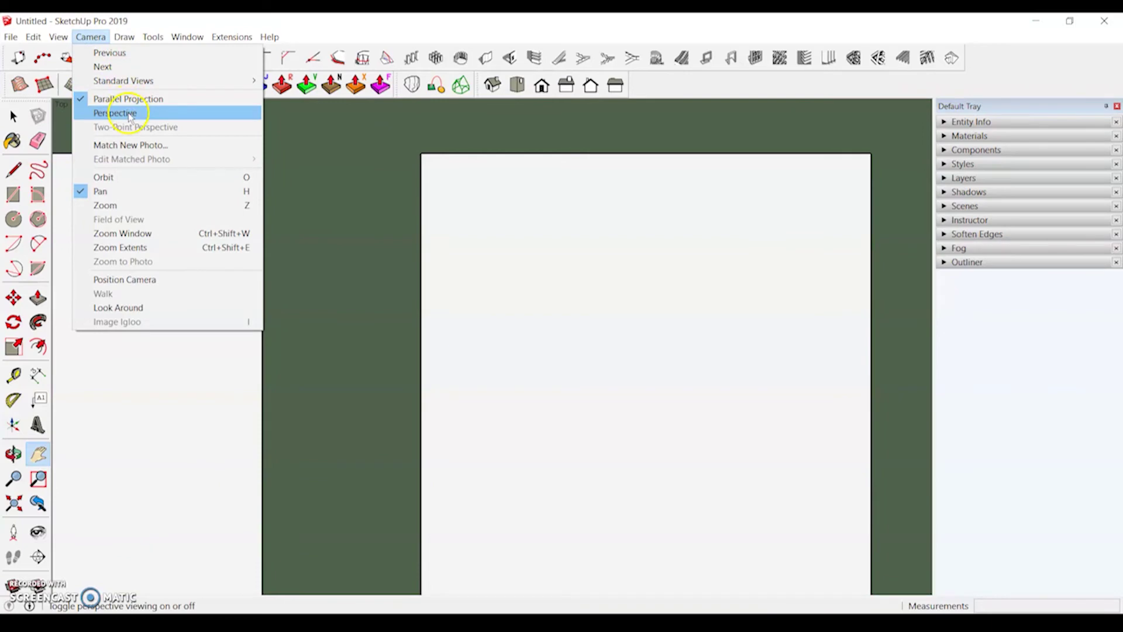
left_click(128, 115)
scroll(476, 366, "up", 4)
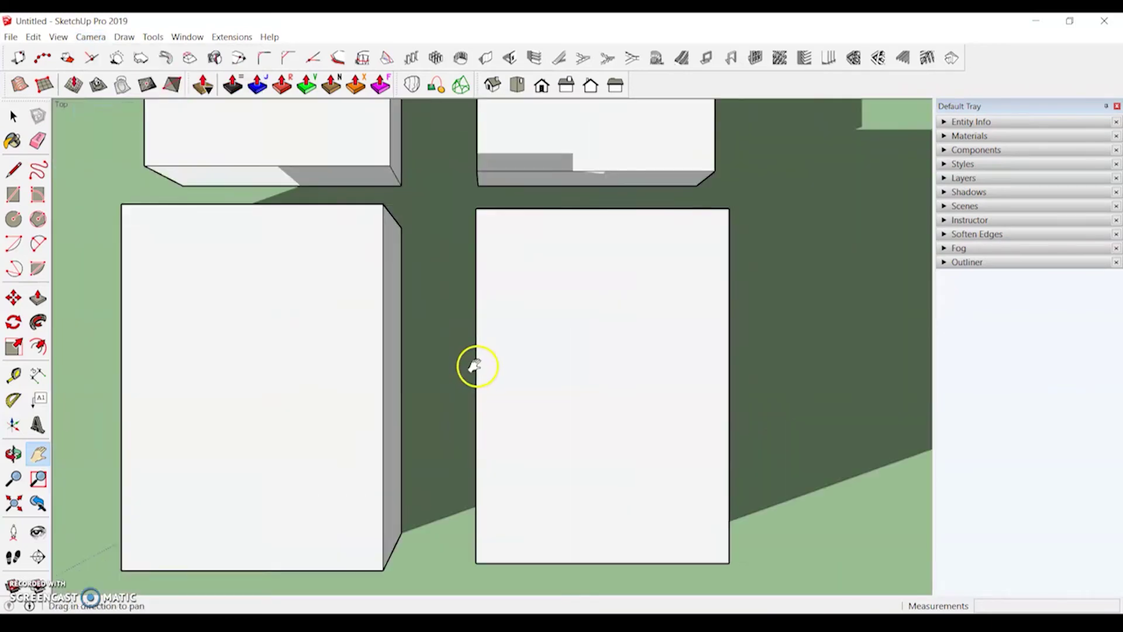
mouse_move(361, 358)
left_mouse_down()
mouse_move(676, 359)
mouse_move(357, 359)
left_mouse_up()
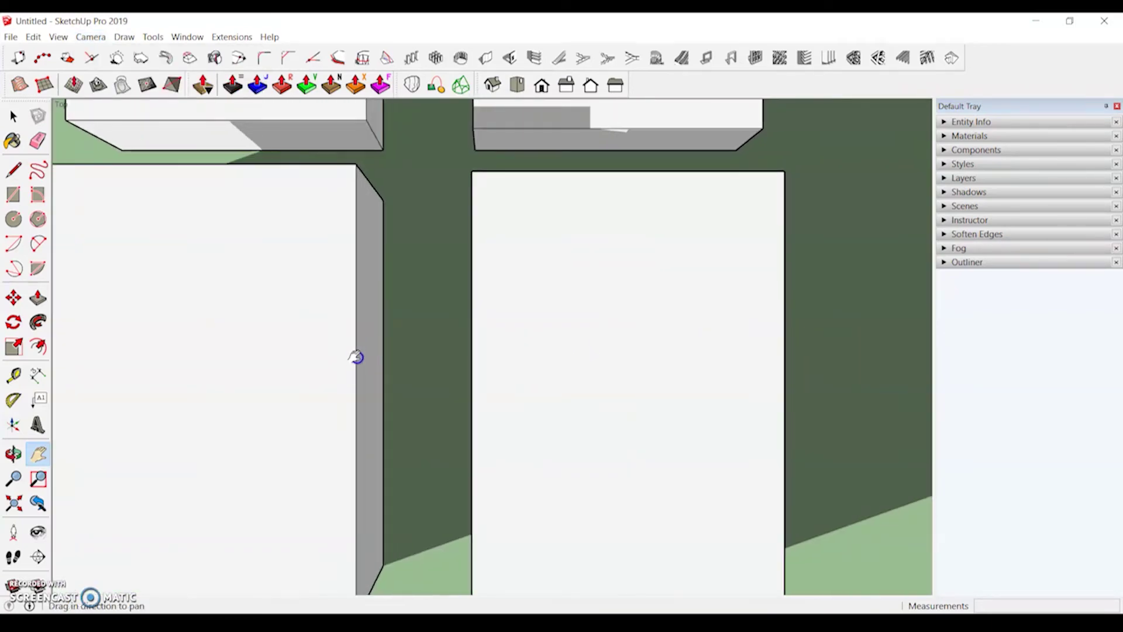
scroll(376, 359, "down", 4)
scroll(473, 395, "down", 2)
key("o")
left_click_drag(487, 401, 326, 229)
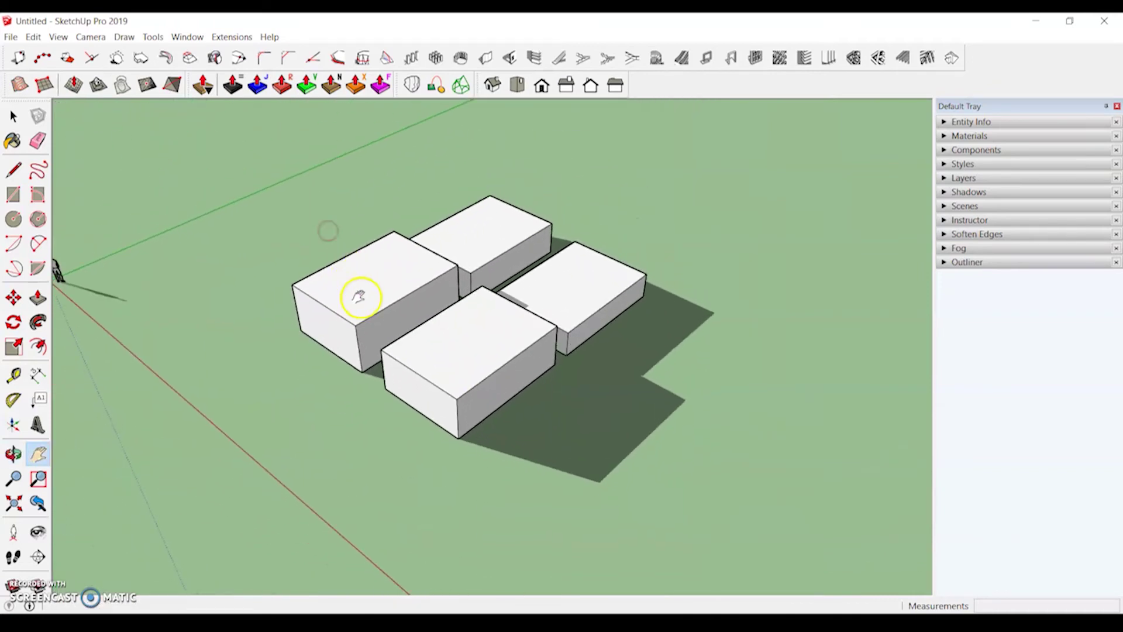
left_click_drag(360, 296, 351, 176)
key("space")
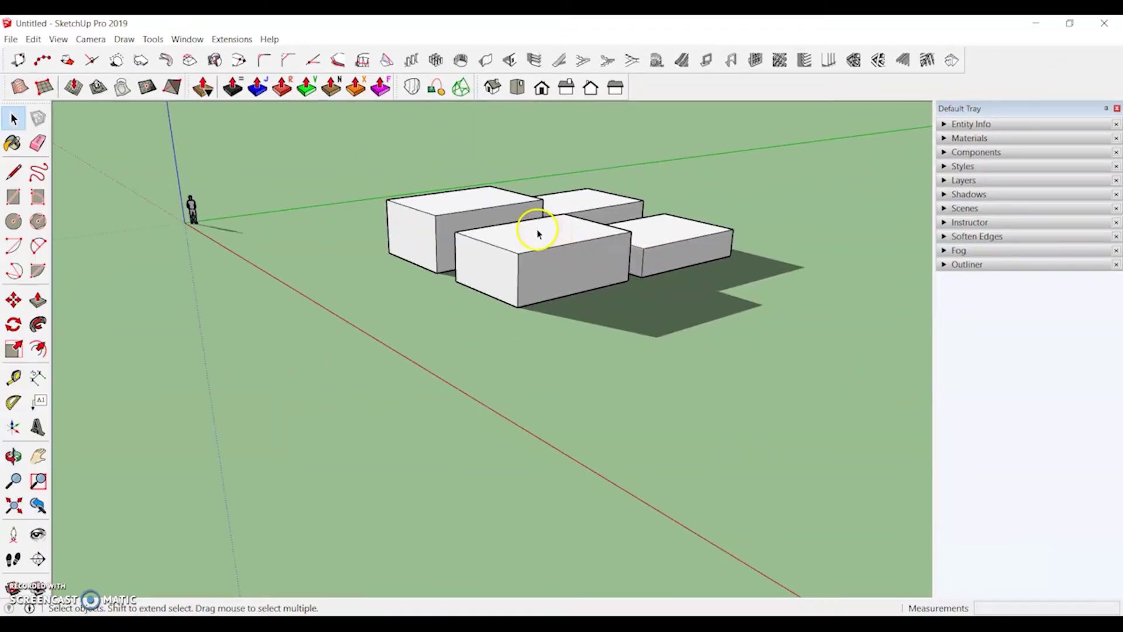
Select the two blocks in the row farther from the blue axis and make them a group
middle_click_drag(538, 234, 454, 264)
middle_click_drag(669, 233, 697, 317)
scroll(550, 220, "up", 3)
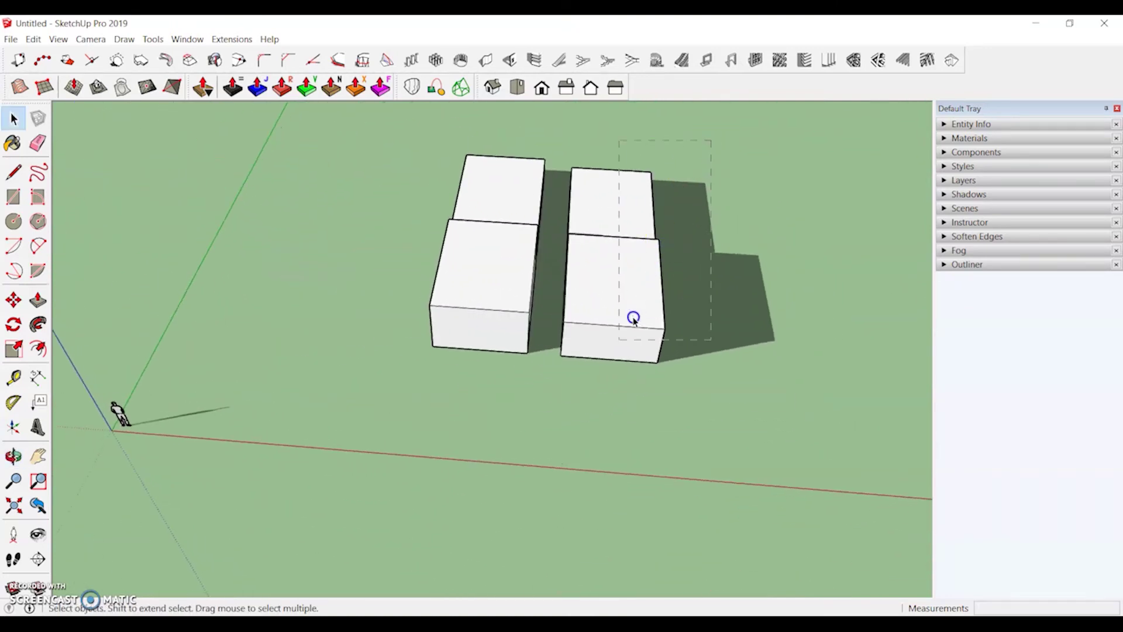
left_click_drag(556, 386, 557, 386)
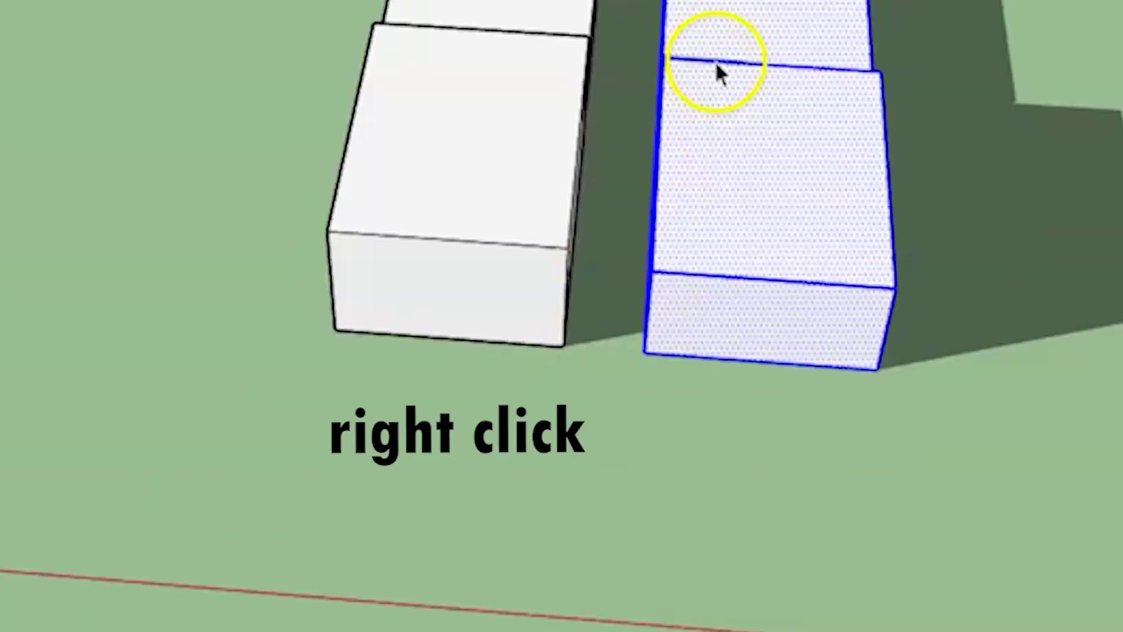
right_click(591, 234)
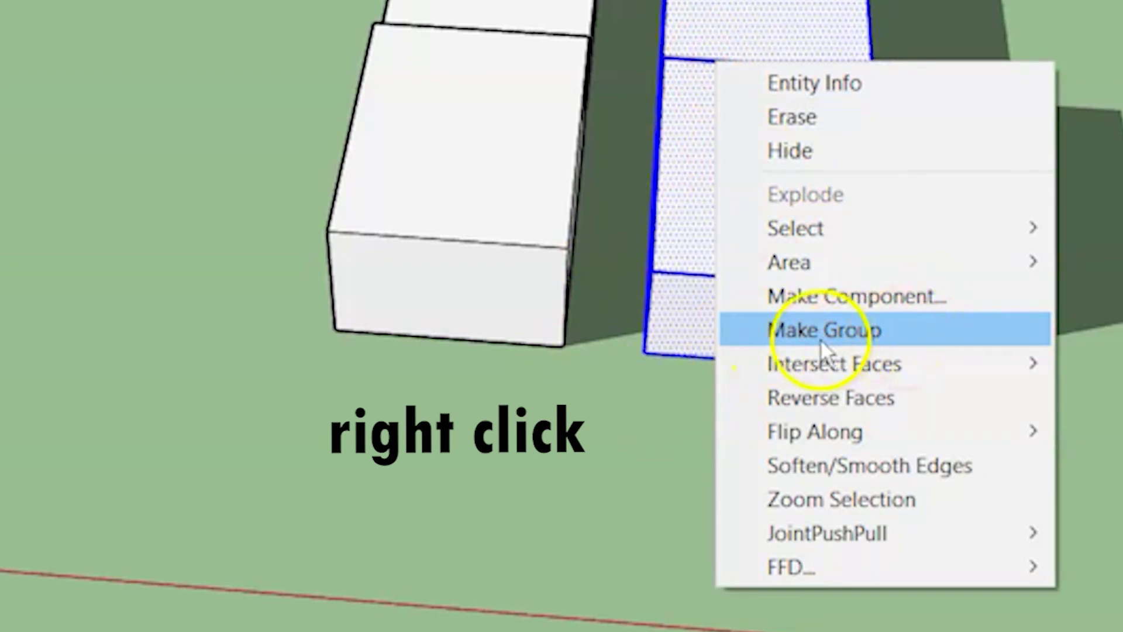
left_click(878, 333)
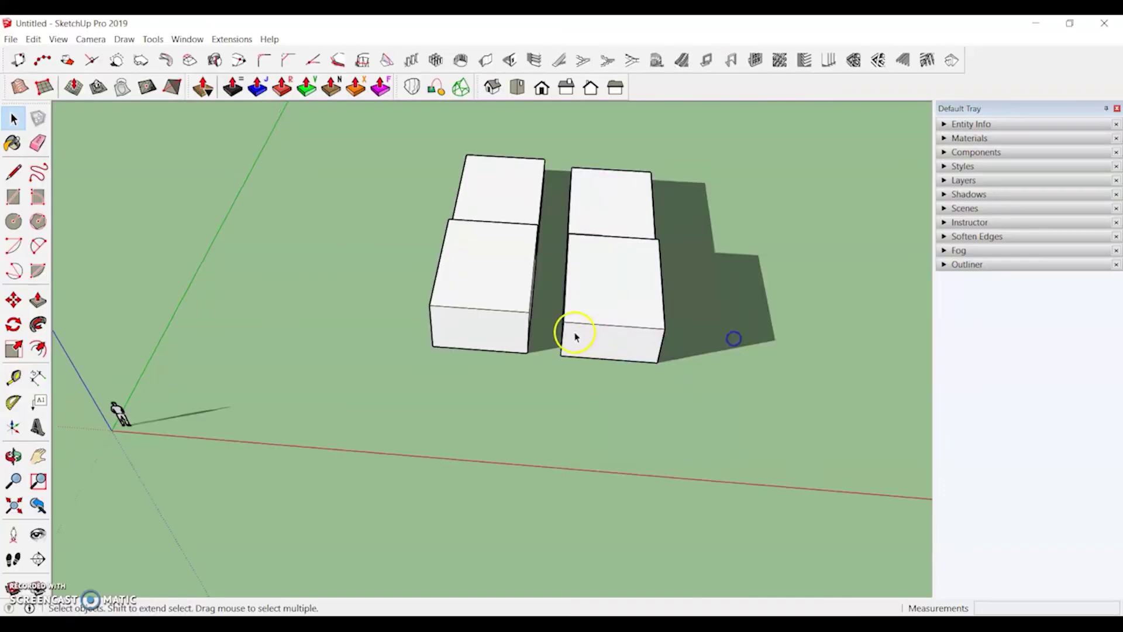
Compare selecting single faces of the ungrouped blocks with selecting the grouped pair
middle_click_drag(575, 337, 651, 285)
scroll(550, 291, "up", 2)
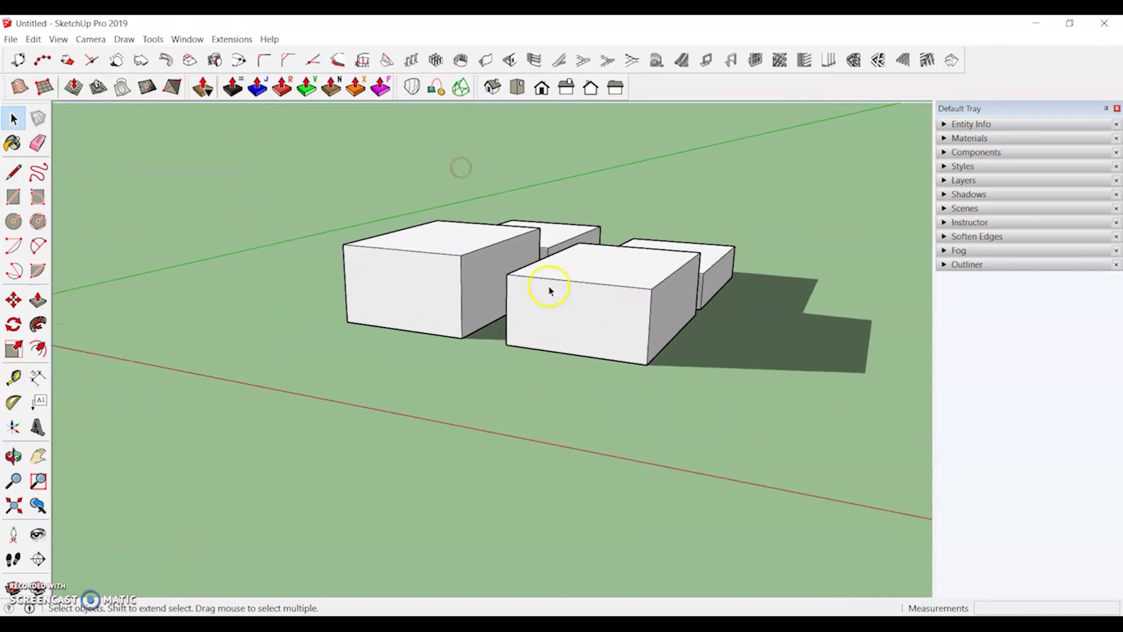
middle_click_drag(482, 270, 402, 356)
scroll(391, 301, "up", 2)
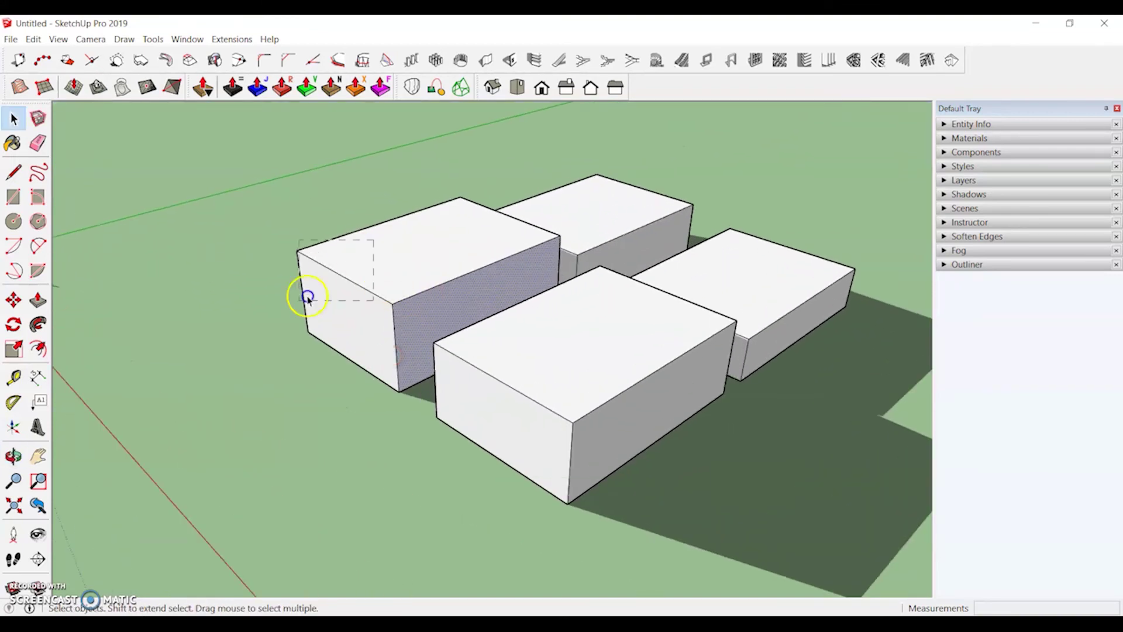
left_click_drag(307, 297, 281, 322)
left_click(549, 209)
left_click(440, 245, "ctrl")
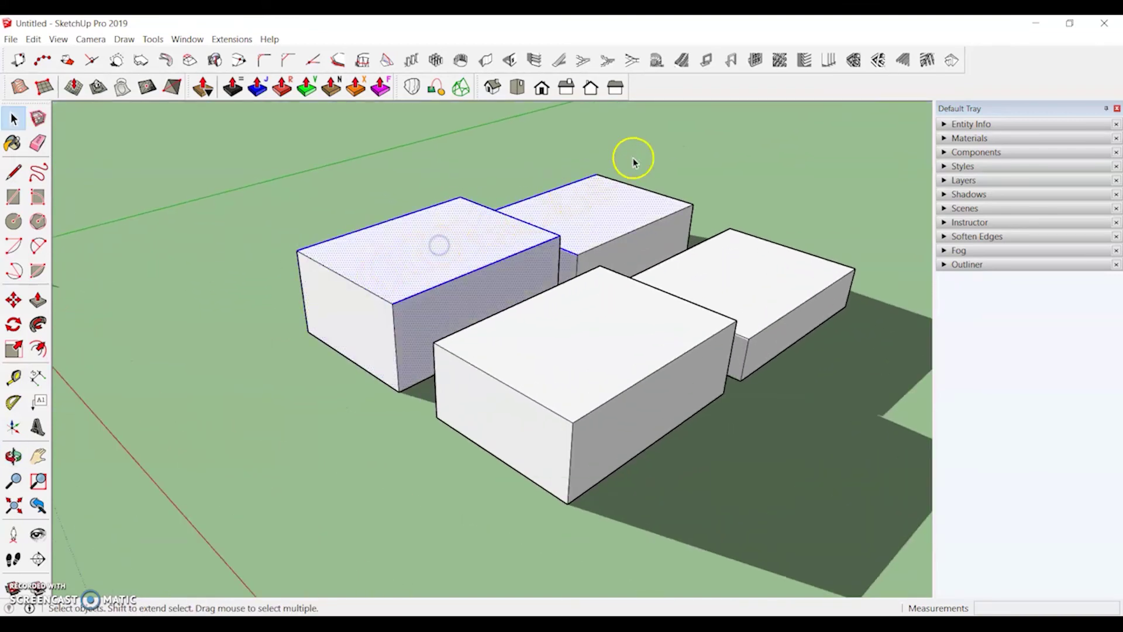
left_click(557, 208)
left_click_drag(379, 252, 363, 255)
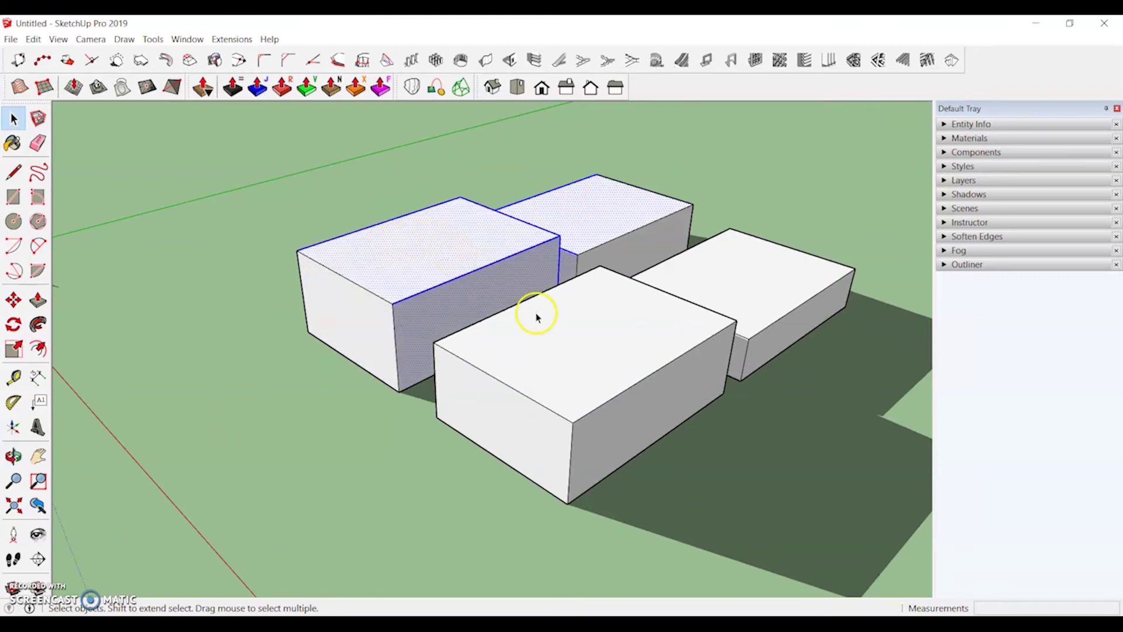
left_click(783, 320)
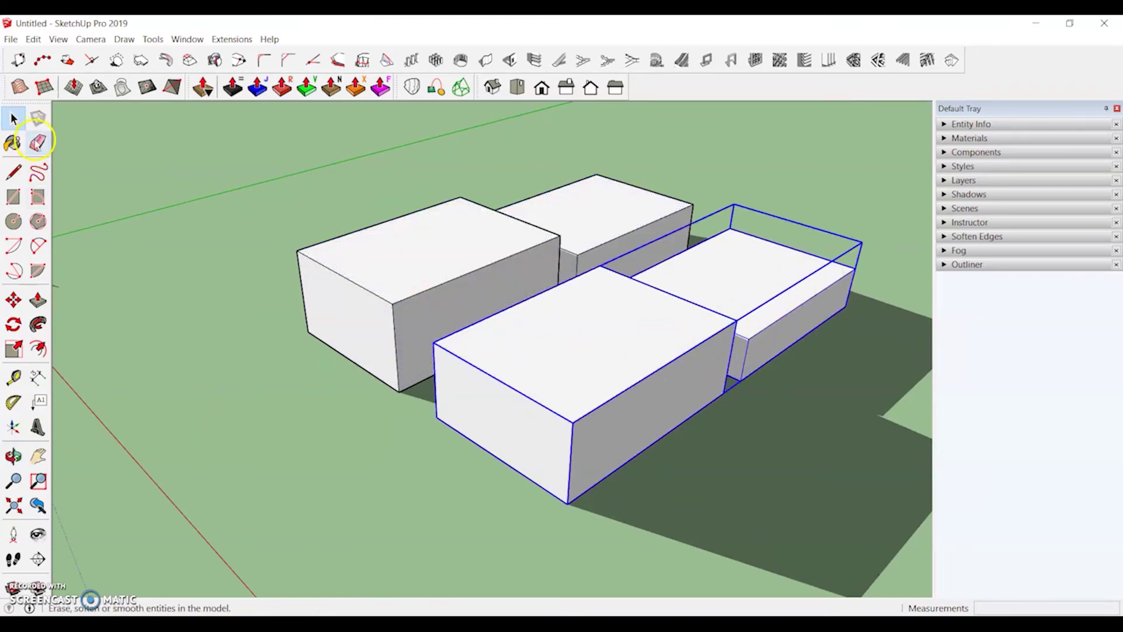
Erase the front top edge of the taller ungrouped block, try erasing the grouped pair and undo that erasure
left_click(37, 143)
left_click(351, 281)
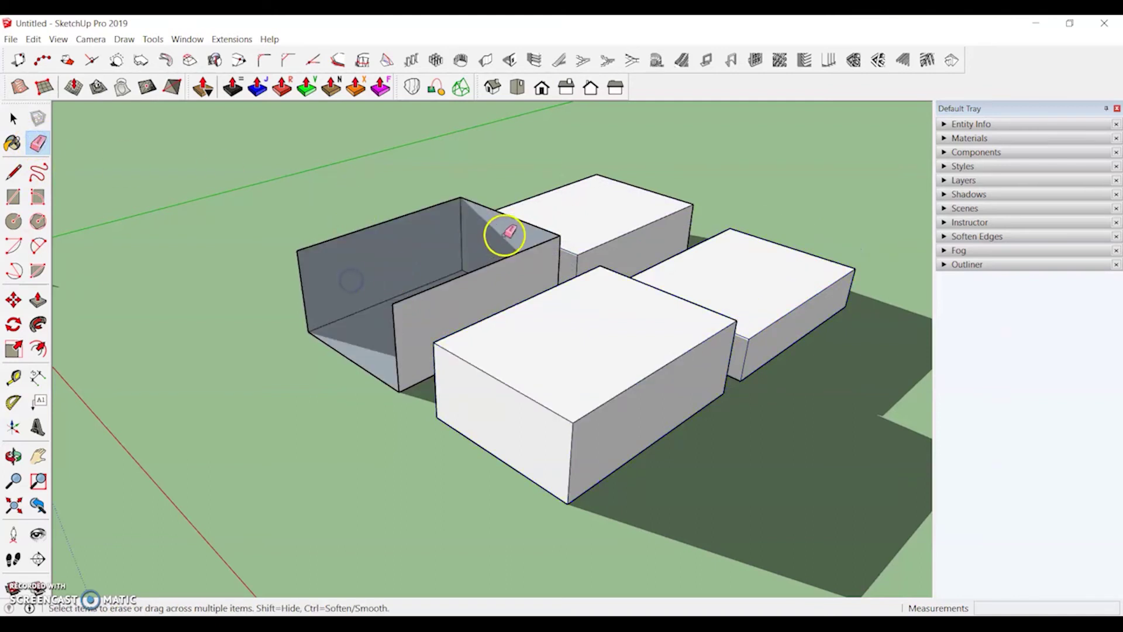
left_click(523, 373)
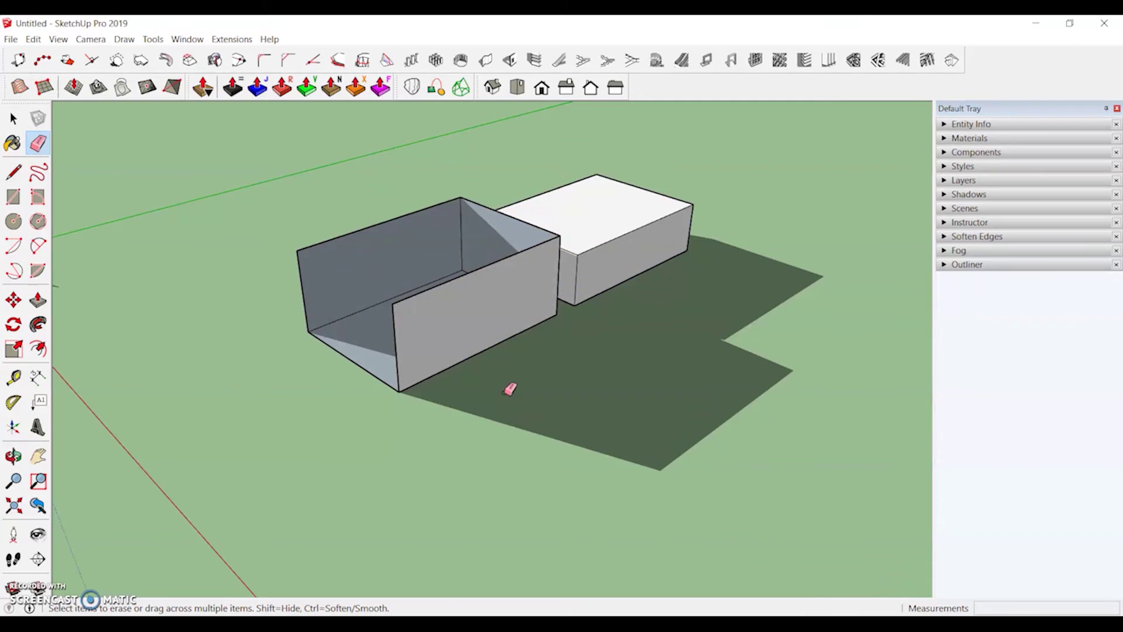
key("ctrl+z")
Erase the remaining top edges of the taller ungrouped block, leaving its base and vertical edges
mouse_move(495, 272)
left_mouse_down()
mouse_move(495, 254)
mouse_move(533, 218)
left_mouse_up()
left_click_drag(433, 204, 443, 234)
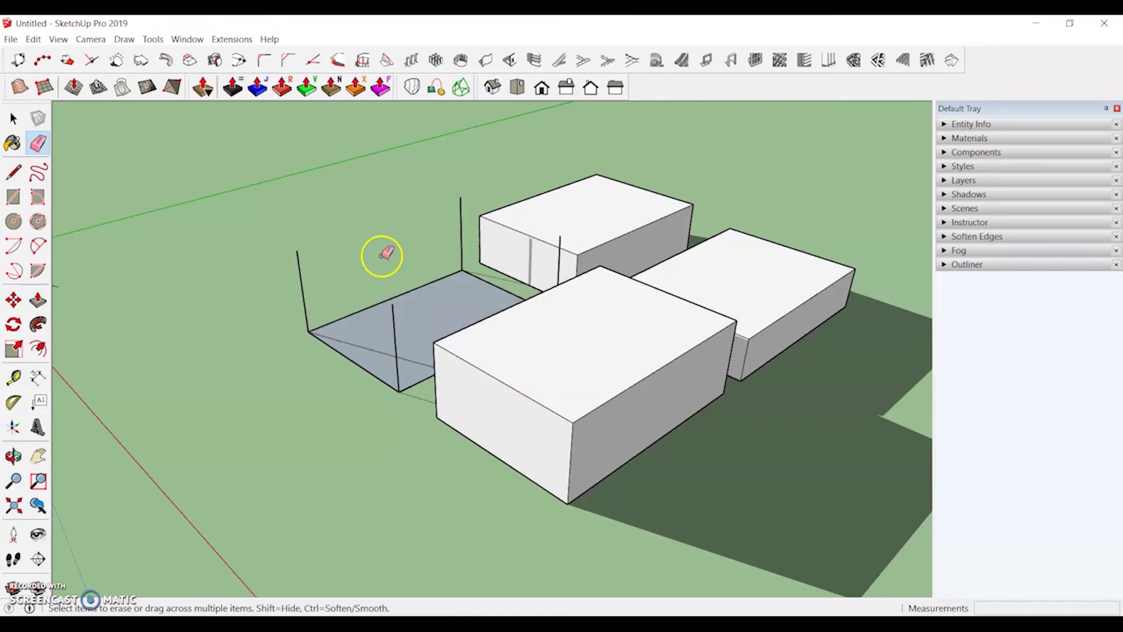
key("space")
Open the grouped pair of blocks for editing and select the front face of the taller block
mouse_move(381, 265)
middle_mouse_down()
mouse_move(364, 259)
mouse_move(742, 298)
middle_mouse_up()
left_click(652, 305)
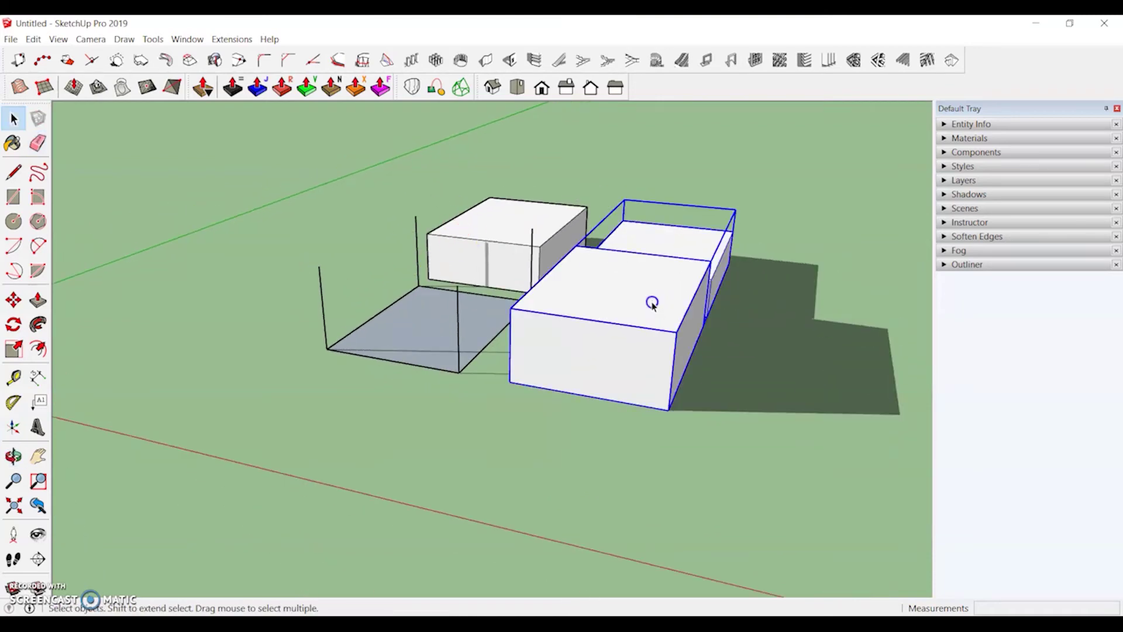
double_click(652, 305)
middle_click_drag(652, 304, 777, 318)
scroll(522, 279, "up", 3)
left_click(775, 317)
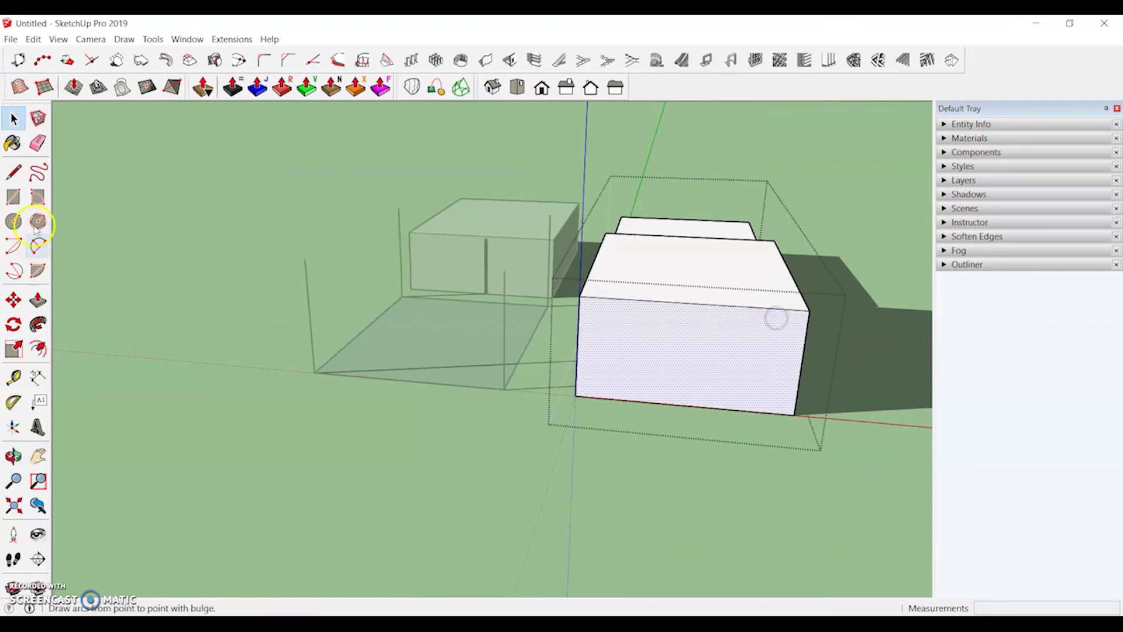
Erase the four top edges of the taller block inside the group and close the group
left_click(36, 147)
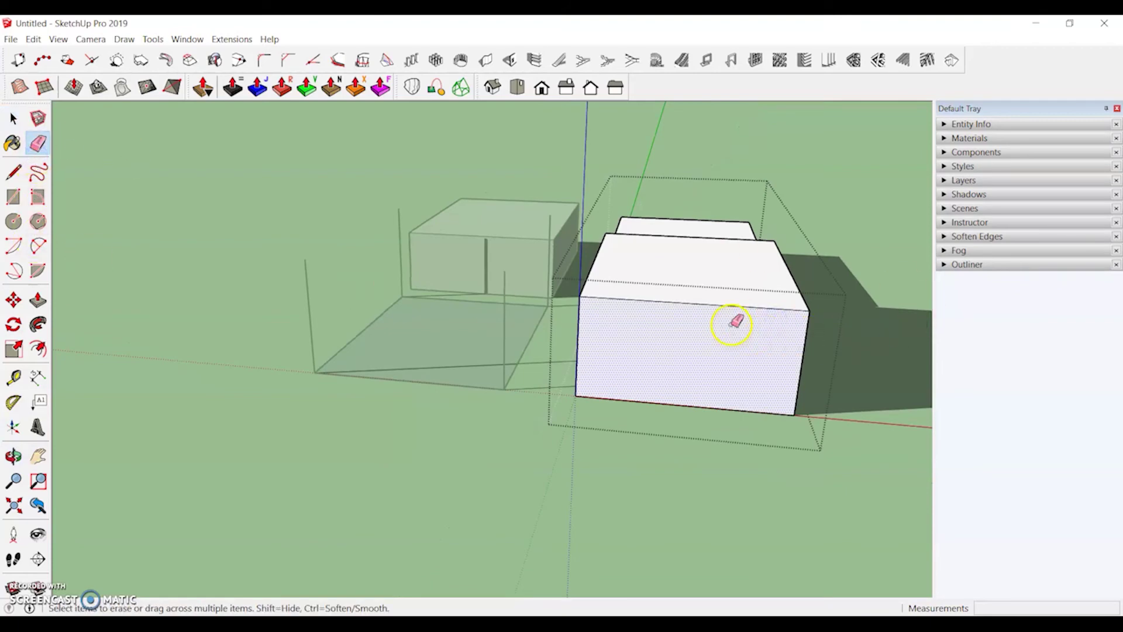
left_click(727, 296)
middle_click_drag(735, 306, 635, 405)
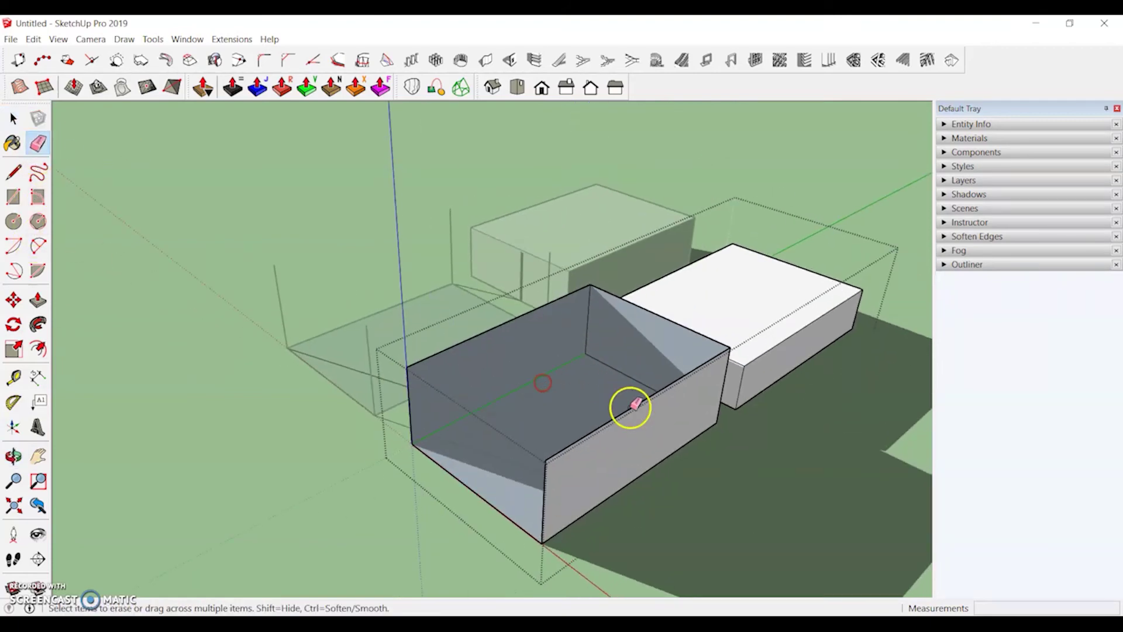
left_click(629, 416)
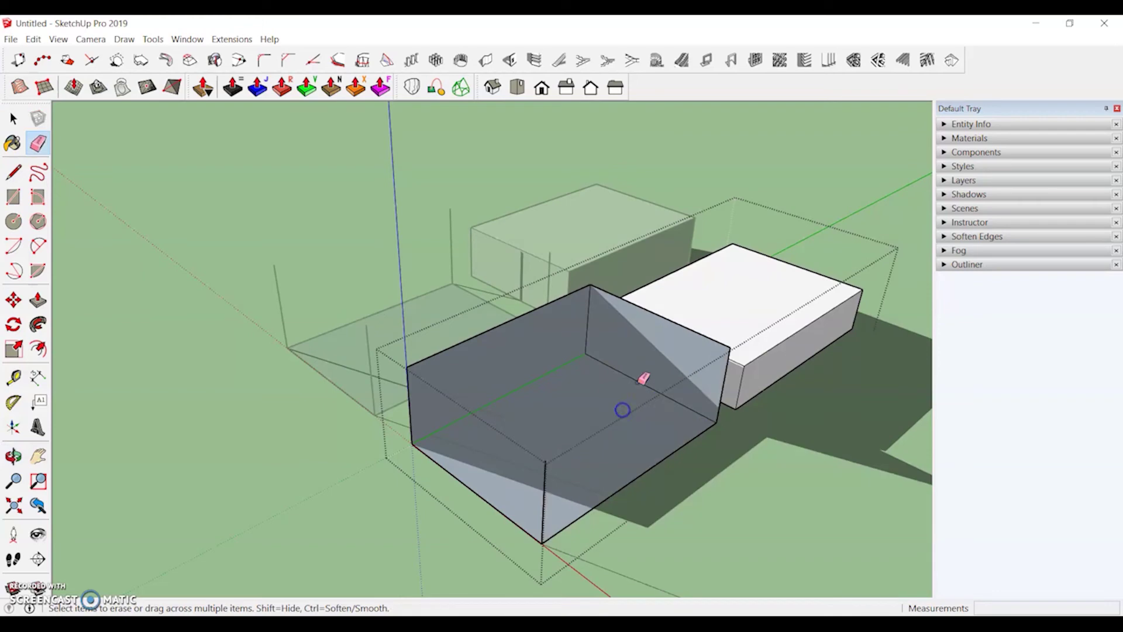
left_click(670, 321)
left_click(519, 314)
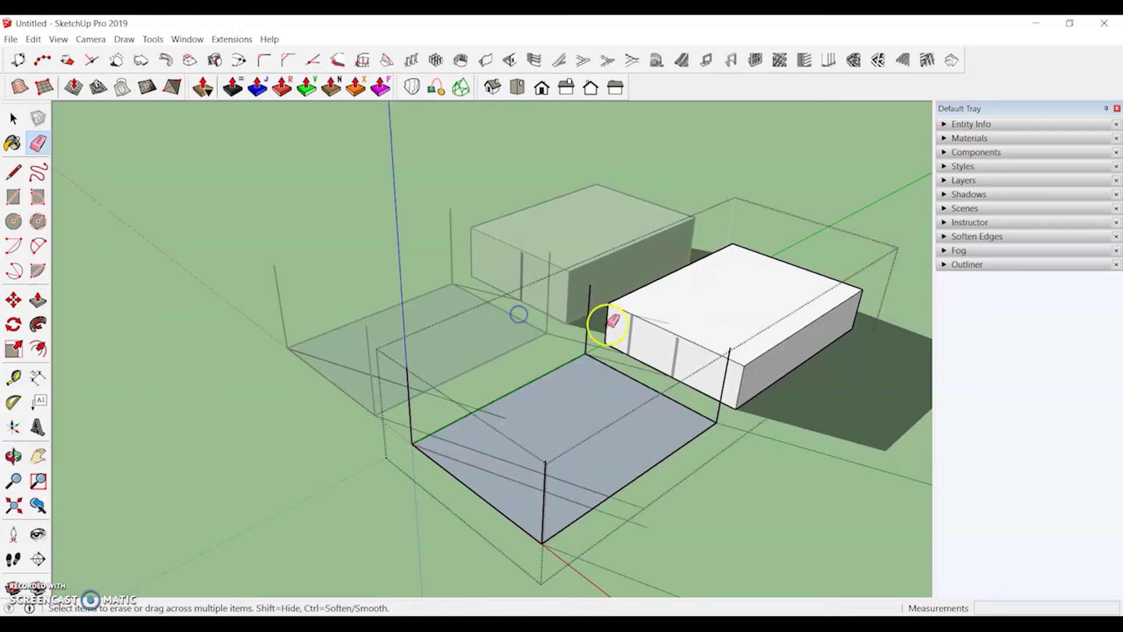
mouse_move(519, 314)
middle_mouse_down()
mouse_move(534, 296)
mouse_move(526, 256)
mouse_move(729, 305)
middle_mouse_up()
scroll(798, 363, "up", 2)
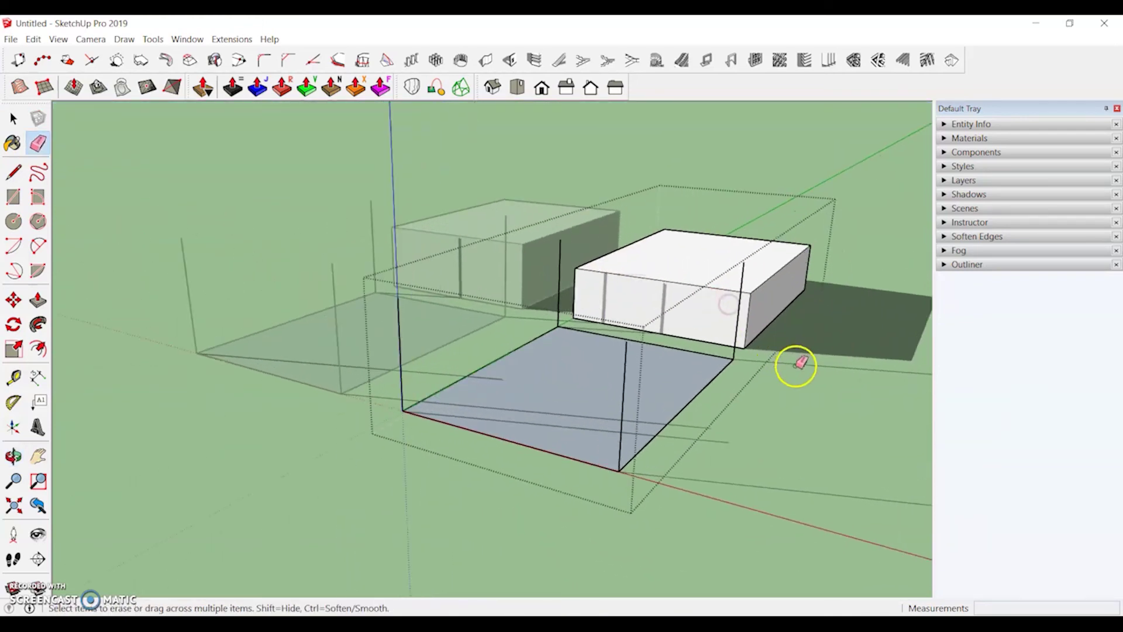
key("space")
left_click(810, 363)
scroll(810, 363, "down", 2)
mouse_move(810, 363)
middle_mouse_down()
mouse_move(804, 377)
mouse_move(741, 342)
middle_mouse_up()
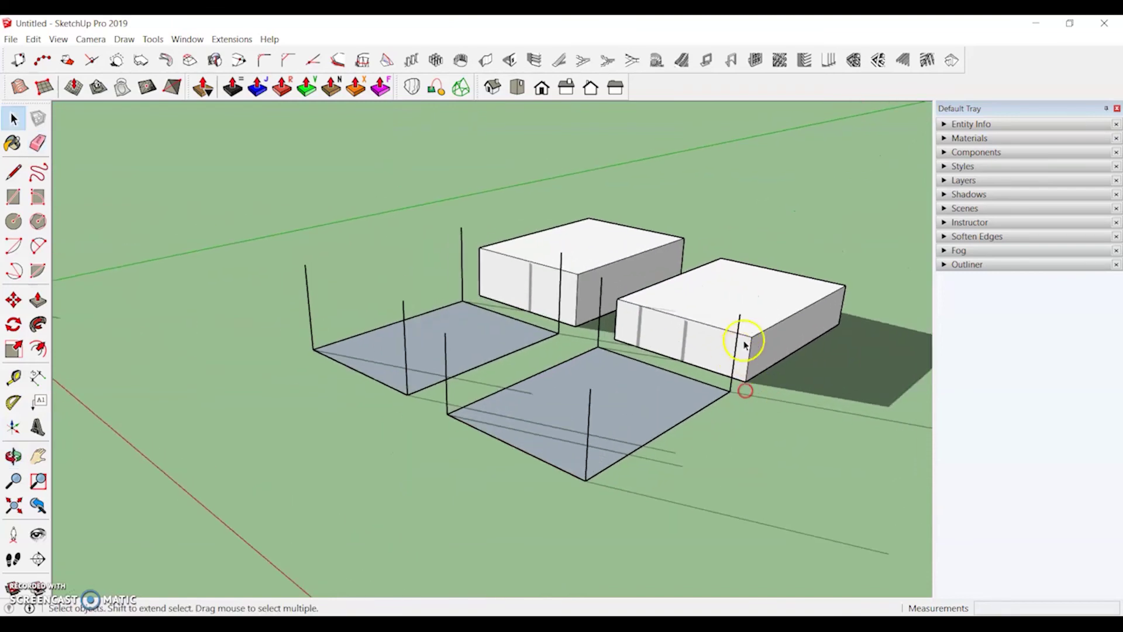
Open the grouped pair of blocks for editing, select individual faces and edges inside it, and close the group
left_click(745, 342)
left_click(581, 265)
left_click(514, 412)
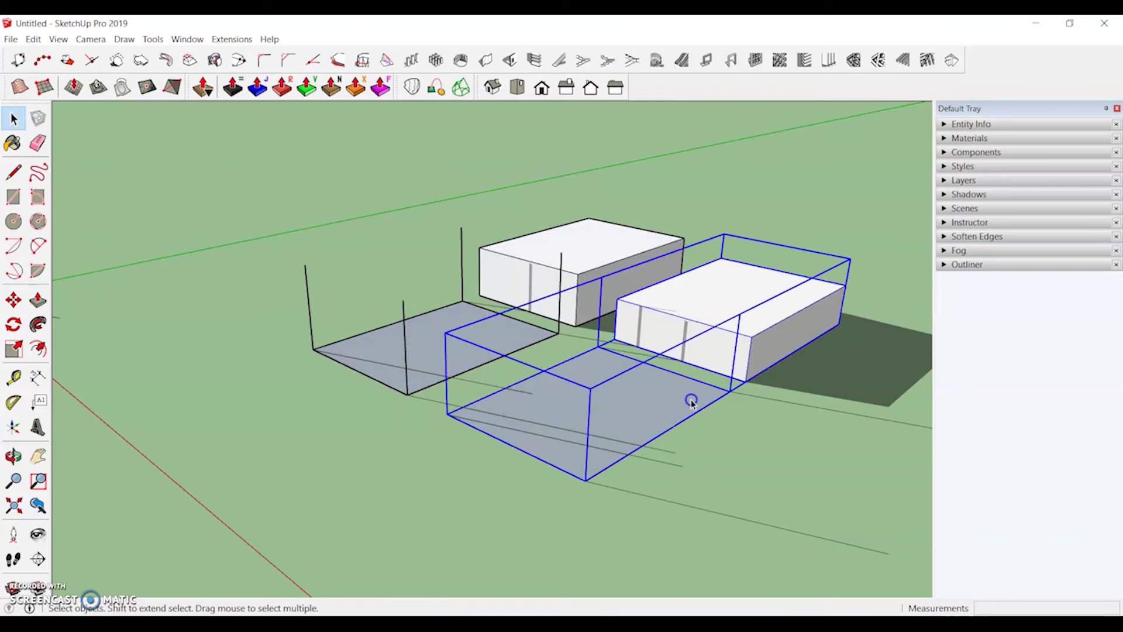
double_click(760, 336)
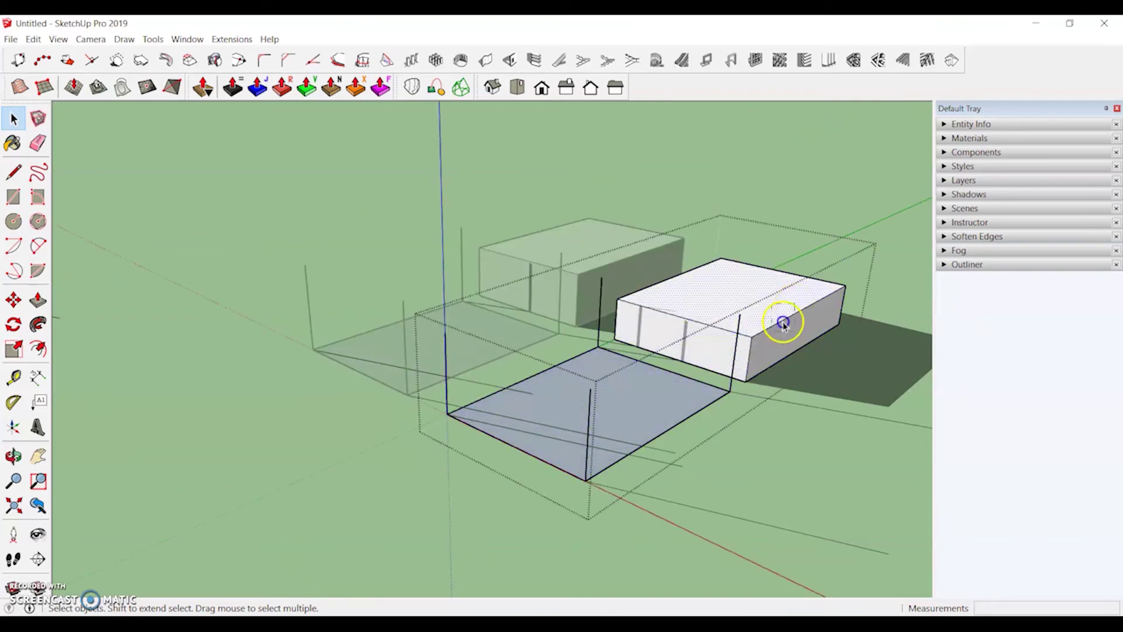
left_click(690, 387)
left_click(619, 459)
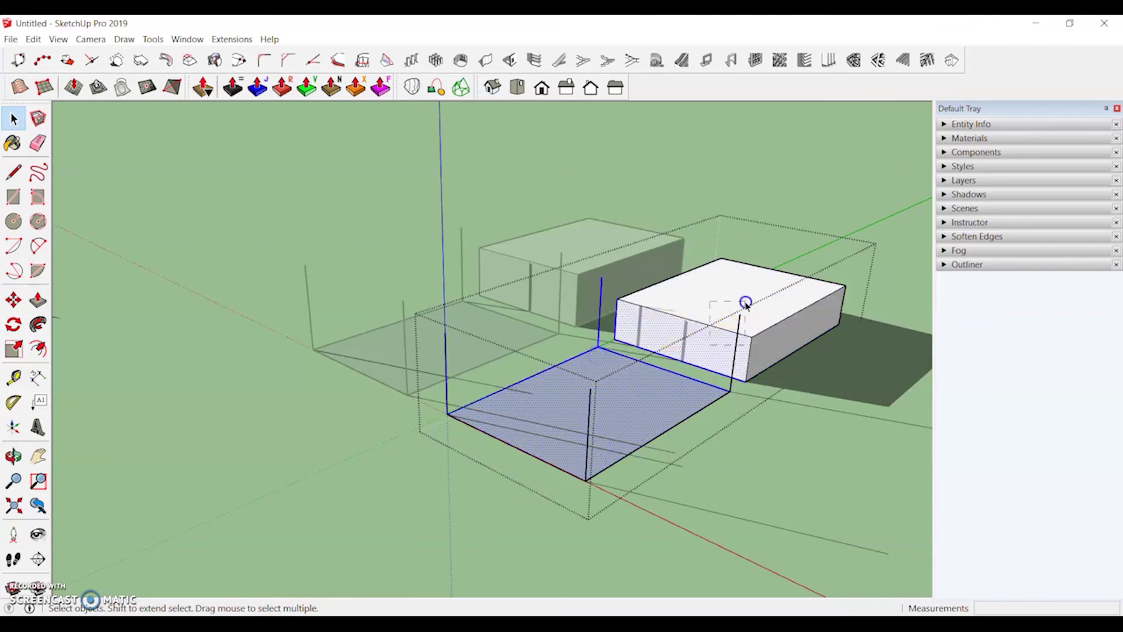
left_click(672, 374, "shift")
left_click(734, 419)
Draw a rectangle about 3.89 m by 3.49 m on the open ground in front of the existing blocks
scroll(737, 420, "down", 4)
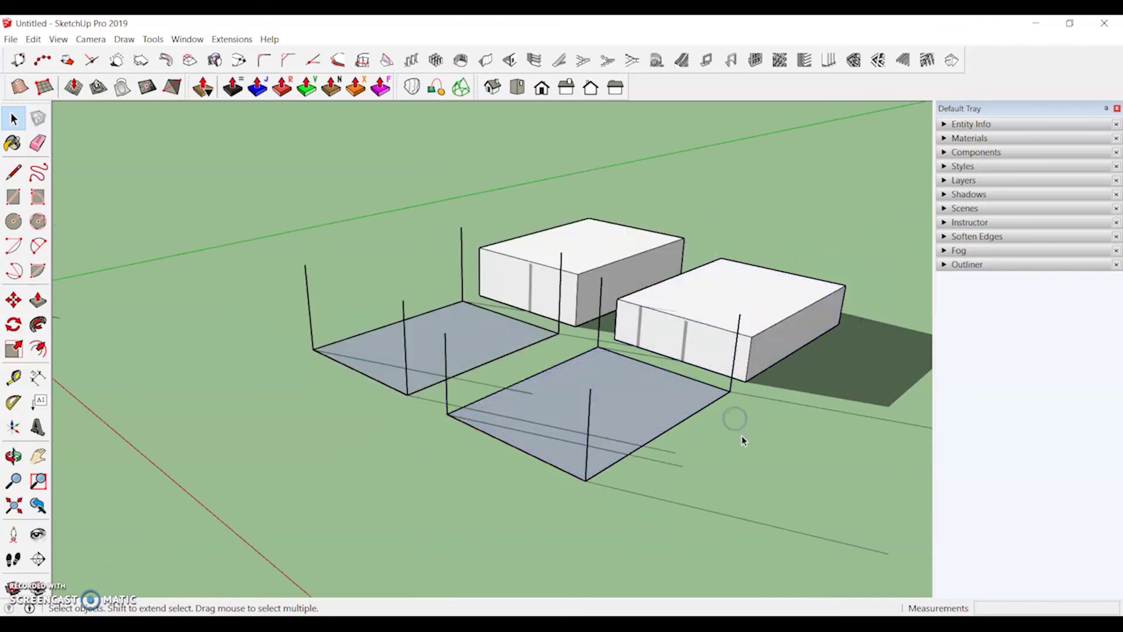
middle_click_drag(679, 404, 622, 376)
scroll(694, 440, "down", 1)
middle_click_drag(694, 440, 471, 471)
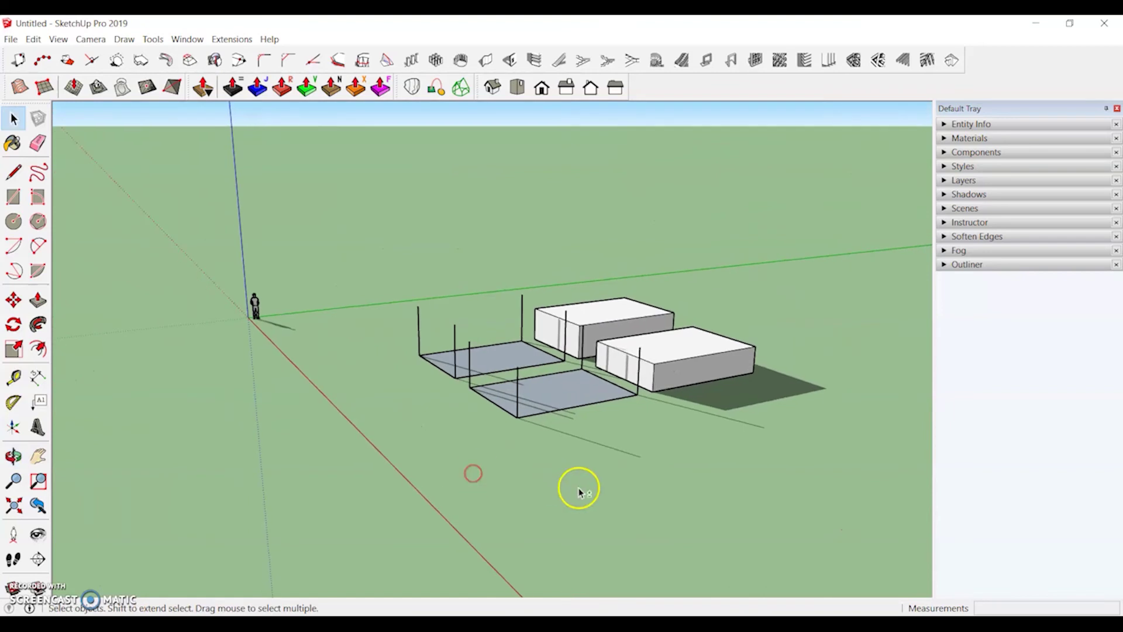
middle_click_drag(579, 486, 117, 299)
left_click(13, 197)
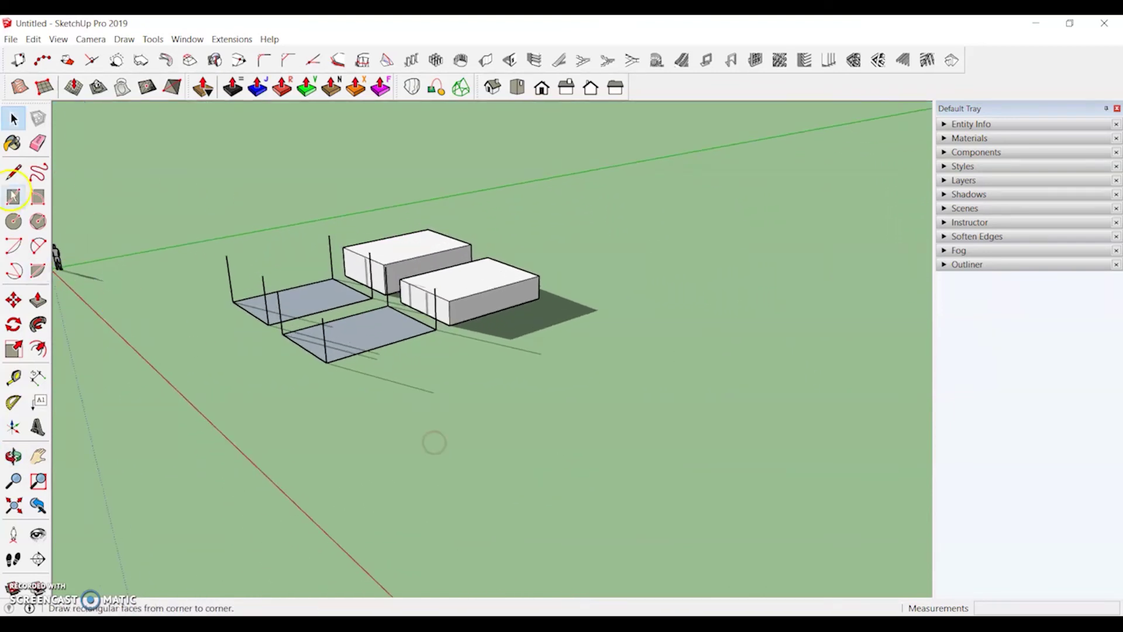
left_click(426, 435)
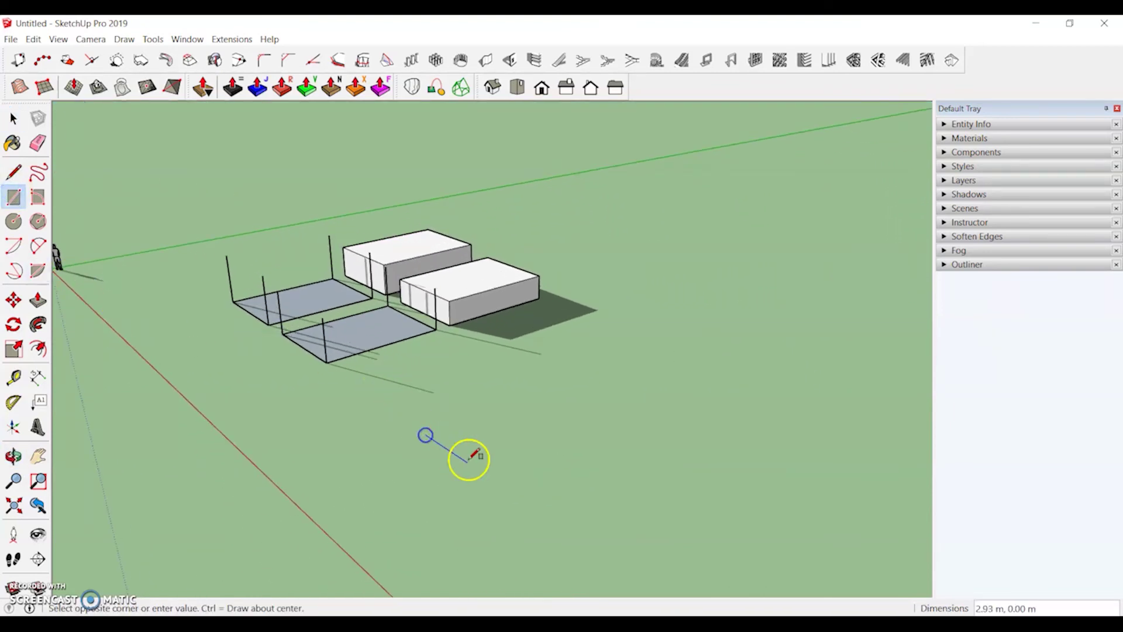
left_click(545, 444)
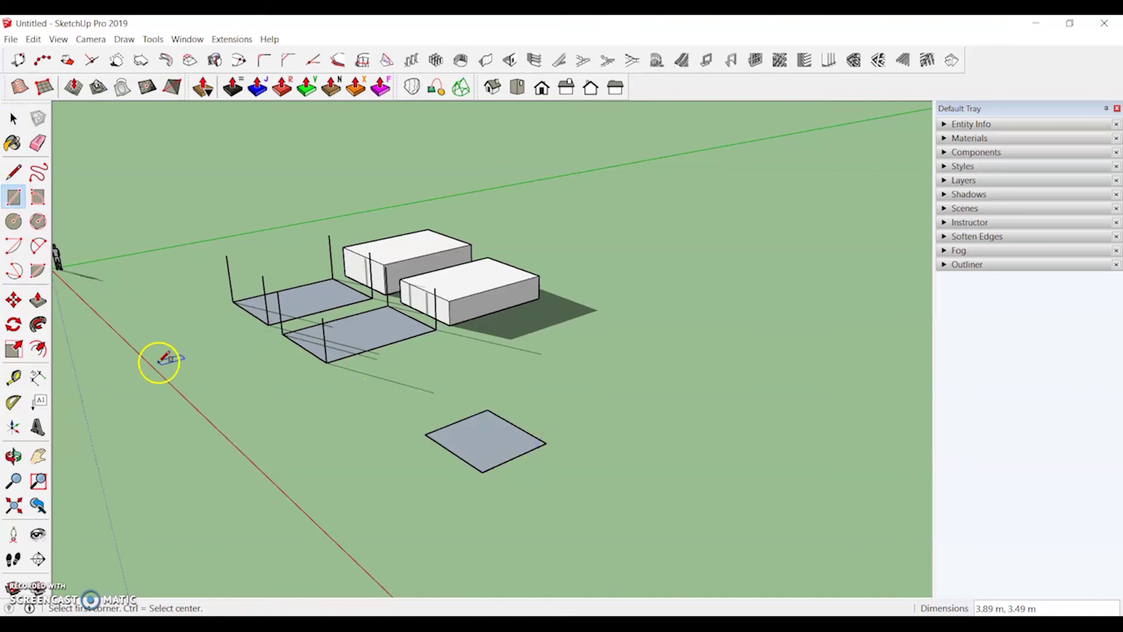
Draw a large circle beside the rectangle and three smaller circles next to it with radii of about 1.01, 0.97 and 0.81 m
left_click(13, 221)
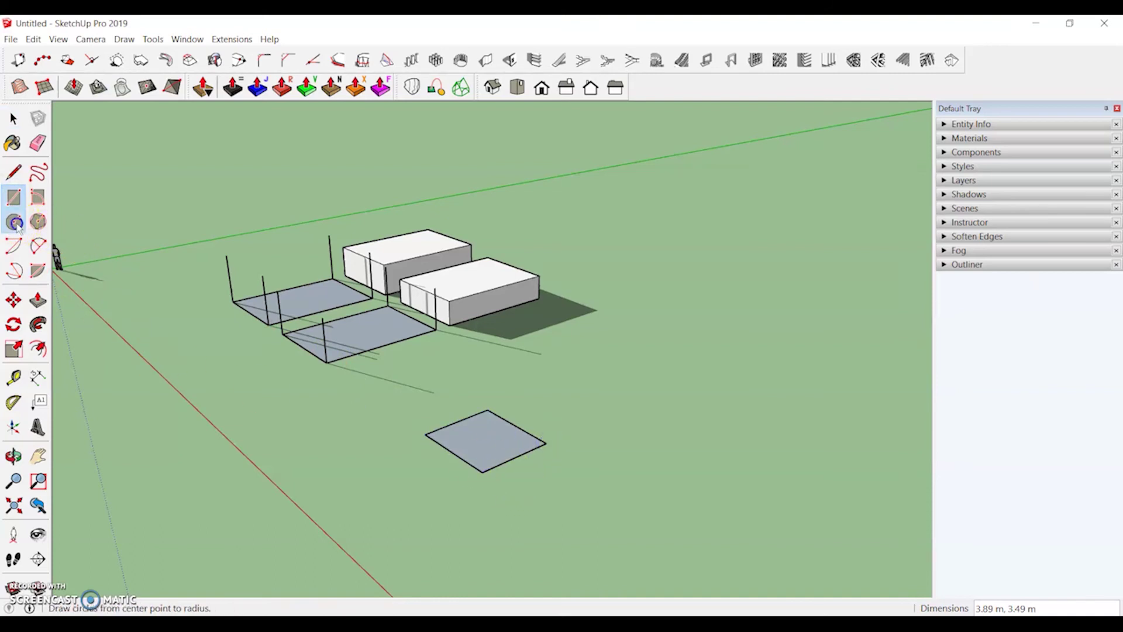
left_click(612, 394)
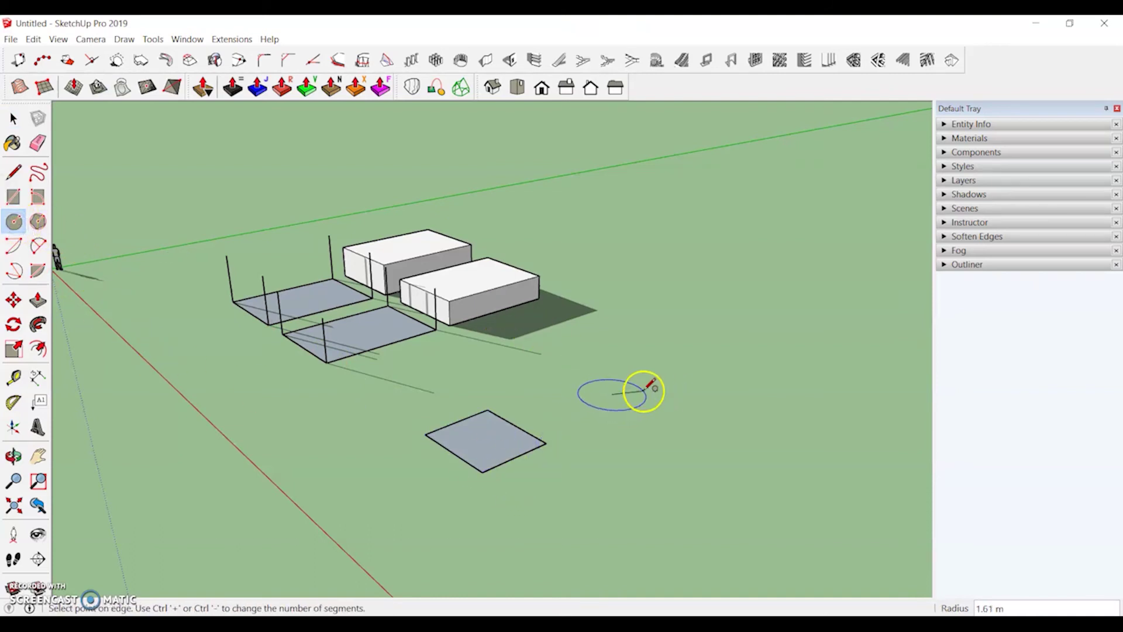
left_click(651, 387)
middle_click_drag(680, 427, 494, 436)
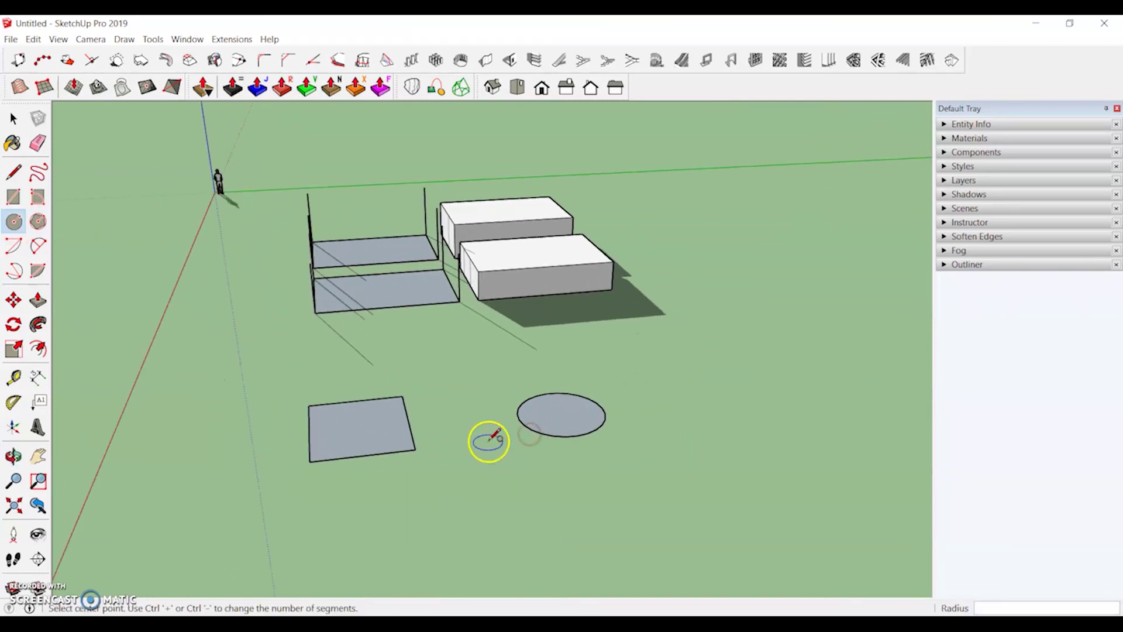
left_click(612, 448)
left_click(642, 451)
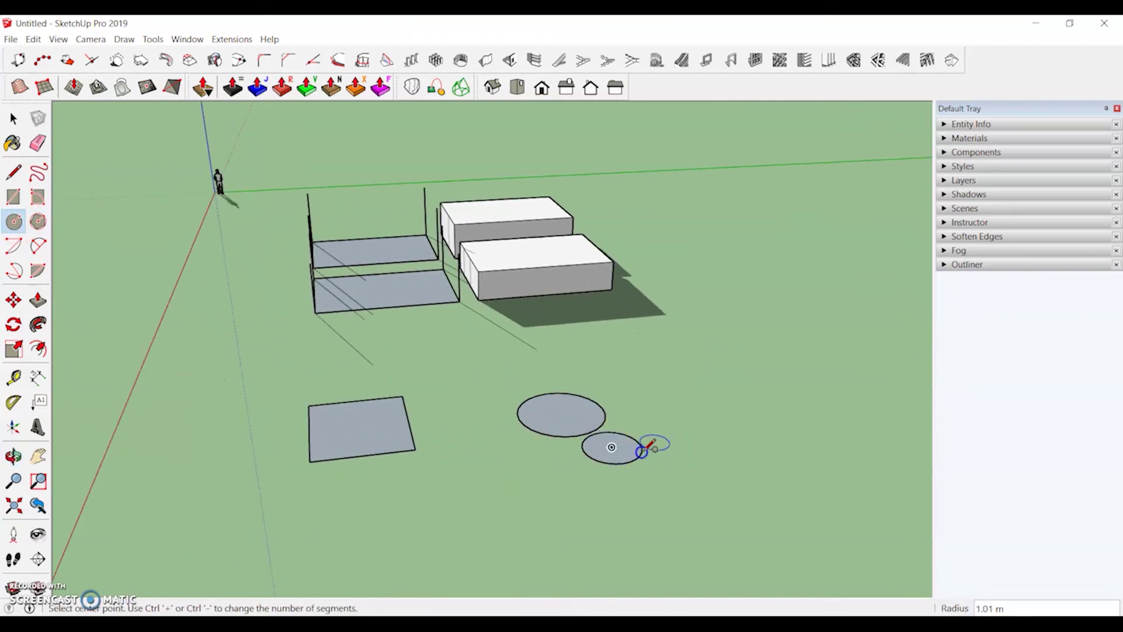
left_click(645, 412)
left_click(665, 420)
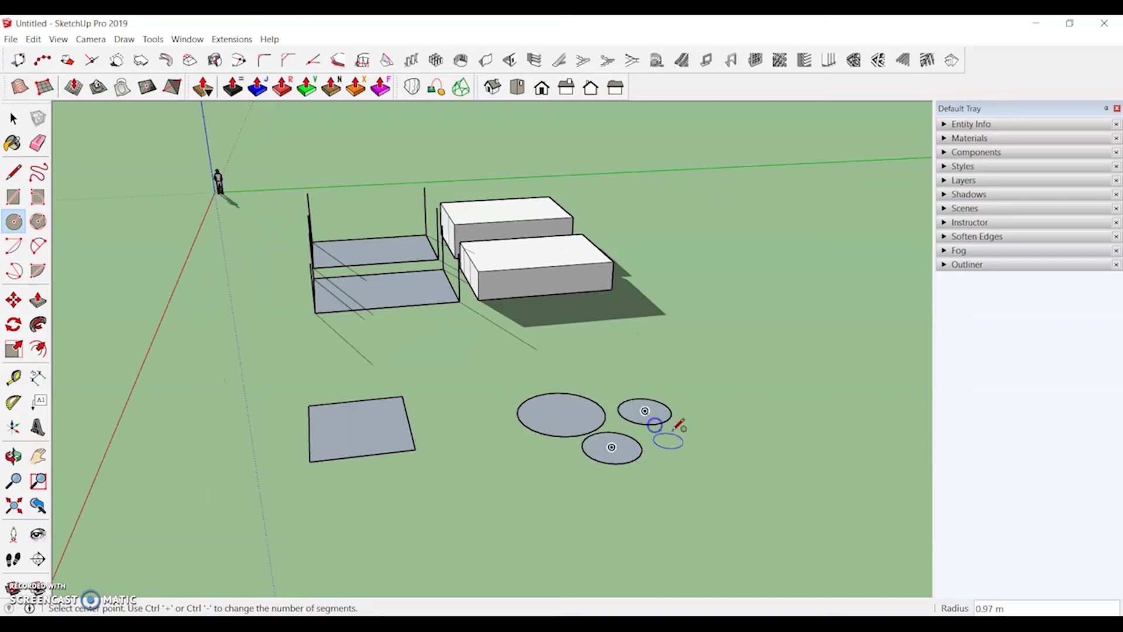
left_click(667, 441)
left_click(690, 444)
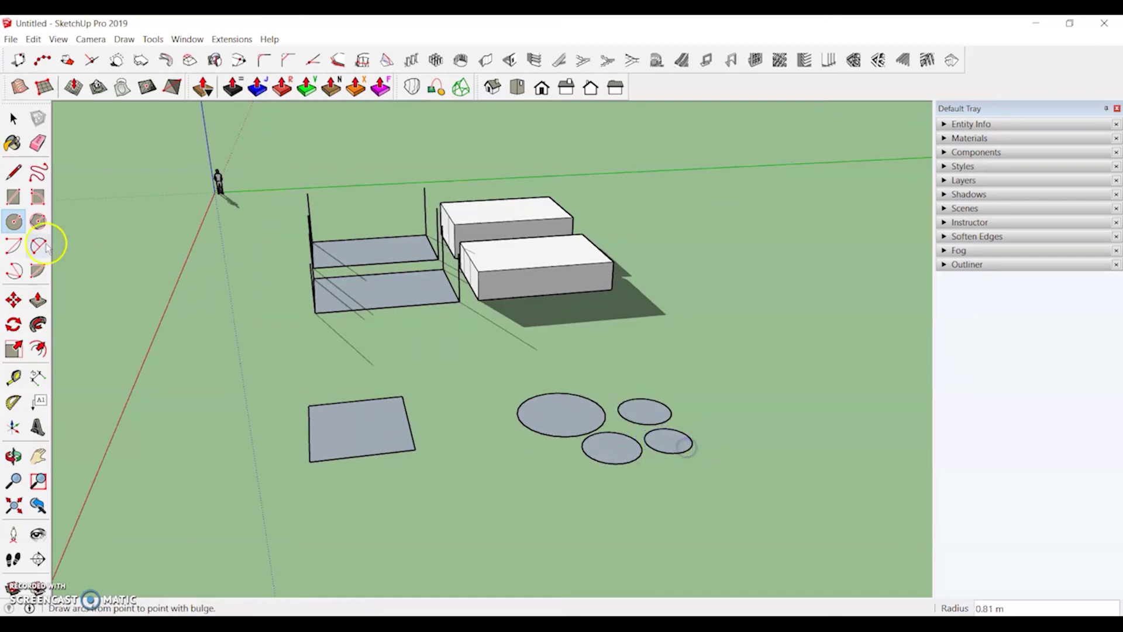
Draw four smaller rectangles of different sizes on the ground around the large rectangle
left_click(14, 196)
left_click(255, 472)
left_click_drag(256, 472, 303, 518)
left_click_drag(337, 480, 396, 548)
left_click_drag(413, 471, 477, 508)
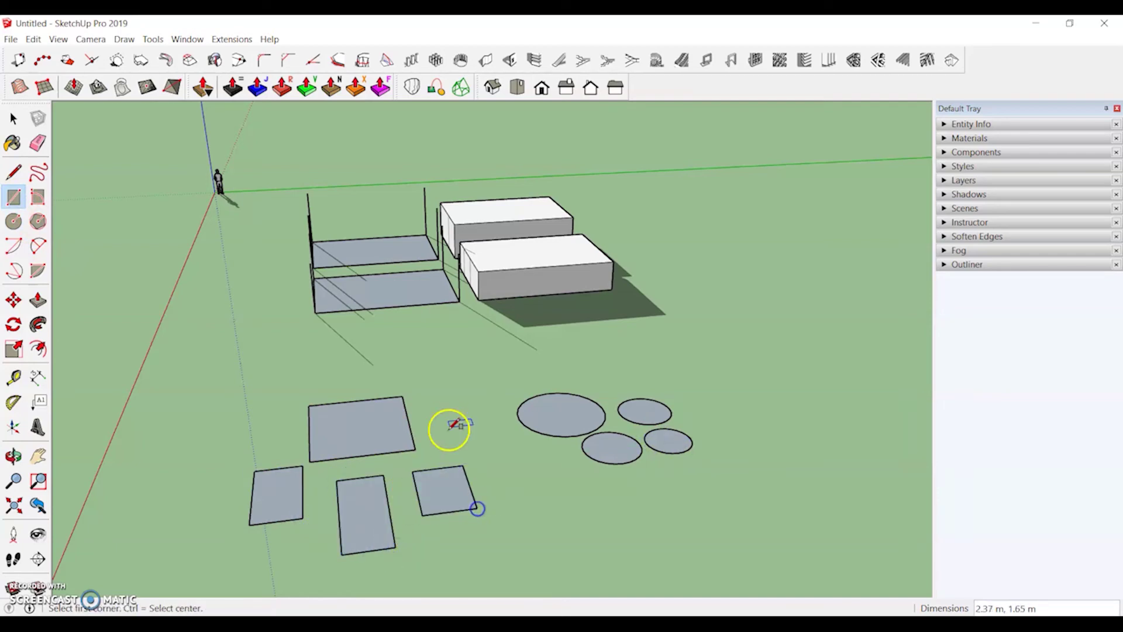
left_click_drag(432, 411, 477, 463)
key("space")
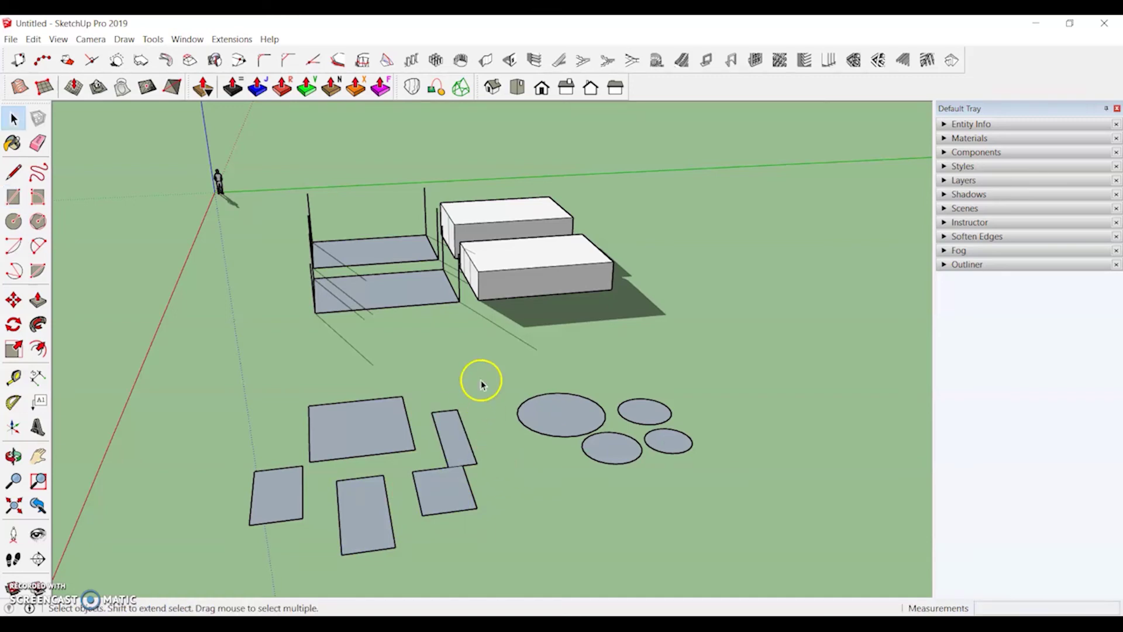
Push/Pull the large rectangle up 1 m into a box
middle_click_drag(466, 447, 193, 357)
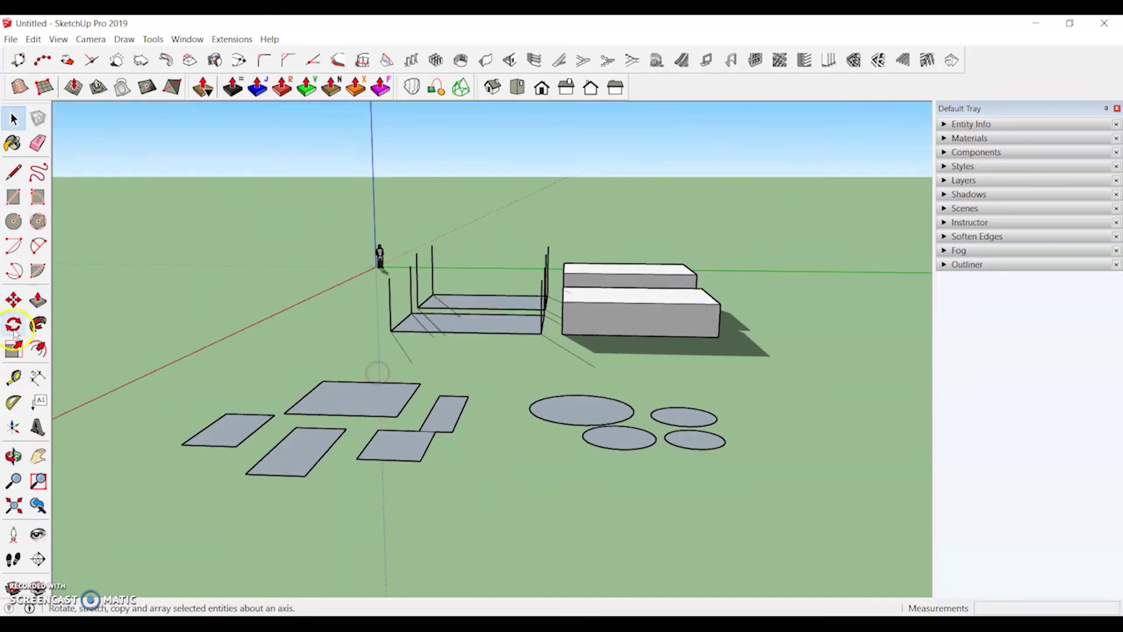
left_click(31, 303)
middle_click_drag(175, 409, 356, 431)
left_click_drag(357, 430, 356, 405)
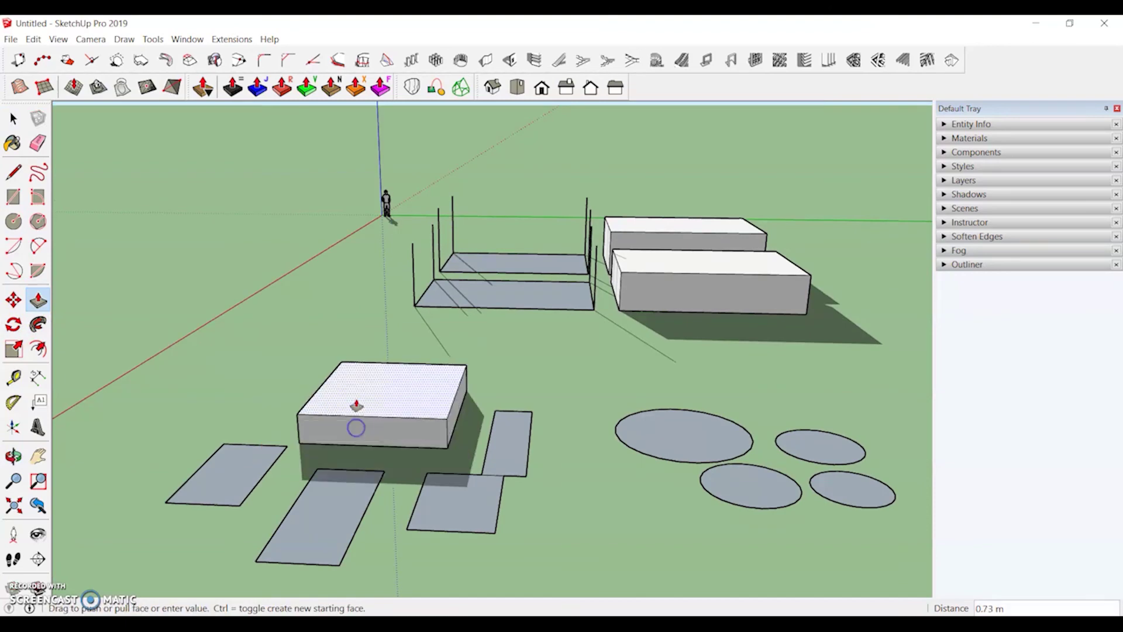
type("1")
key("Return")
Extrude the four smaller rectangles by the same 1 m height as the large box
left_click(503, 444)
left_click(510, 443)
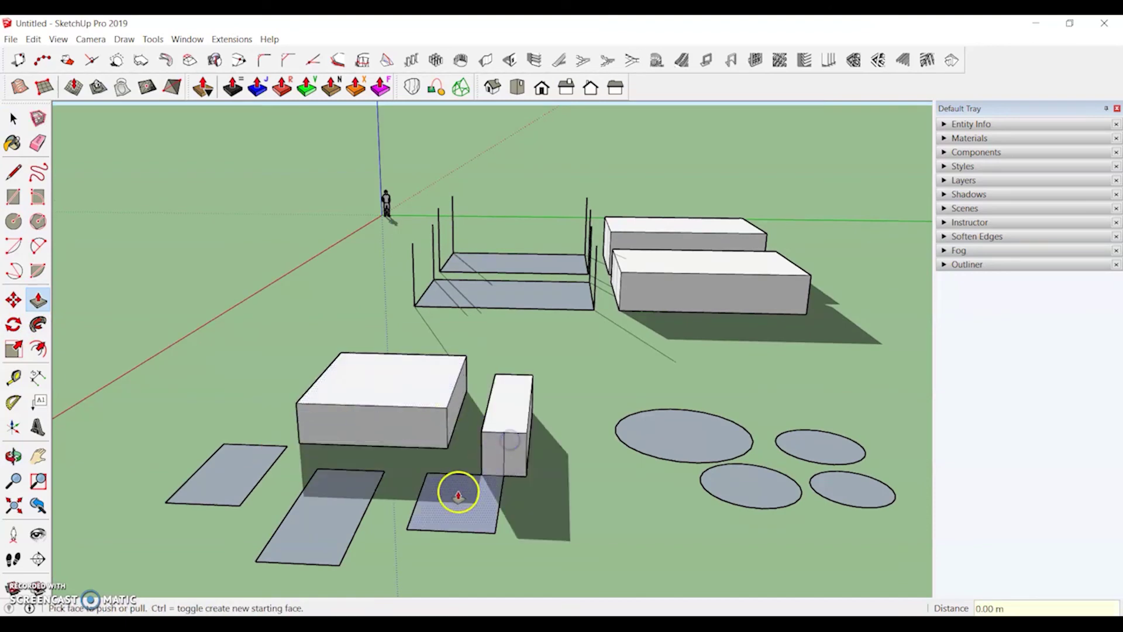
double_click(458, 493)
double_click(325, 506)
double_click(251, 477)
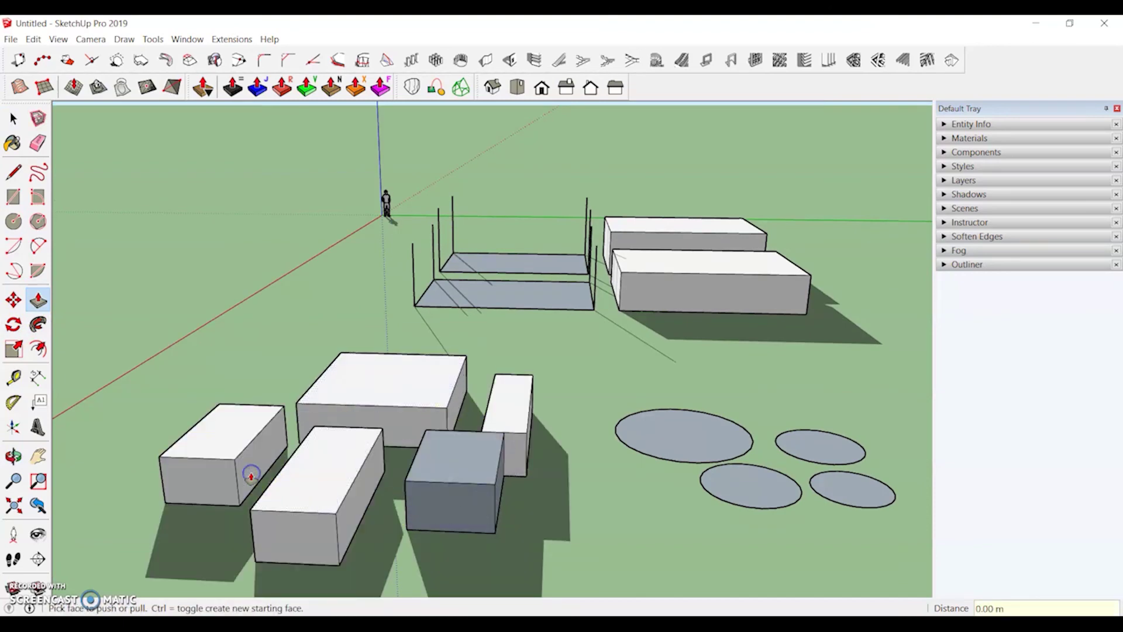
Extrude all four circles into cylinders using the same 1 m height
double_click(697, 448)
double_click(740, 485)
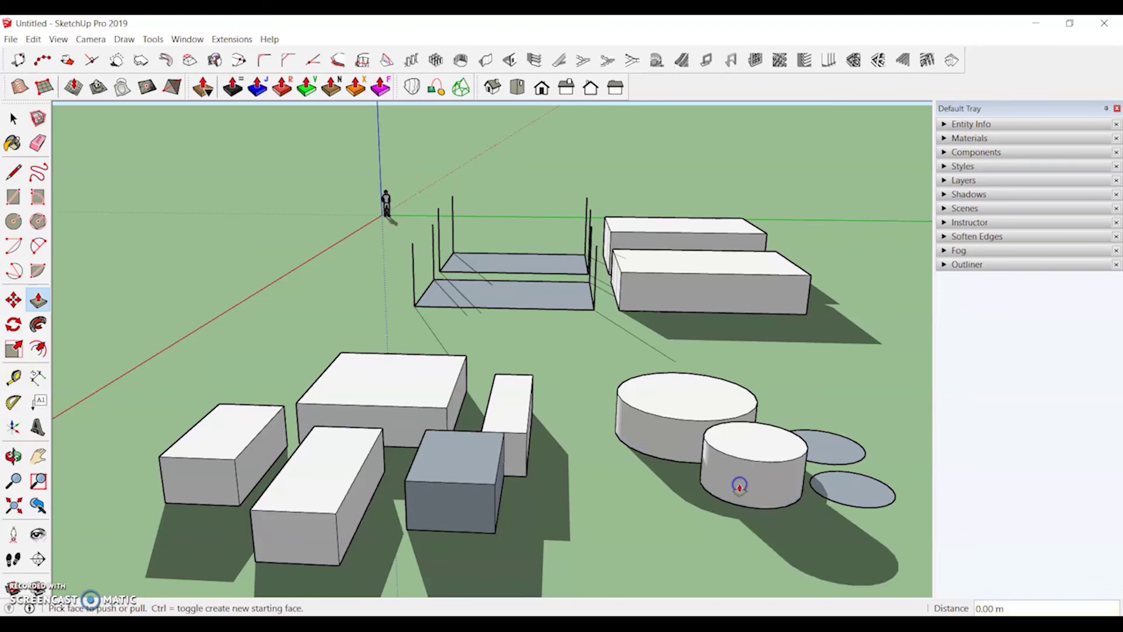
double_click(812, 445)
double_click(853, 475)
middle_click_drag(549, 505, 526, 531)
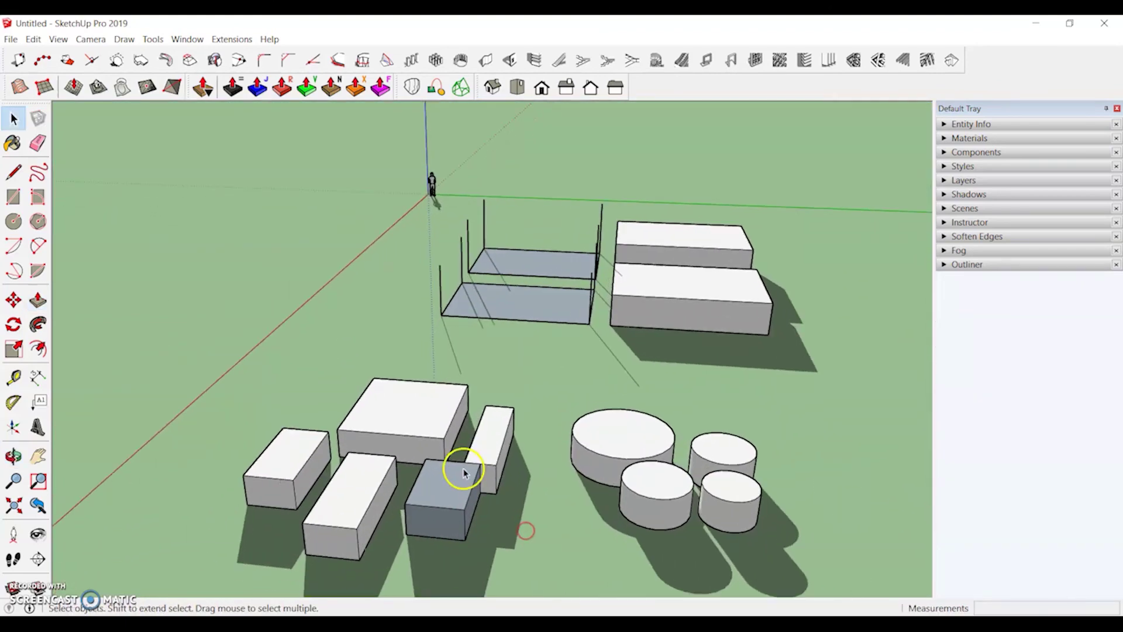
Select the five new boxes and make them one group
left_click_drag(314, 533, 304, 535)
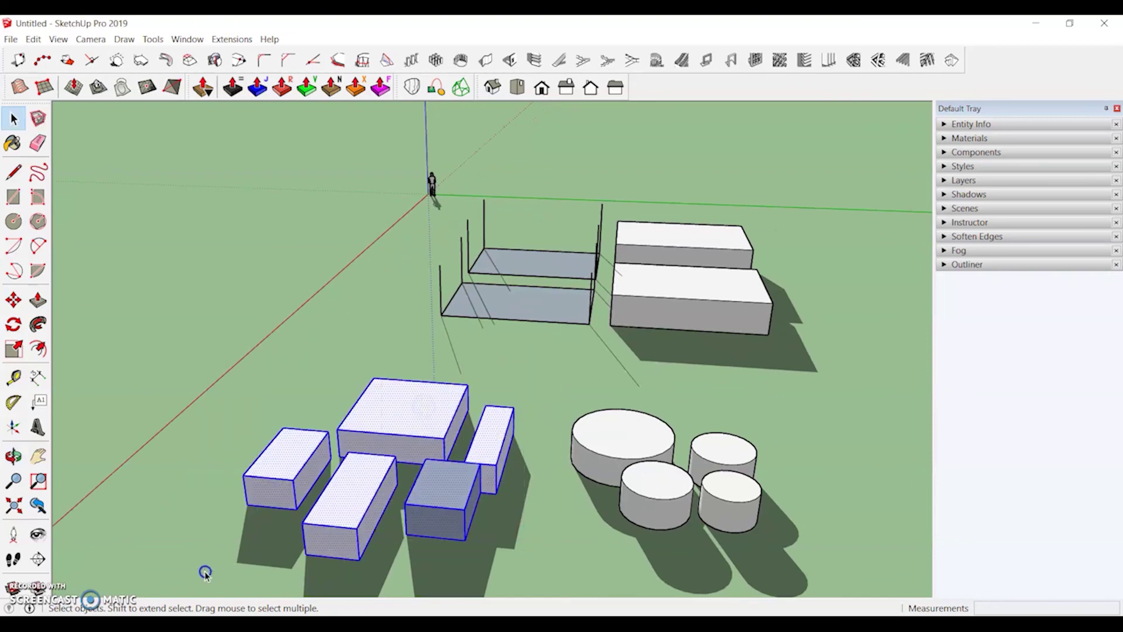
right_click(372, 214)
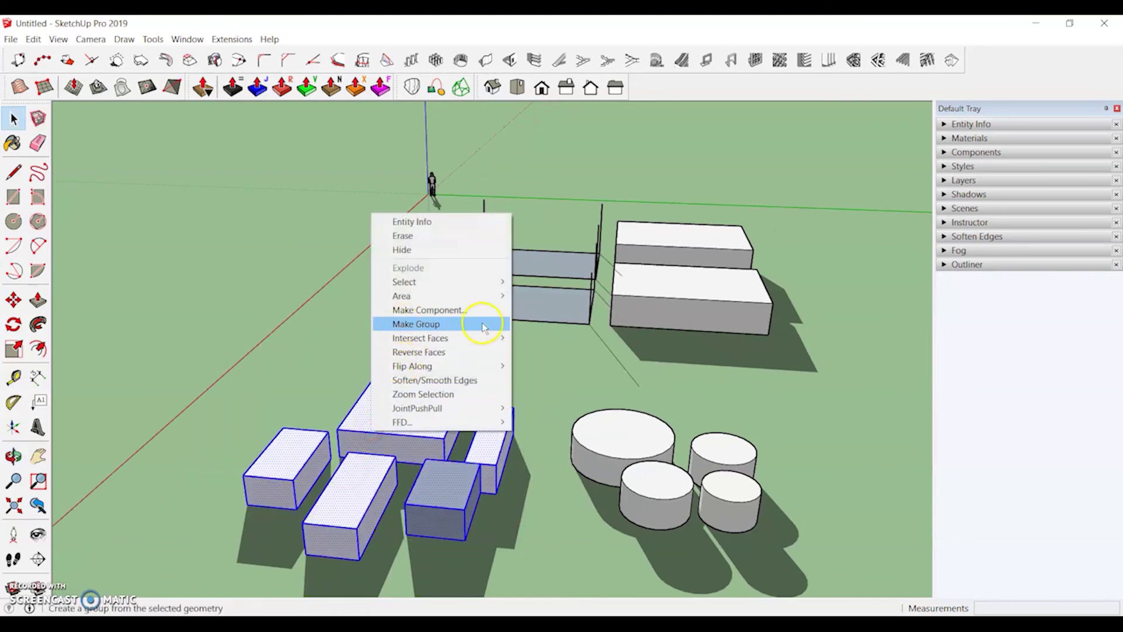
left_click(429, 325)
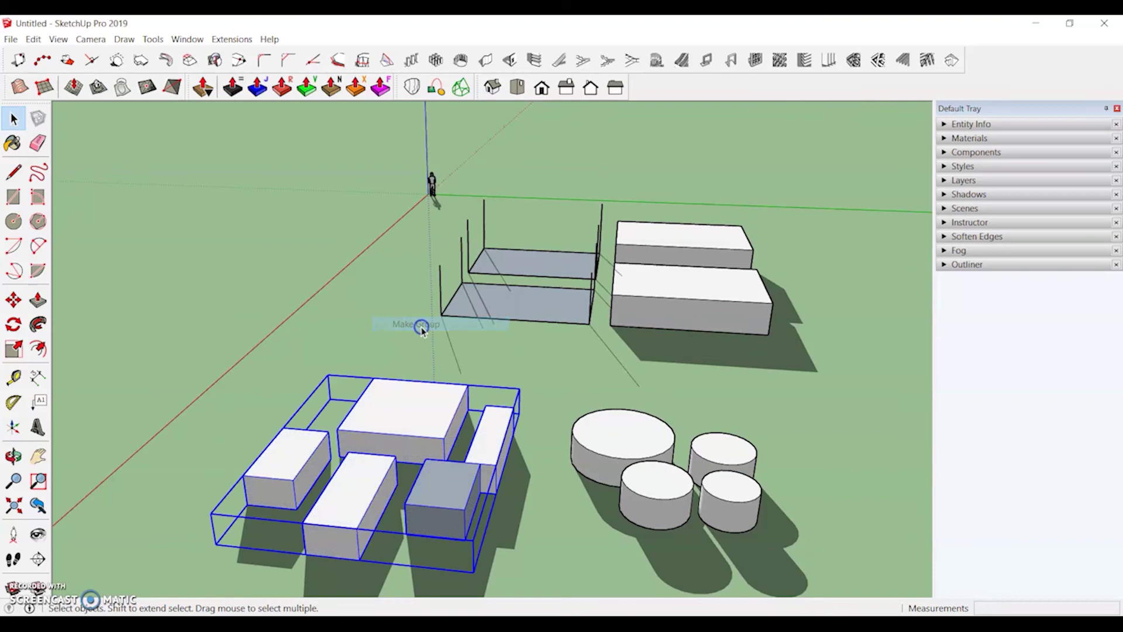
Select the four cylinders and make them a separate group
left_click(554, 416)
left_click_drag(565, 537, 566, 536)
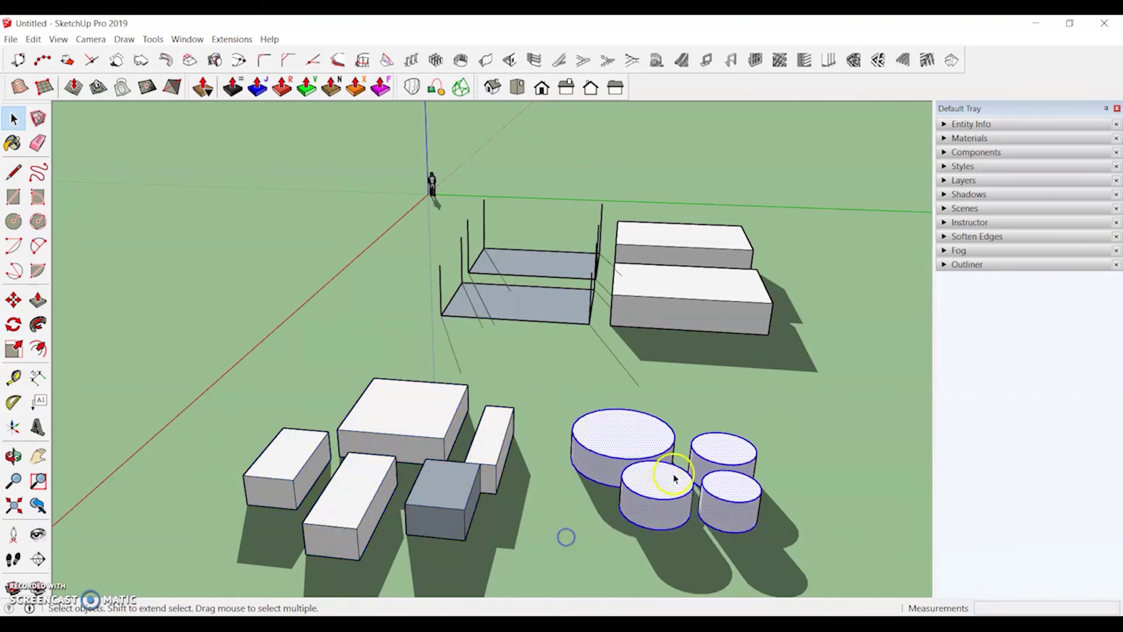
right_click(673, 473)
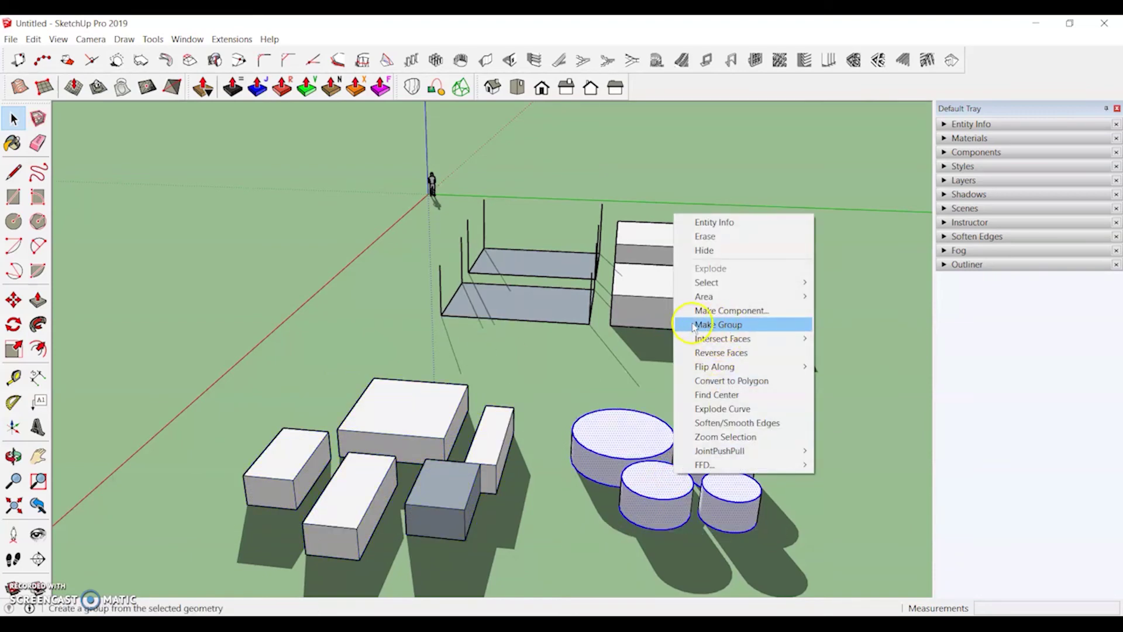
left_click(754, 325)
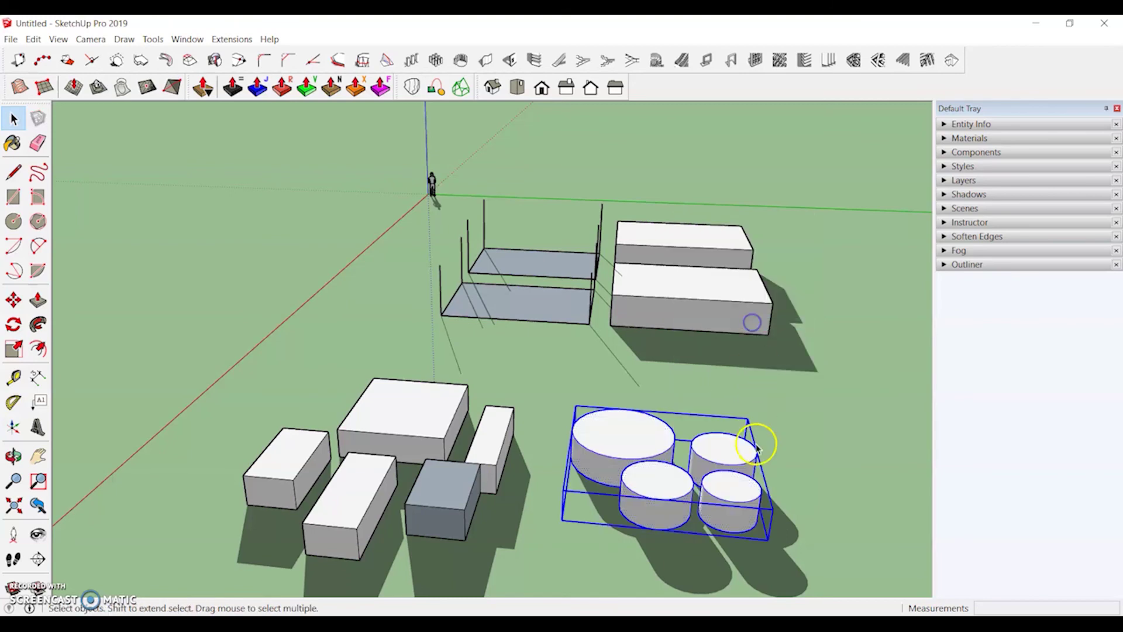
Select the box group and the cylinder group in turn to check that each behaves as a single object
scroll(587, 370, "down", 5)
left_click(444, 451)
scroll(401, 460, "up", 3)
scroll(410, 462, "up", 1)
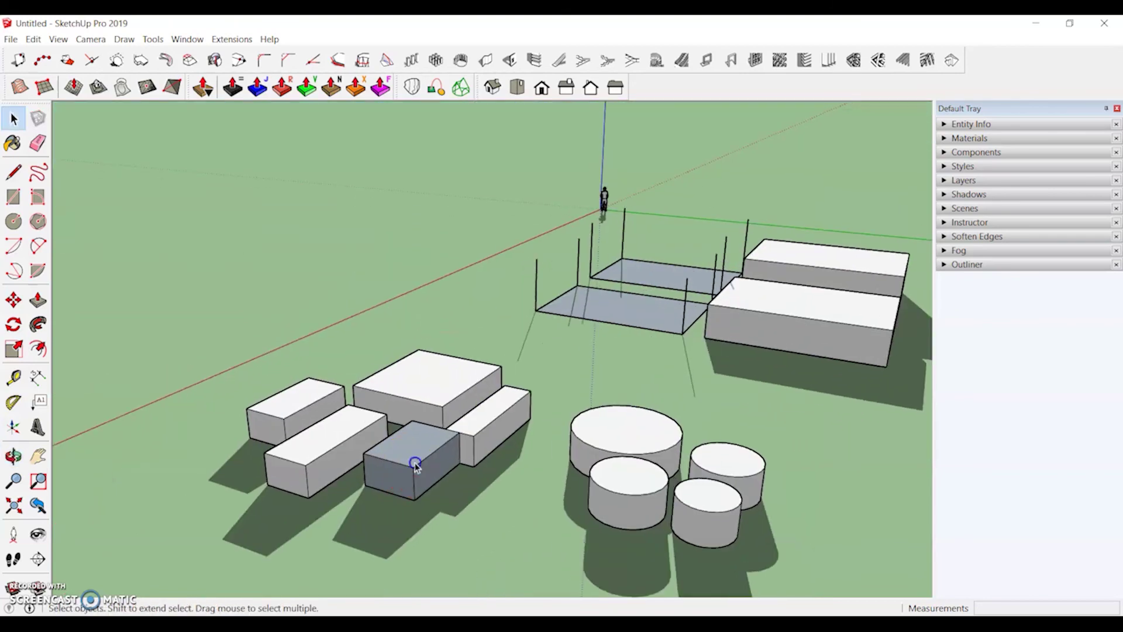
left_click(416, 464)
left_click(610, 479)
Move the box group about 2.60 m away from the cylinders, towards the red axis
left_click(481, 454)
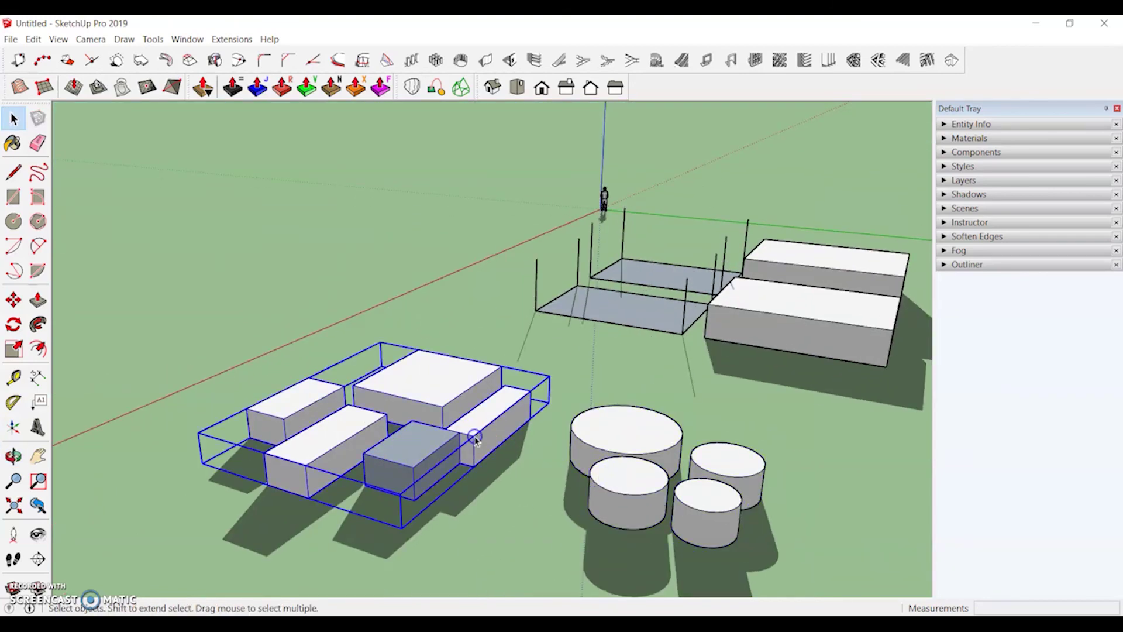
scroll(483, 478, "down", 1)
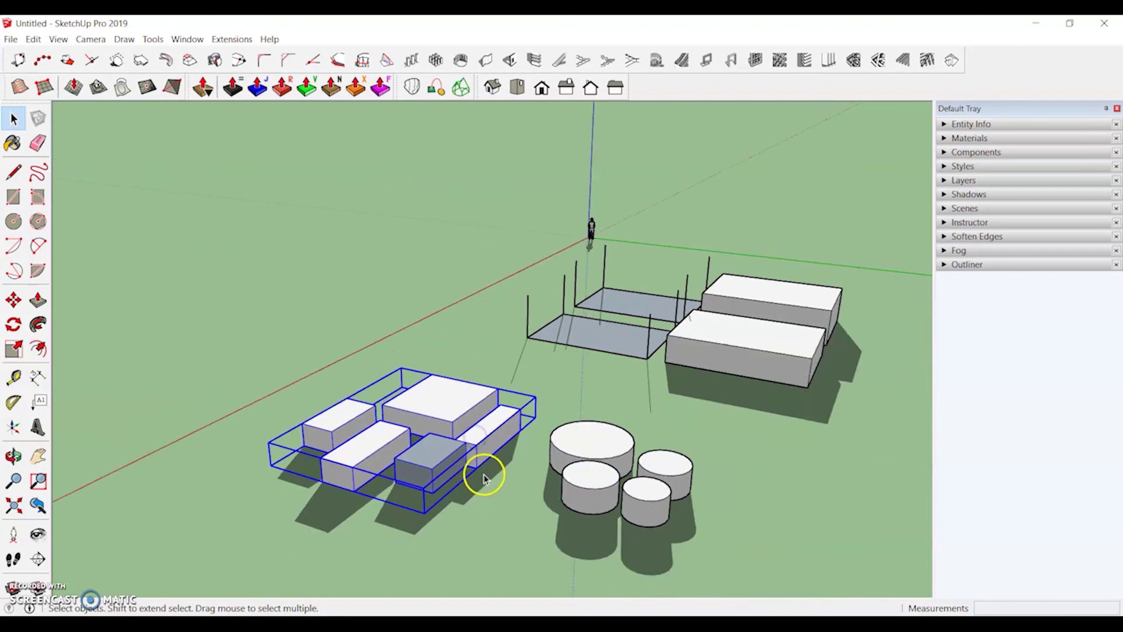
left_click(14, 300)
left_click_drag(431, 418, 366, 412)
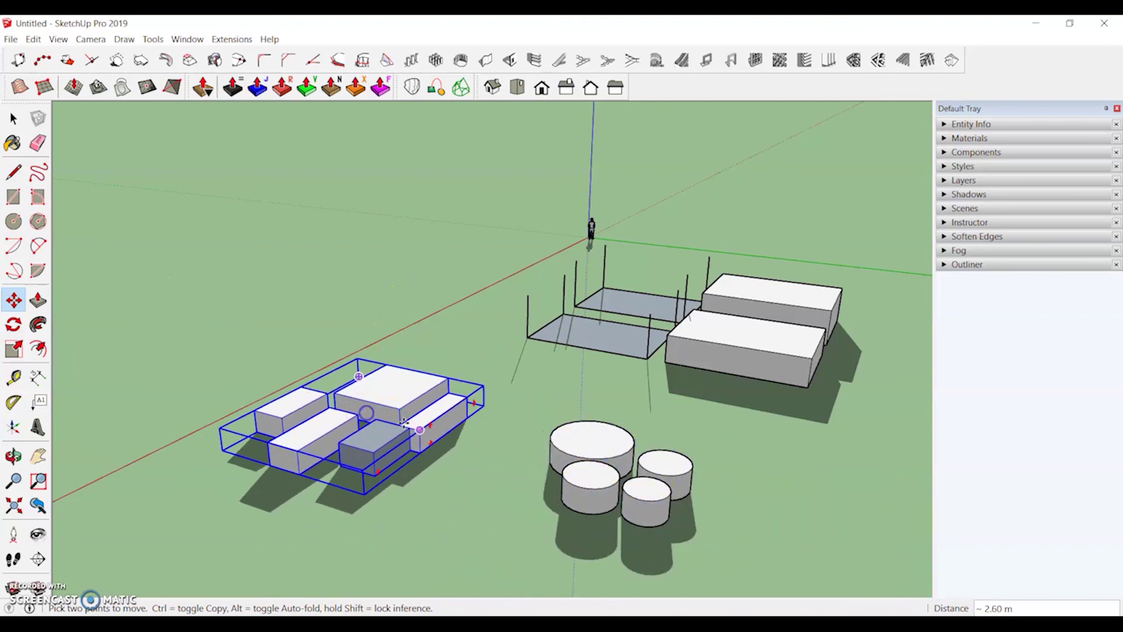
left_click(366, 412)
Move the cylinder group a short distance along the green axis, away from the box group, and clear the selection
middle_click_drag(366, 412, 478, 420)
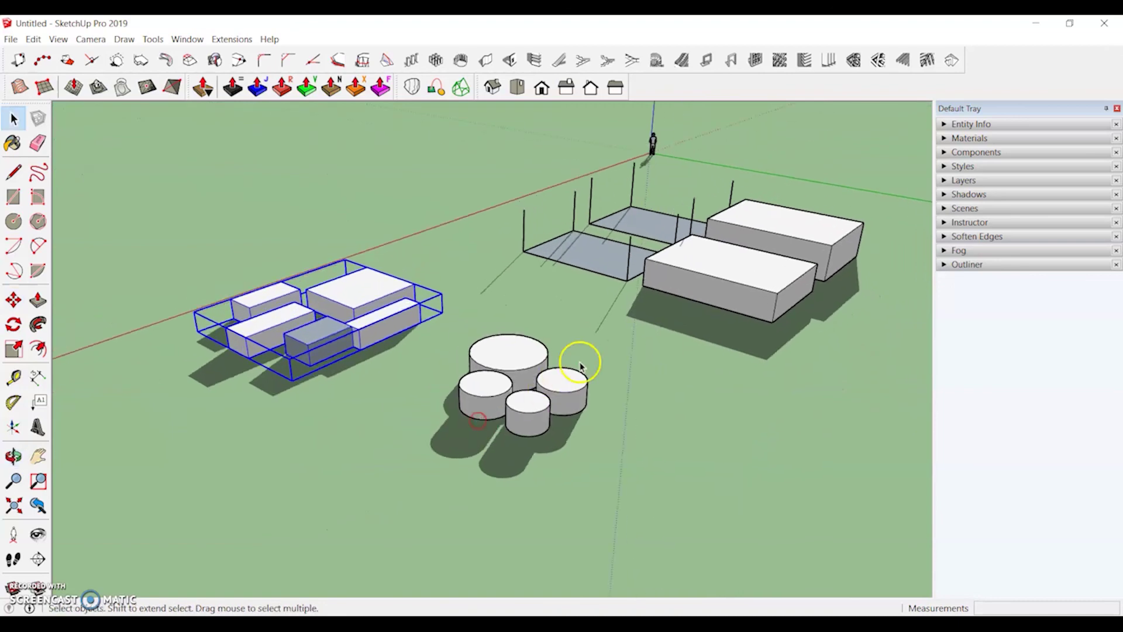
left_click(477, 460)
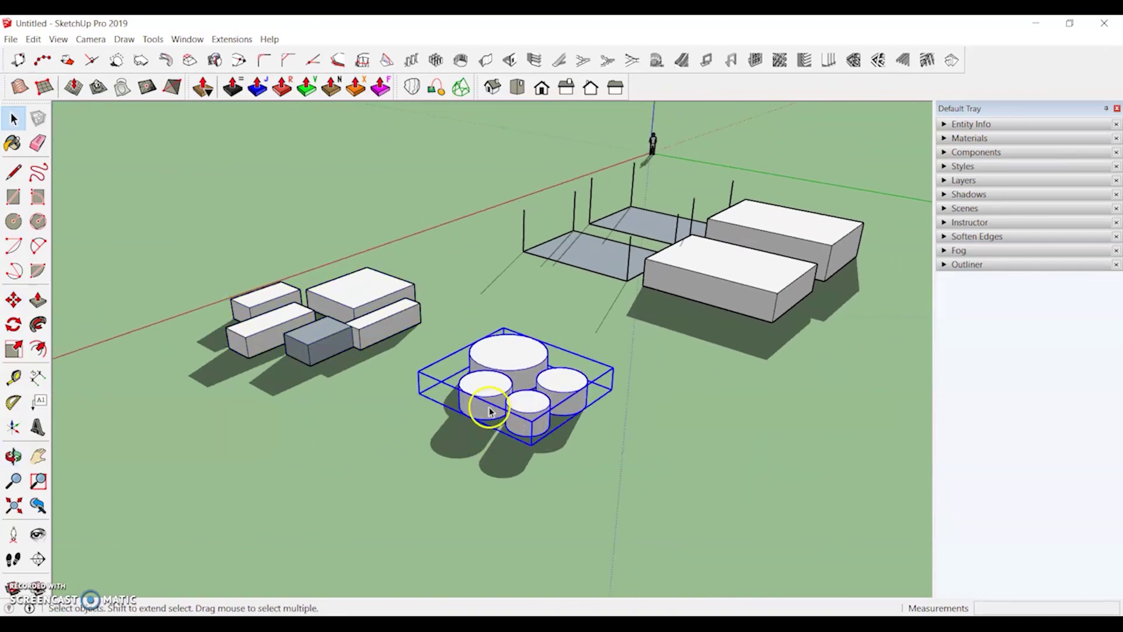
key("m")
left_click(497, 364)
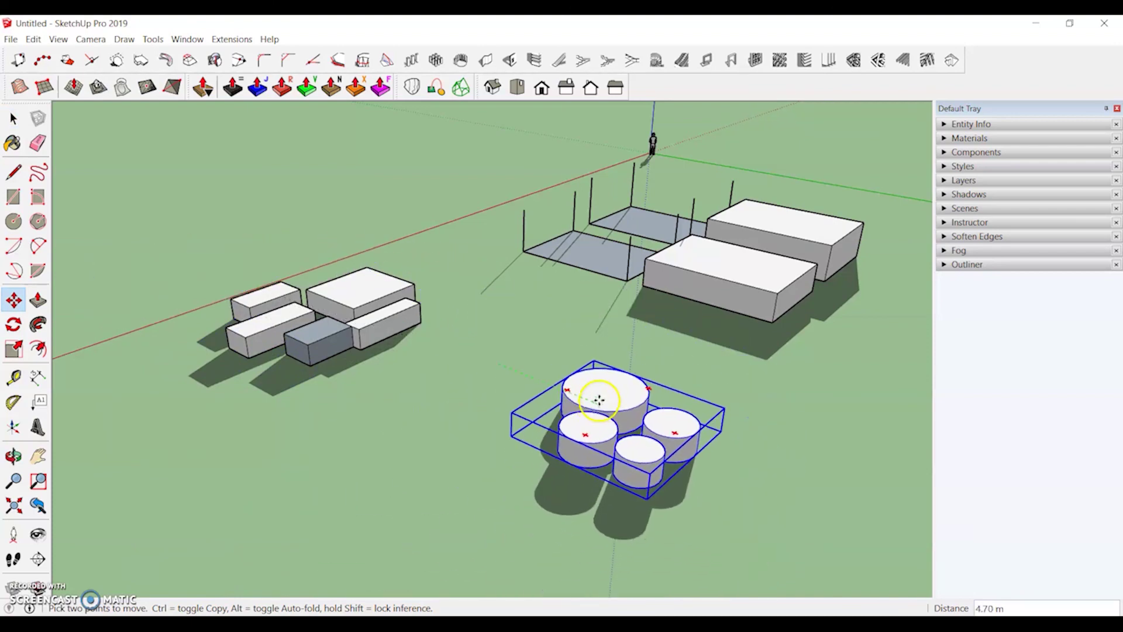
left_click(554, 376)
key("space")
left_click(445, 354)
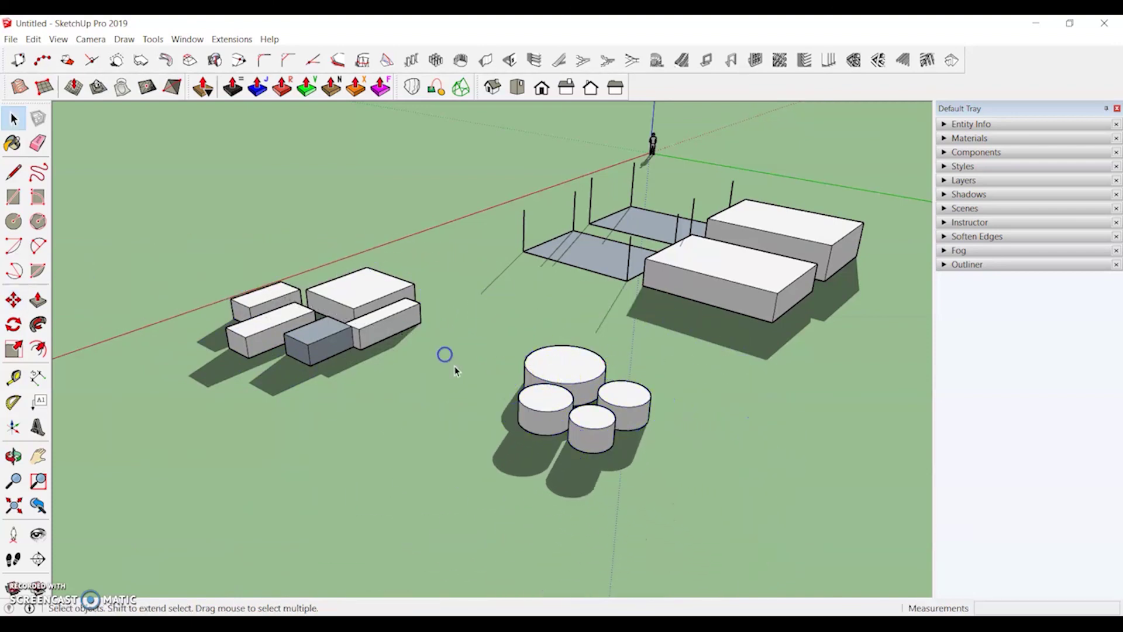
Open the box group for editing and erase all edges of the small dark-topped box so that the whole box is removed
scroll(486, 360, "up", 2)
double_click(280, 316)
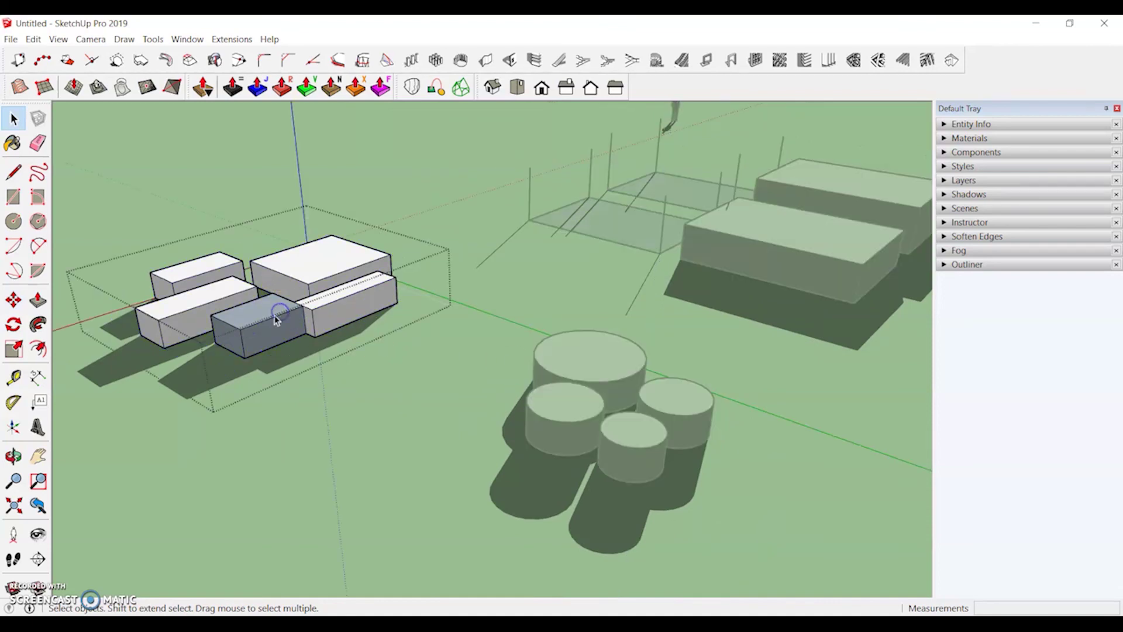
scroll(281, 316, "up", 4)
key("e")
middle_click_drag(286, 337, 466, 472)
left_click(461, 483)
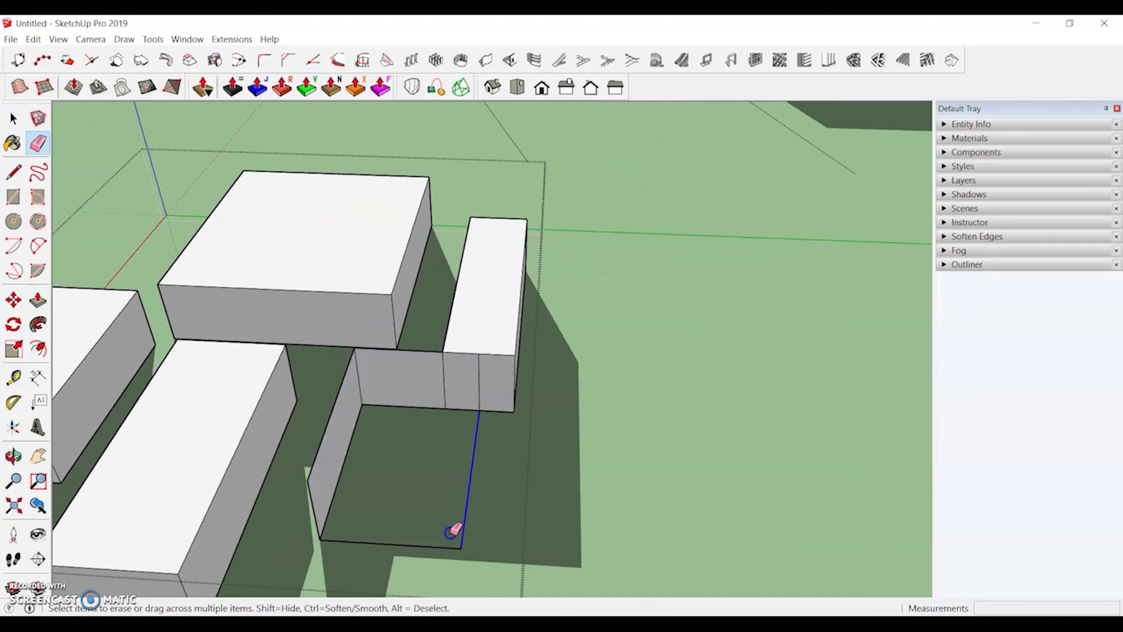
mouse_move(403, 569)
left_mouse_down()
mouse_move(381, 509)
mouse_move(472, 381)
left_mouse_up()
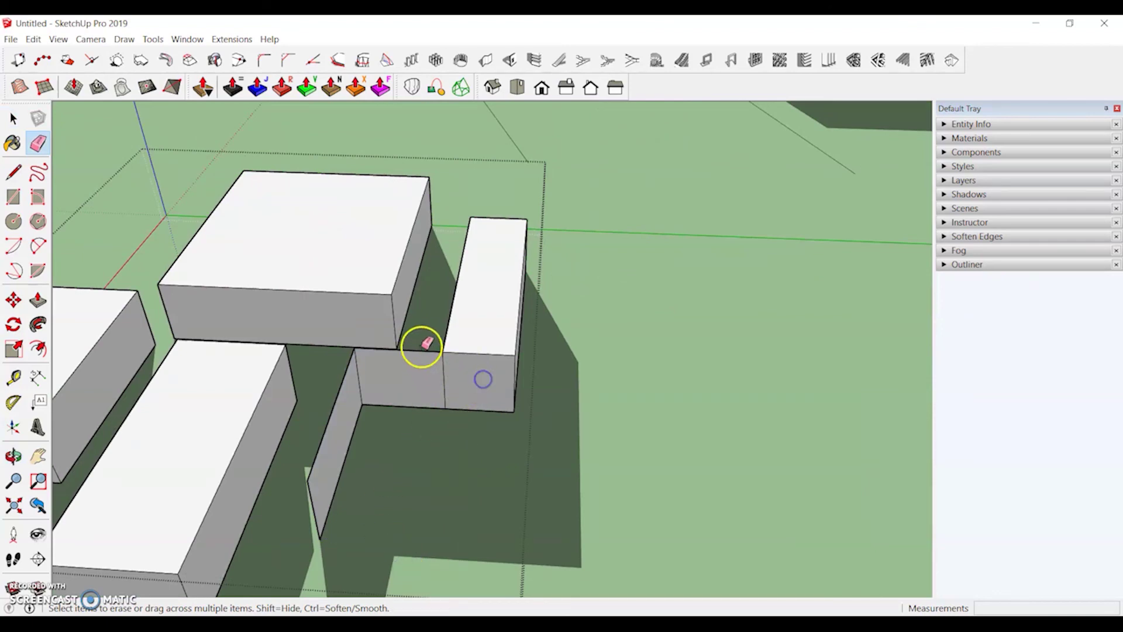
mouse_move(425, 346)
left_mouse_down()
mouse_move(427, 394)
mouse_move(380, 410)
left_mouse_up()
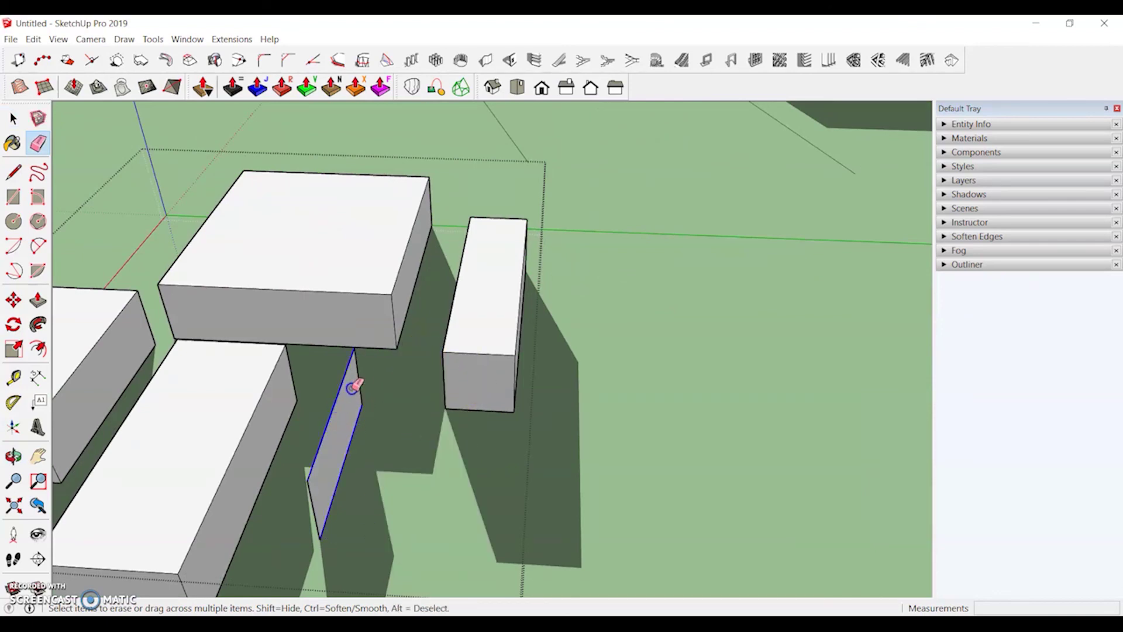
left_click(310, 494)
key("space")
scroll(374, 489, "down", 3)
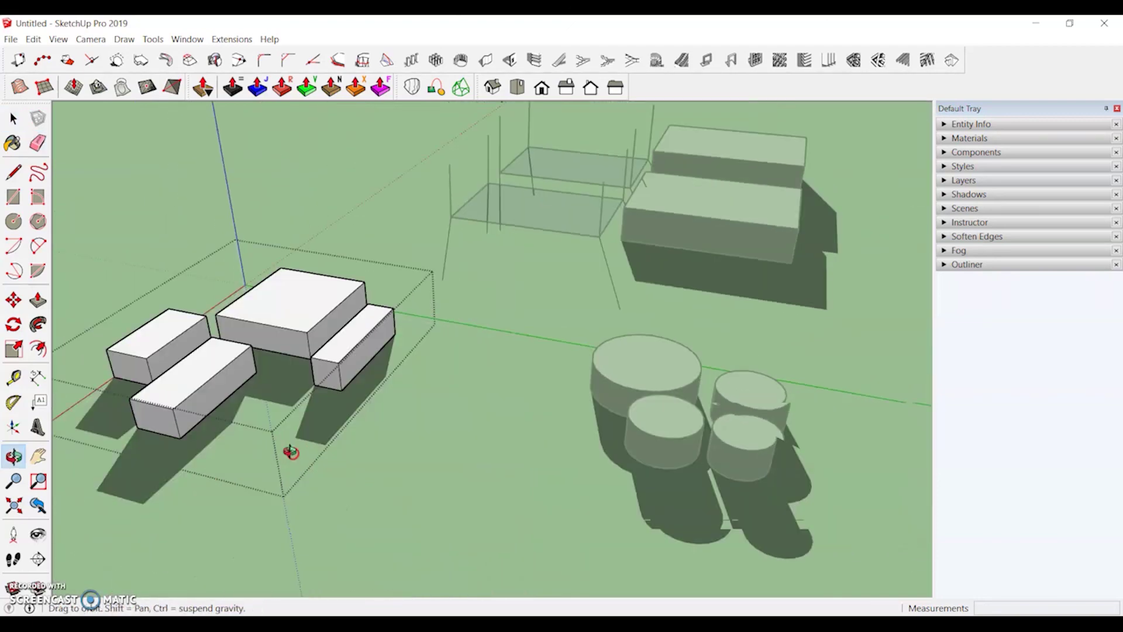